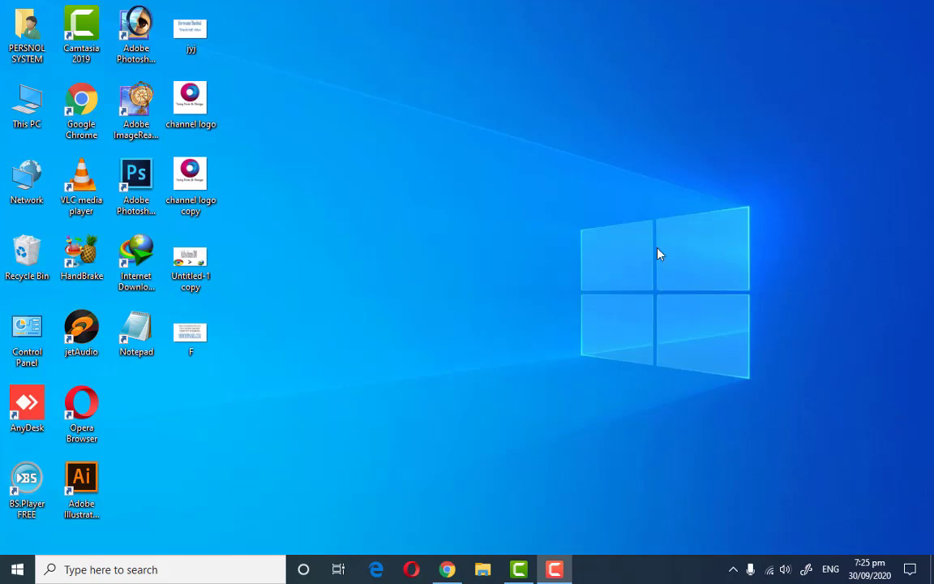
Refresh the desktop three times, then launch Adobe Photoshop 7.0 from its shortcut
right_click(543, 101)
left_click(574, 161)
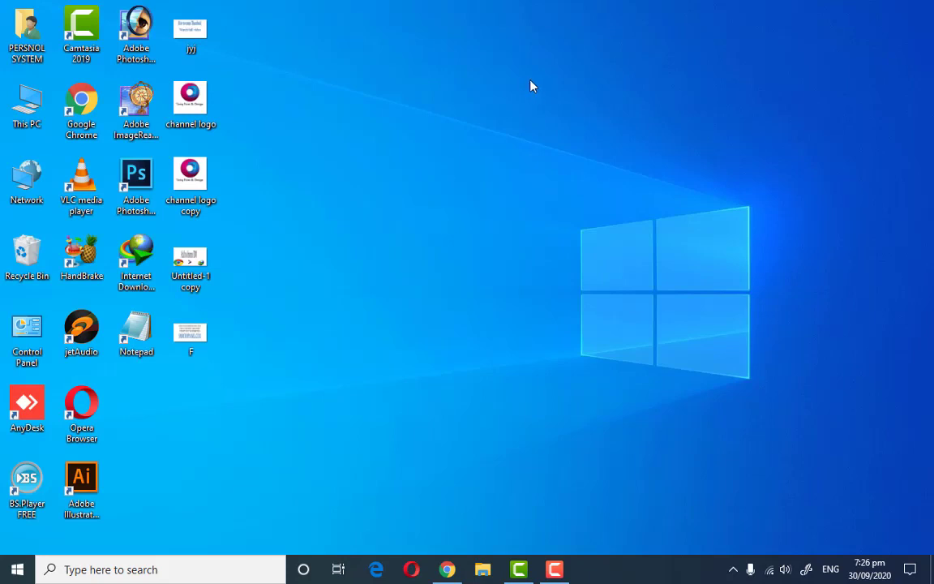
right_click(562, 96)
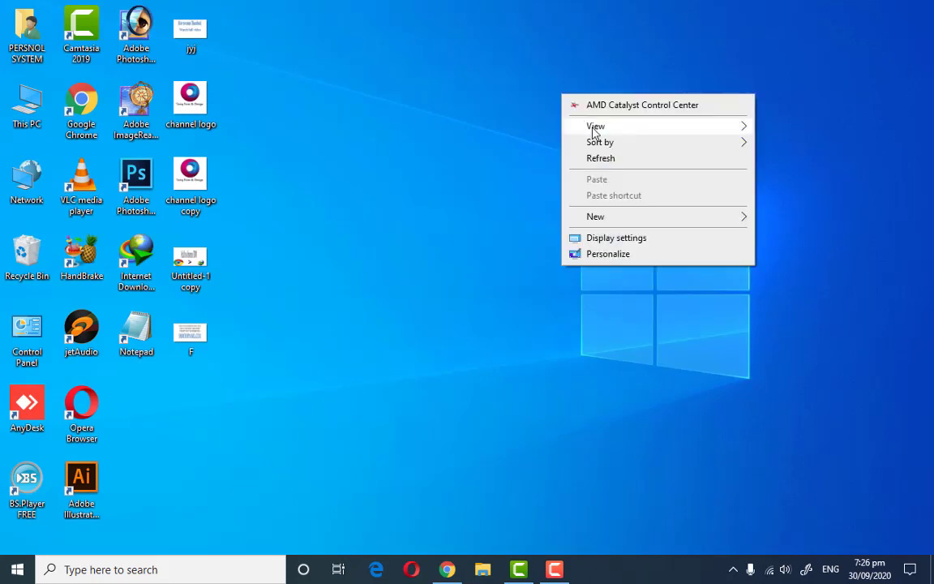
left_click(605, 160)
right_click(581, 96)
left_click(607, 160)
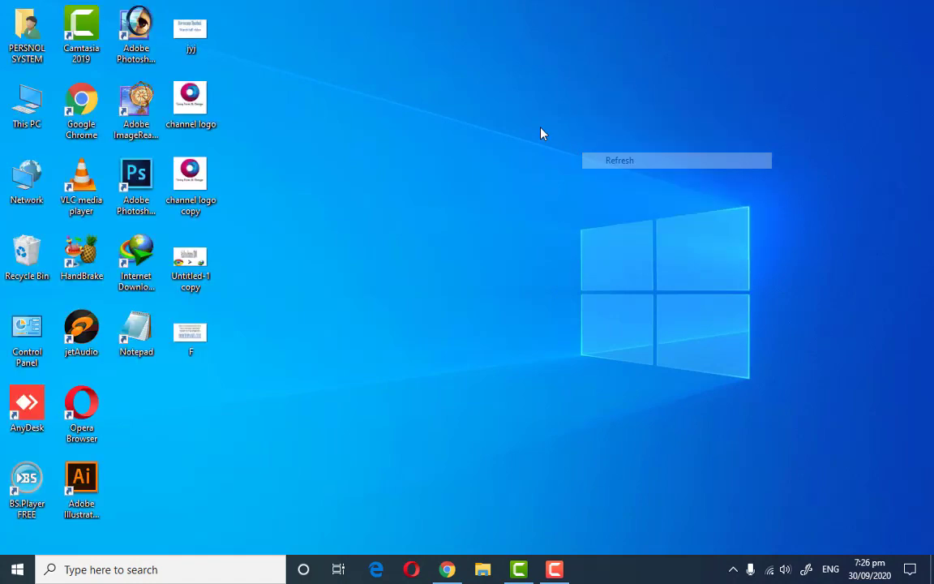
left_click(128, 41)
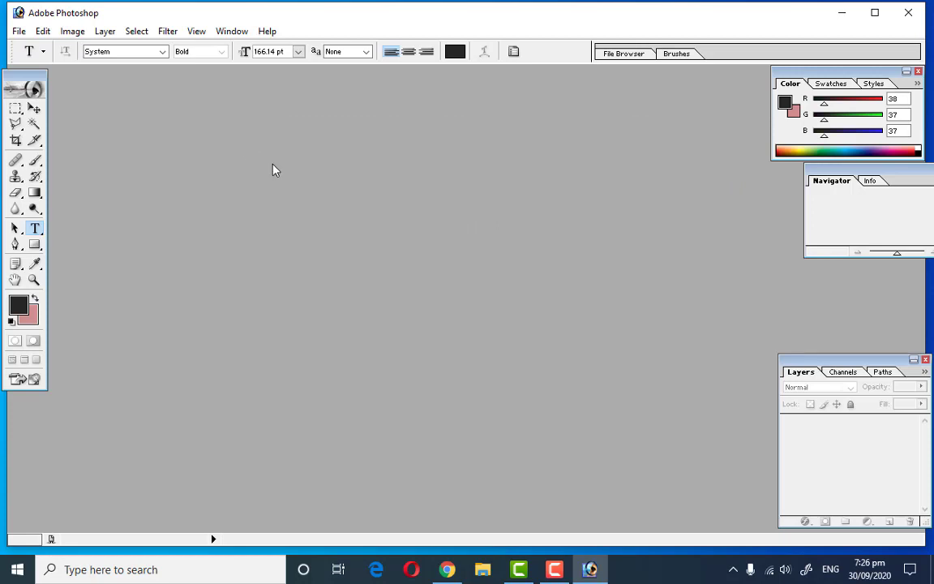
Create a transparent 1920 x 1080 document from the HDTV 1080i preset and nudge its window
key("ctrl+n")
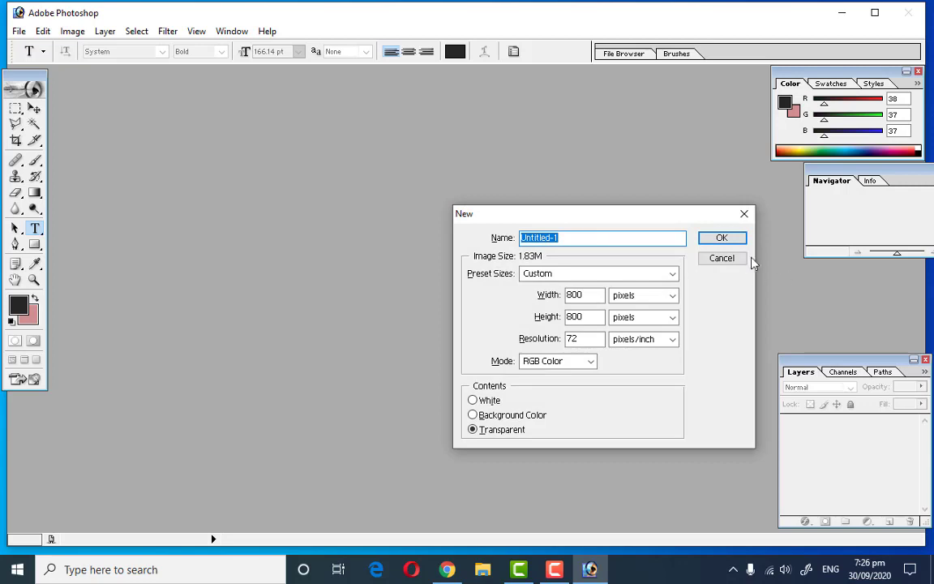
left_click(672, 274)
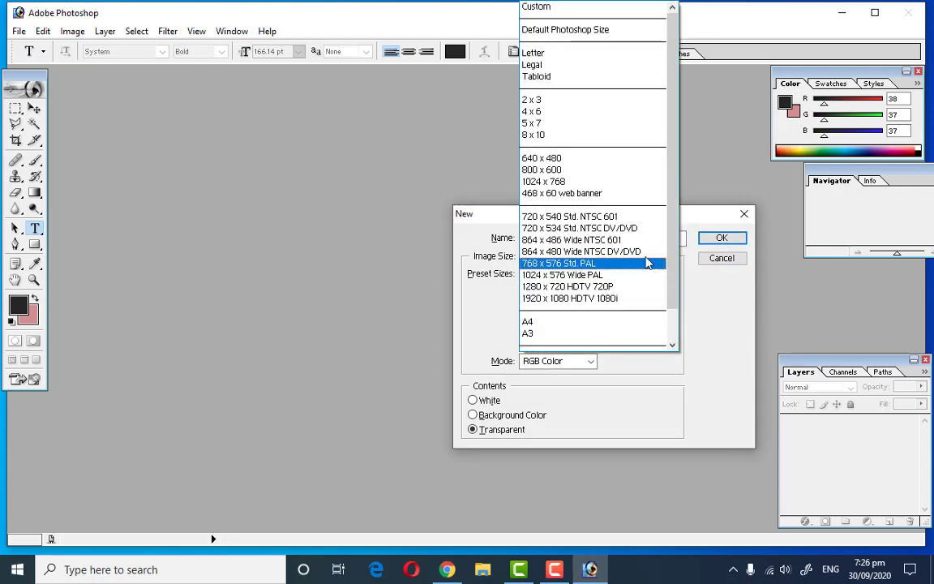
left_click(438, 149)
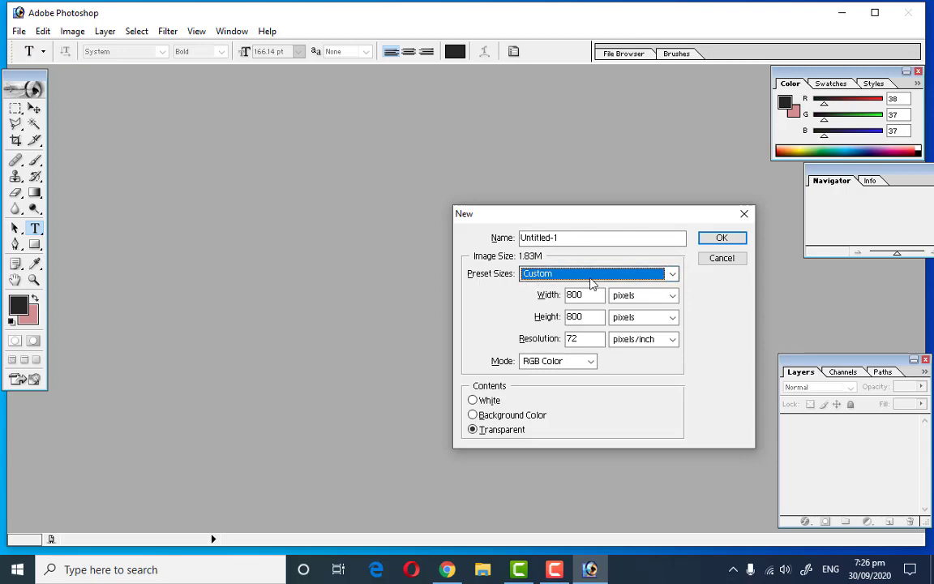
left_click(672, 273)
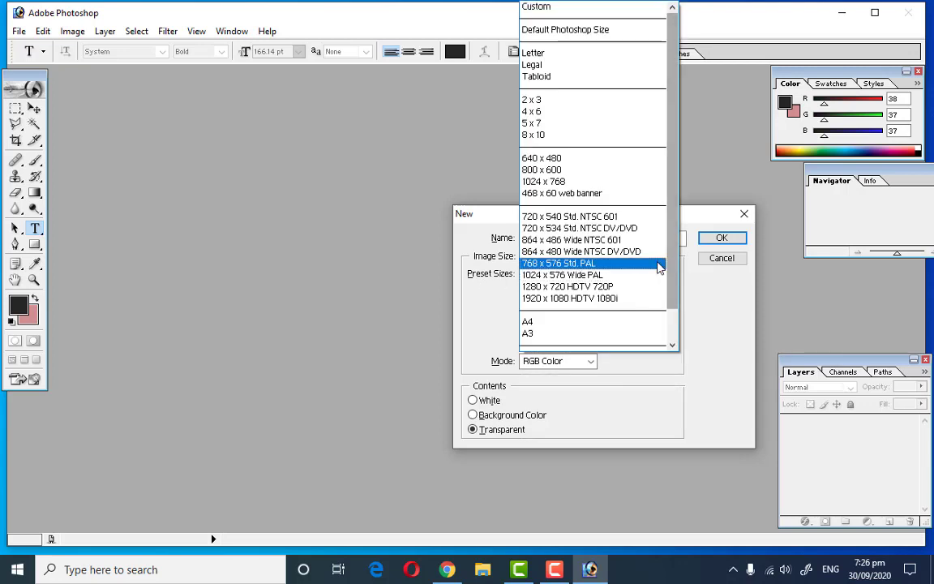
left_click(573, 302)
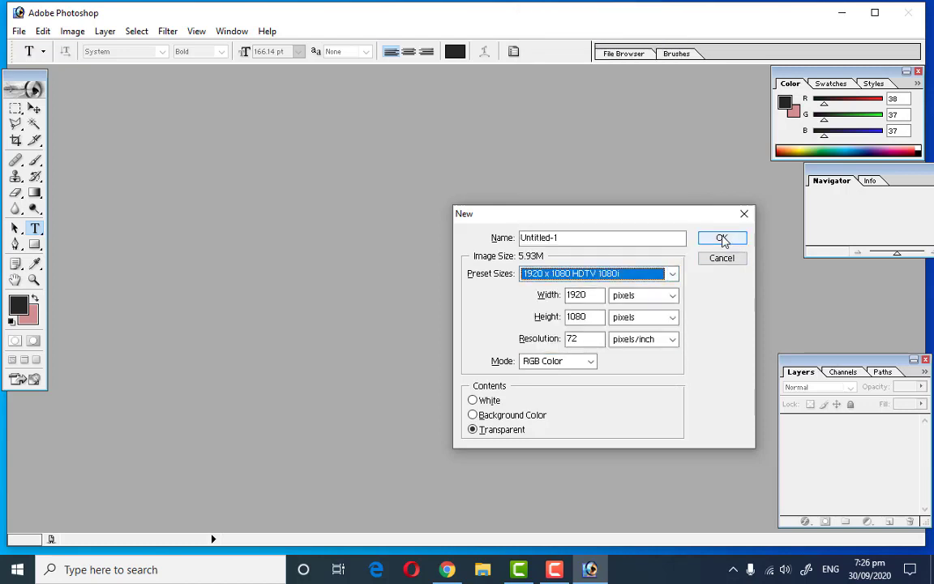
left_click(722, 239)
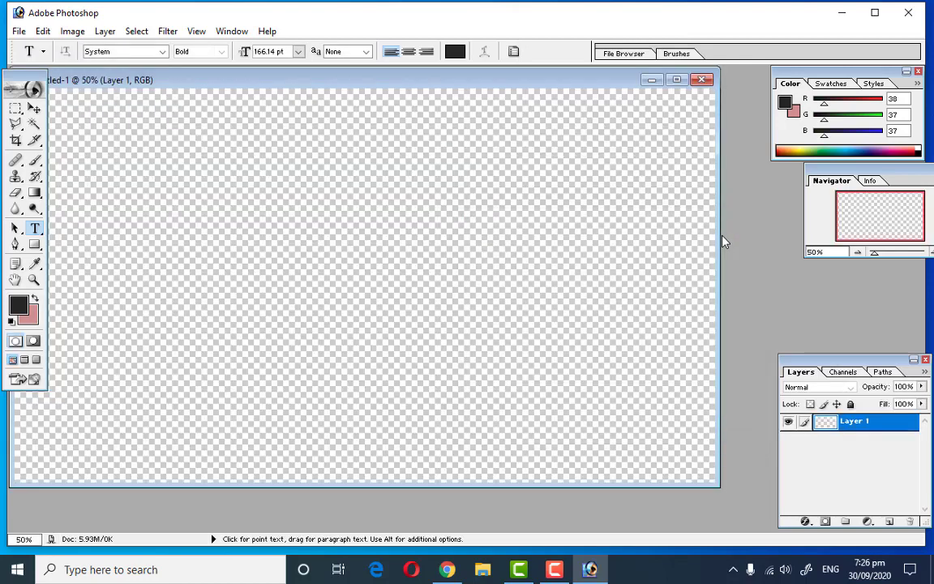
left_click_drag(550, 85, 598, 96)
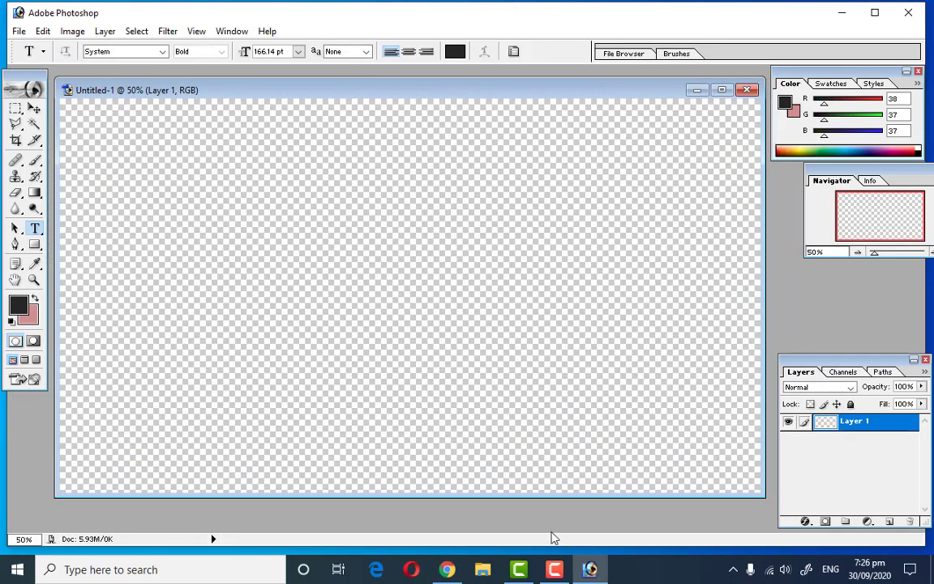
From the Downloads folder, drag the Photoshop 7.0 logo PNG into Photoshop, which fails to parse it
left_click(484, 570)
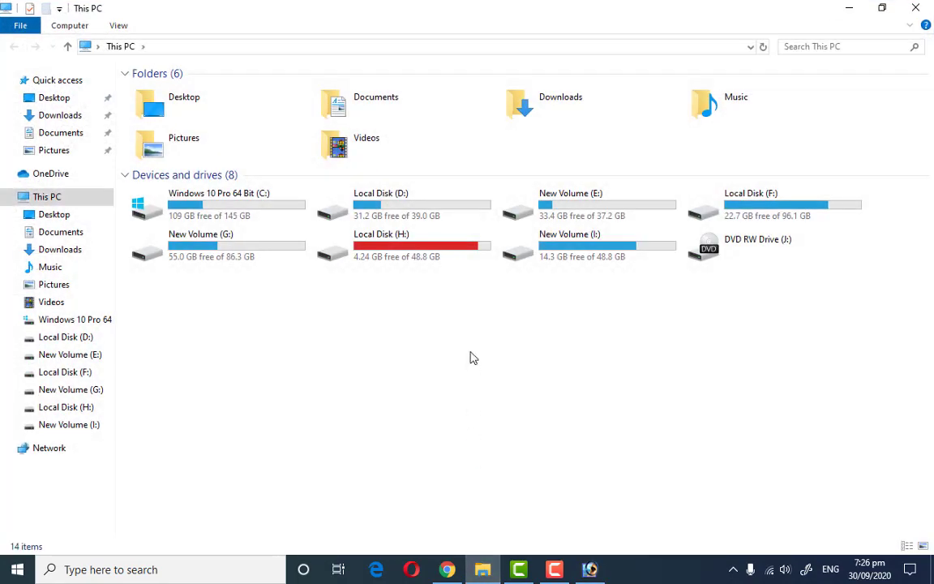
left_click(531, 112)
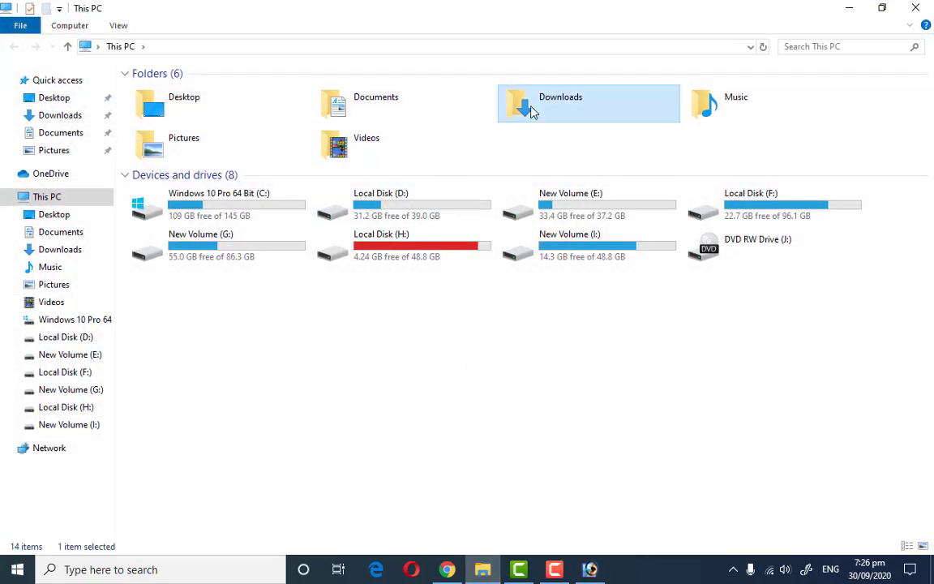
double_click(531, 112)
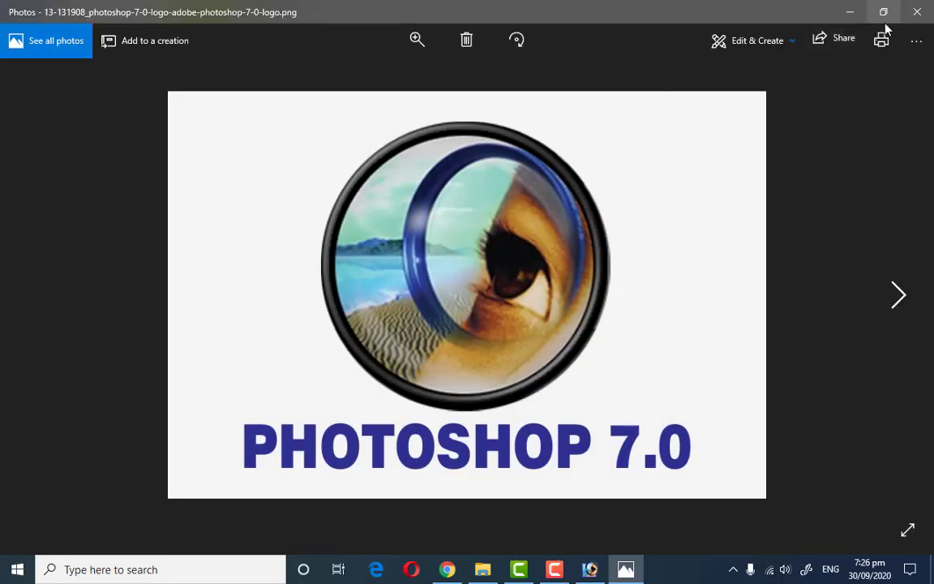
left_click(918, 11)
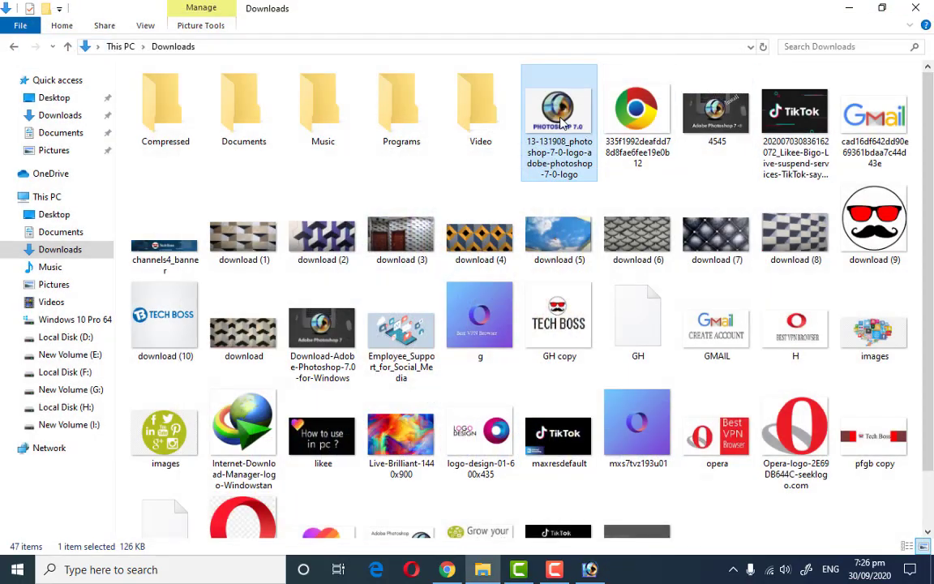
mouse_move(523, 113)
left_mouse_down()
mouse_move(586, 562)
mouse_move(521, 328)
left_mouse_up()
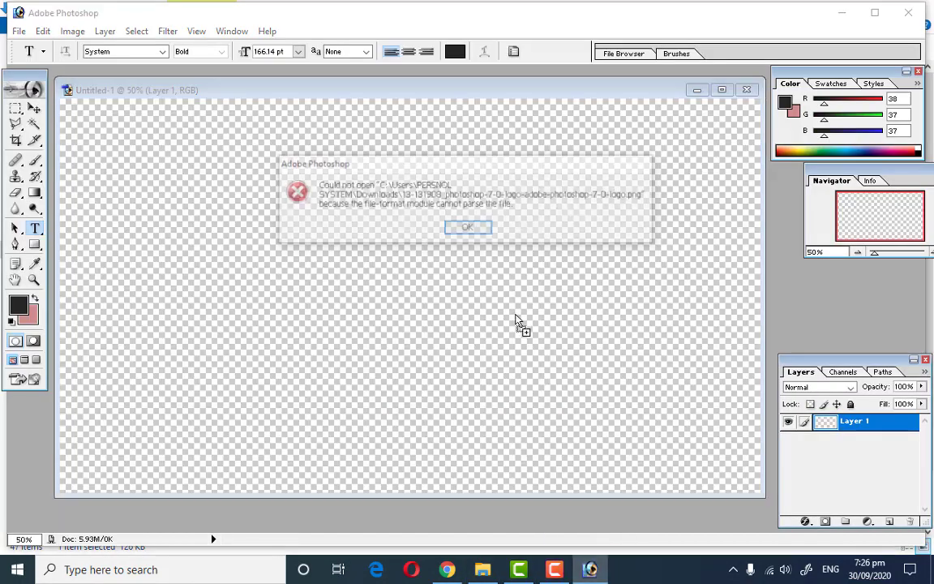
Dismiss the error, discard Untitled-1, and create a new 1920 x 1080 document with white contents
double_click(480, 228)
left_click(747, 91)
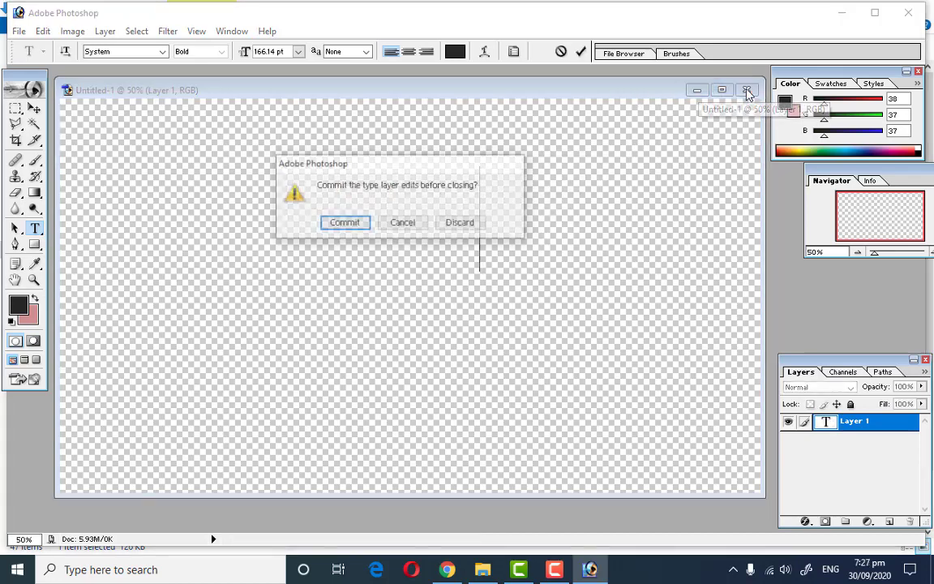
left_click(451, 224)
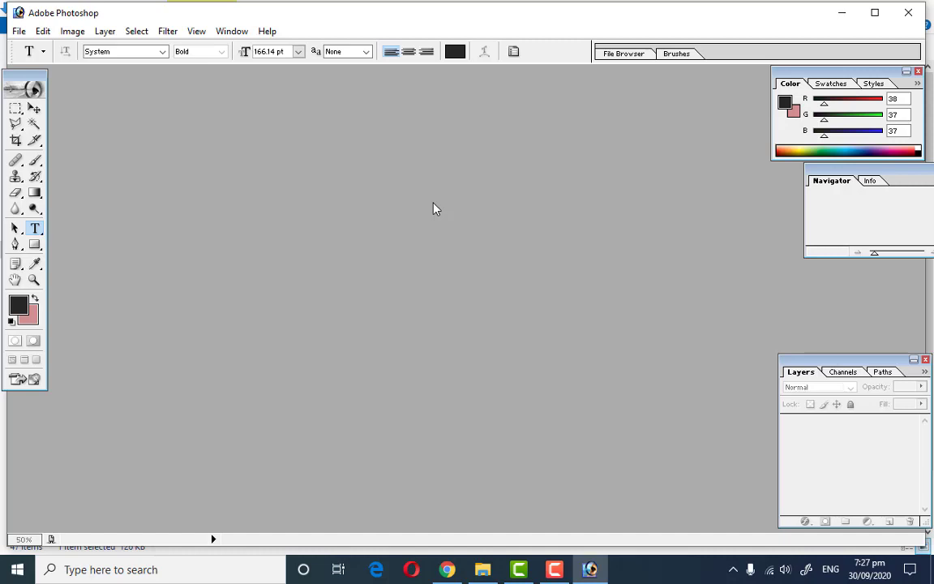
key("ctrl+n")
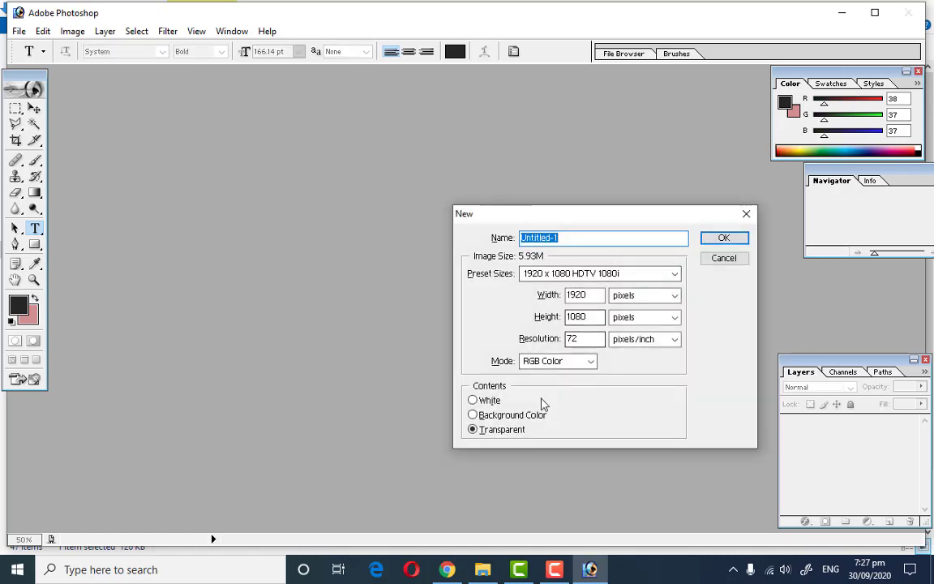
left_click(479, 401)
left_click(706, 239)
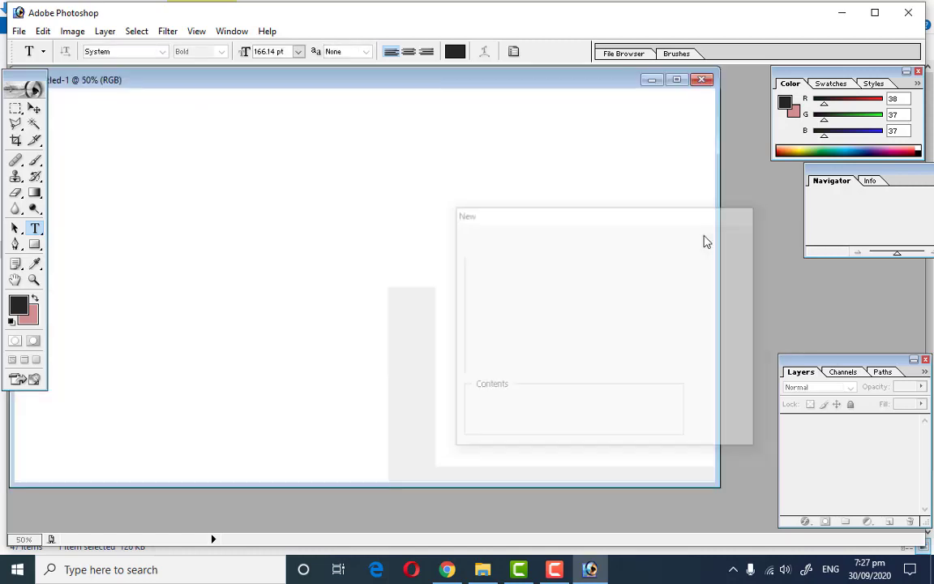
Open Screenshot_1-1 from Downloads in Photoshop by dragging it in
left_click(482, 569)
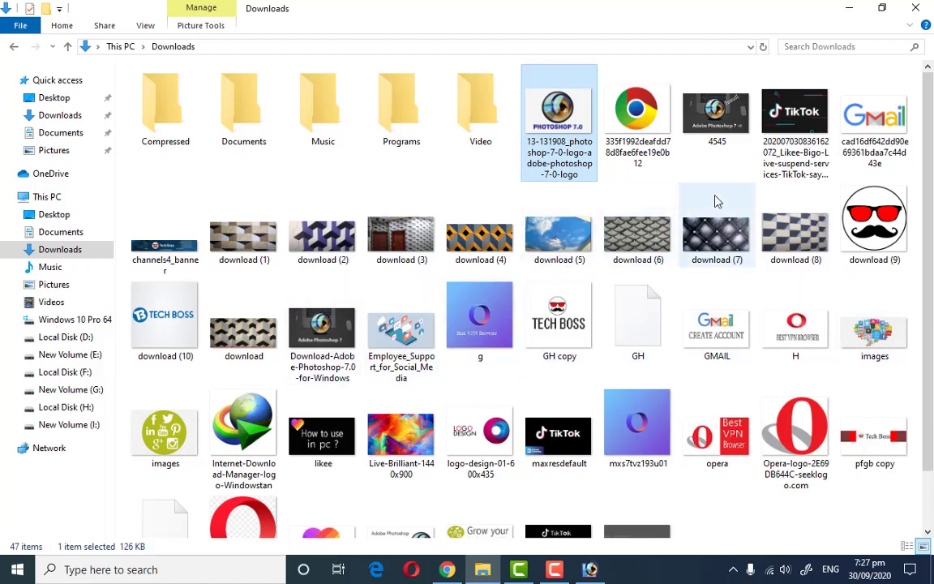
scroll(714, 438, "down", 1)
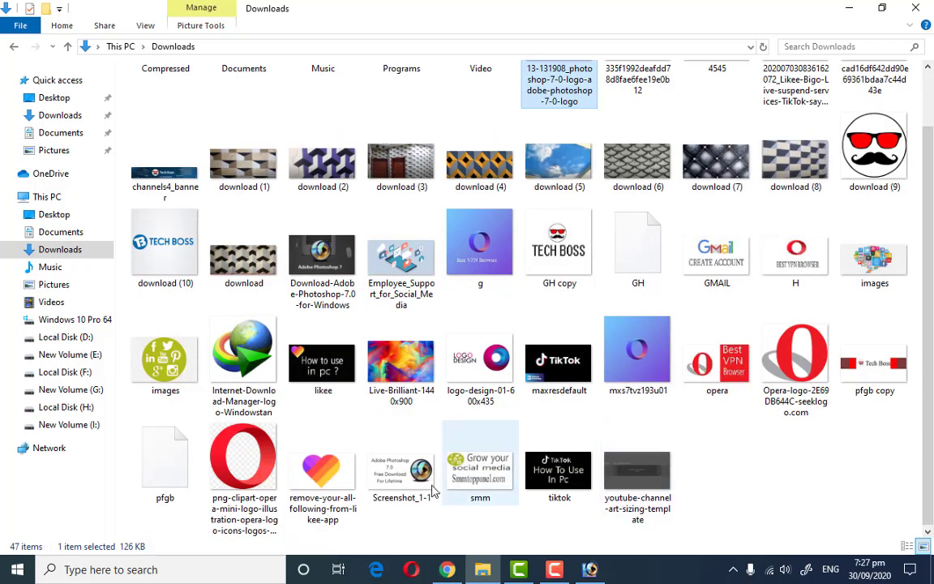
mouse_move(402, 468)
left_mouse_down()
mouse_move(610, 565)
mouse_move(421, 206)
left_mouse_up()
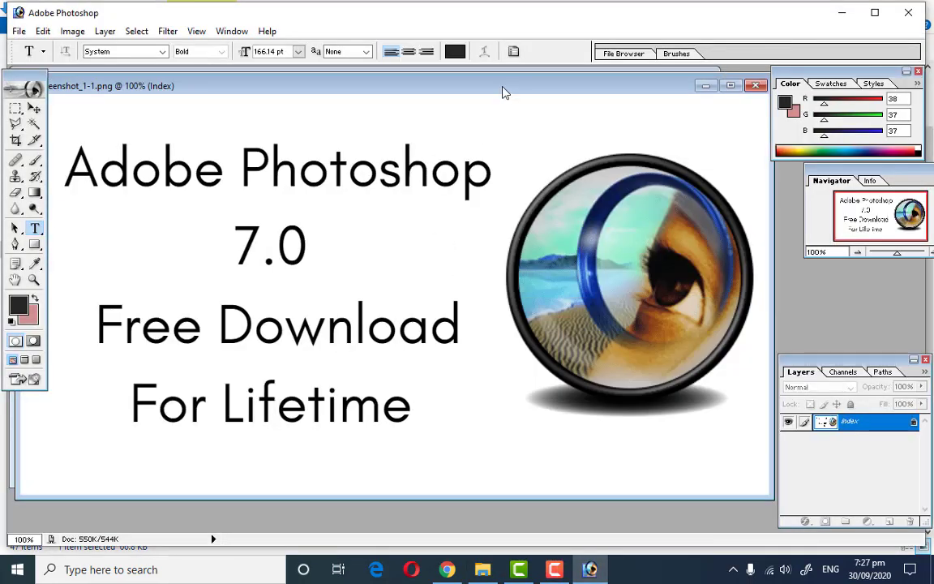
Marquee-select the eye logo in Screenshot_1-1 and drag it into Untitled-1 as Layer 1
left_click_drag(503, 92, 349, 91)
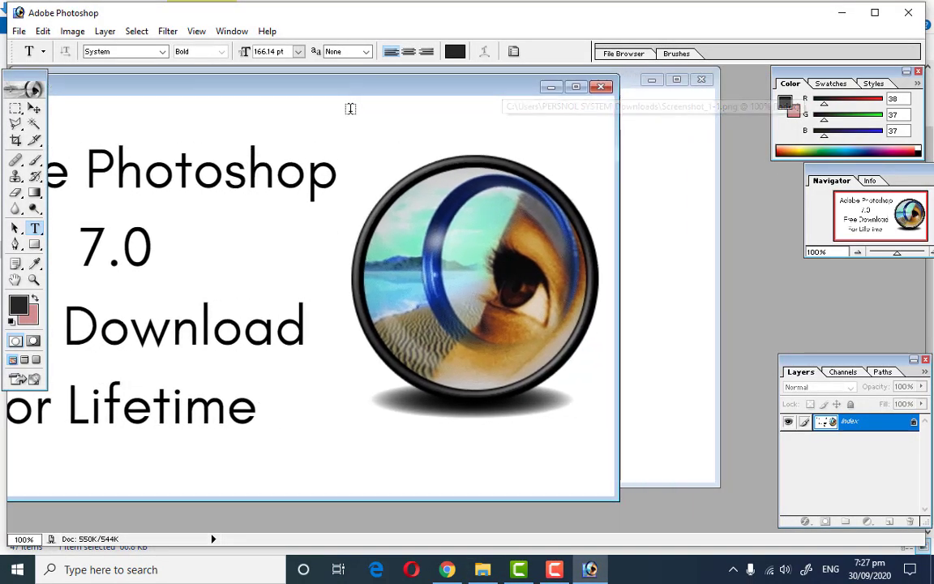
left_click(15, 111)
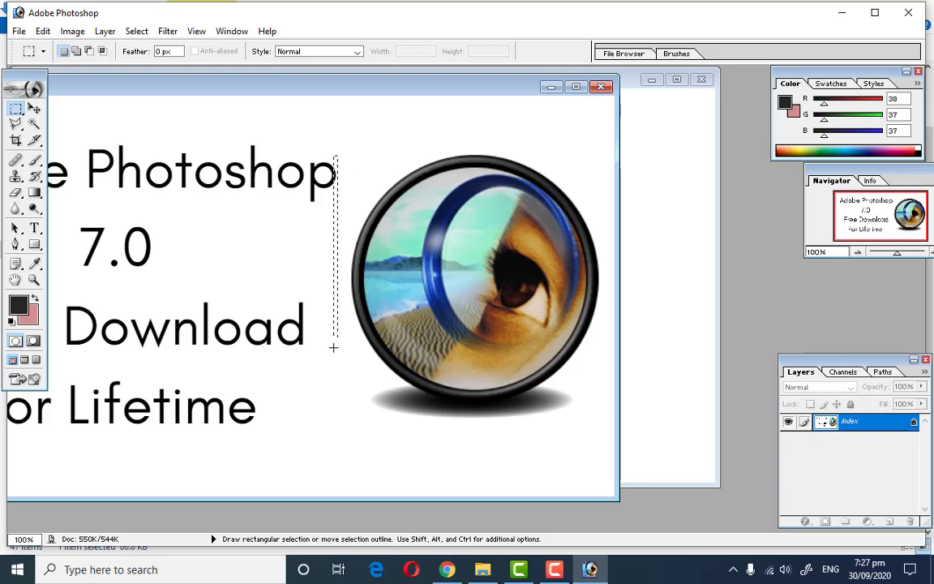
mouse_move(337, 241)
left_mouse_down()
mouse_move(511, 398)
mouse_move(586, 396)
left_mouse_up()
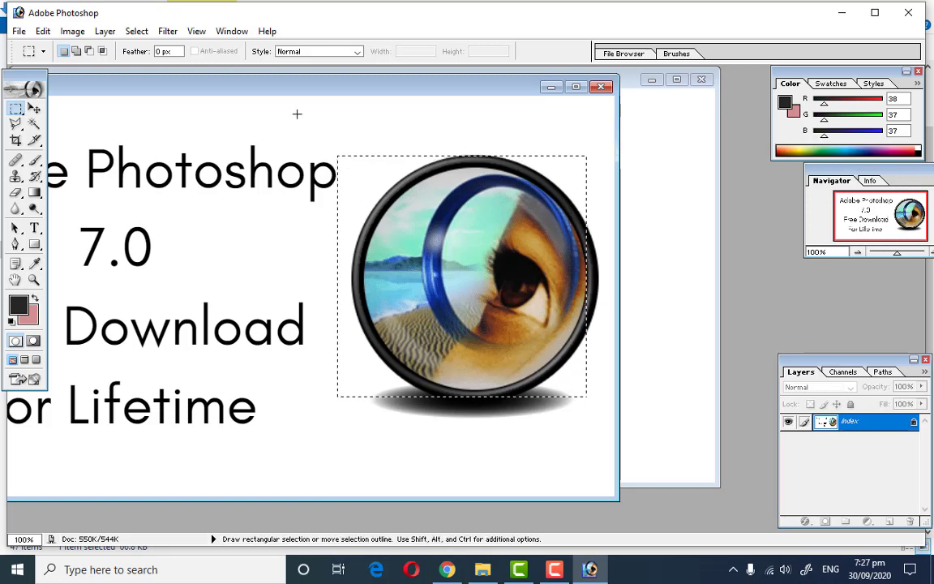
left_click(185, 111)
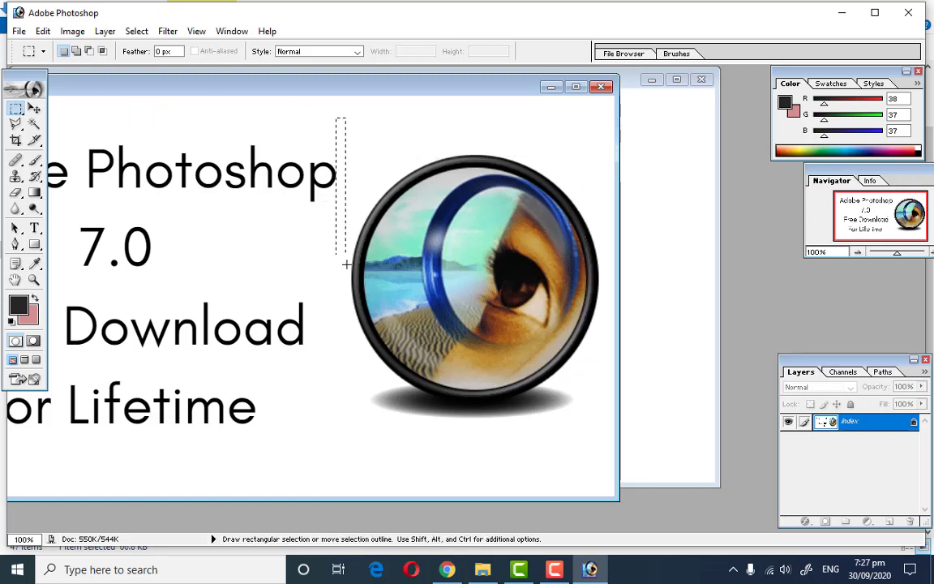
left_click_drag(345, 186, 614, 435)
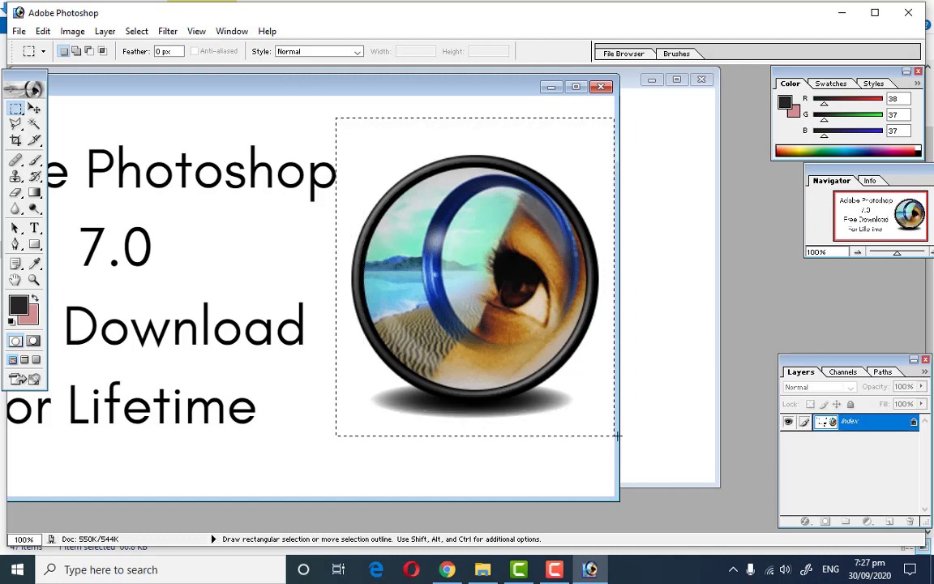
left_click(34, 107)
left_click_drag(438, 163, 688, 198)
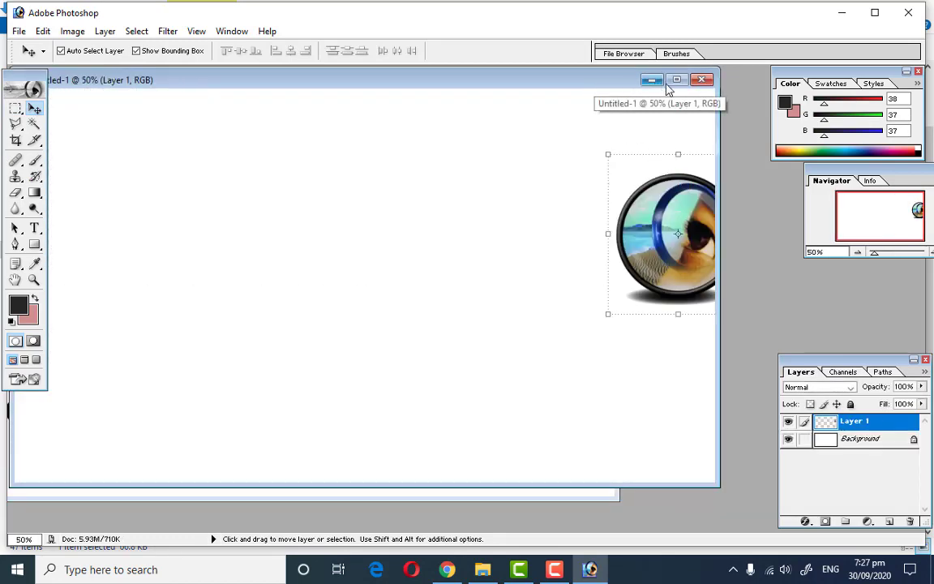
Maximize Untitled-1 and rearrange the Color, Navigator and Layers palettes
double_click(610, 76)
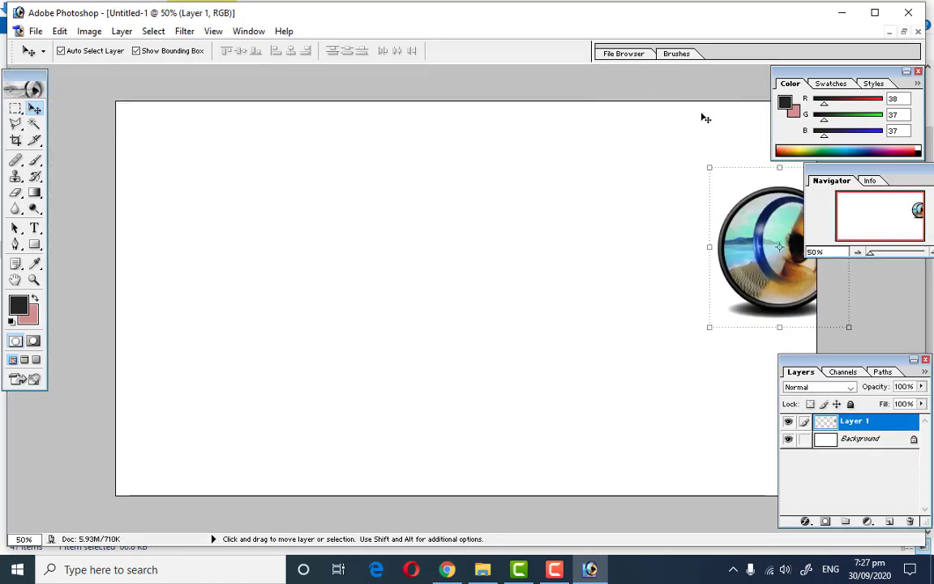
left_click_drag(794, 74, 580, 8)
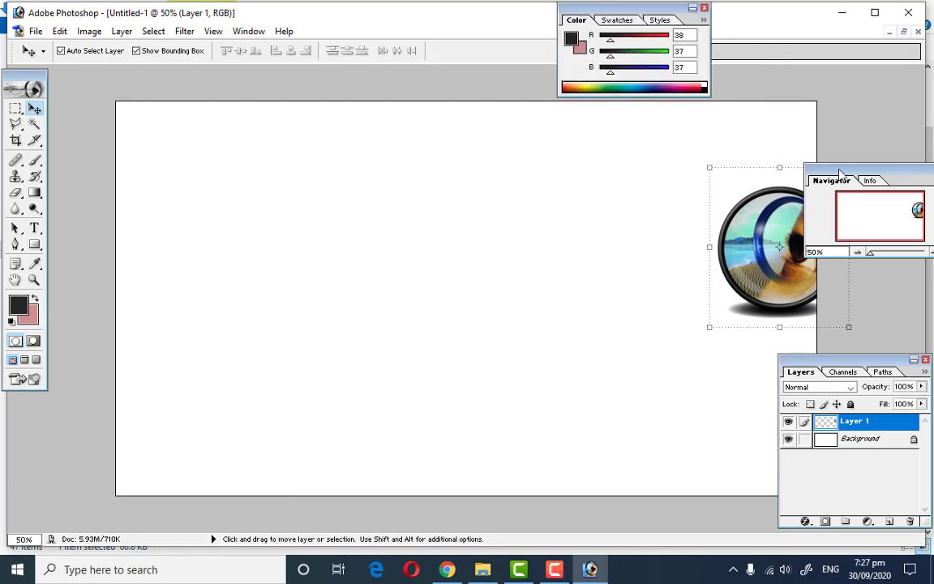
left_click_drag(831, 180, 680, 20)
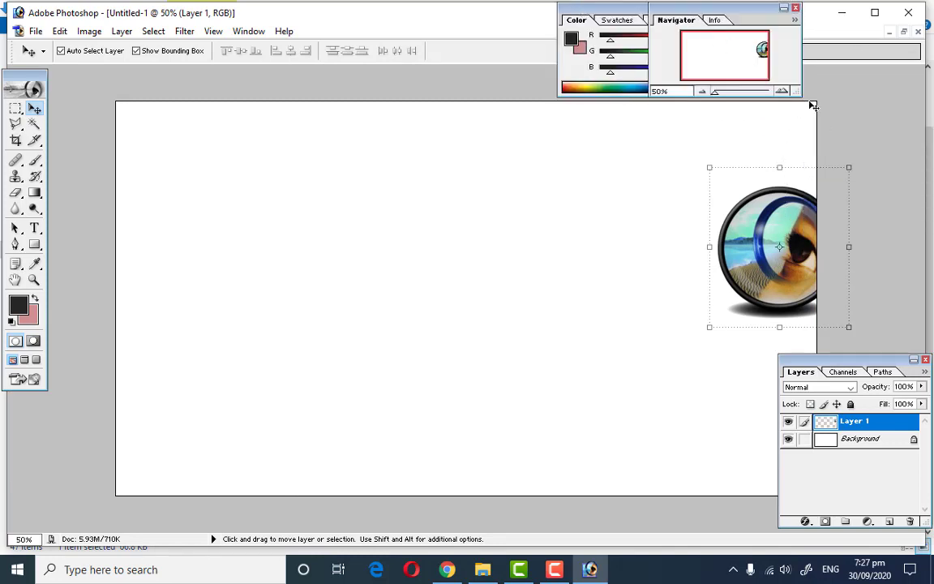
left_click_drag(876, 368, 795, 484)
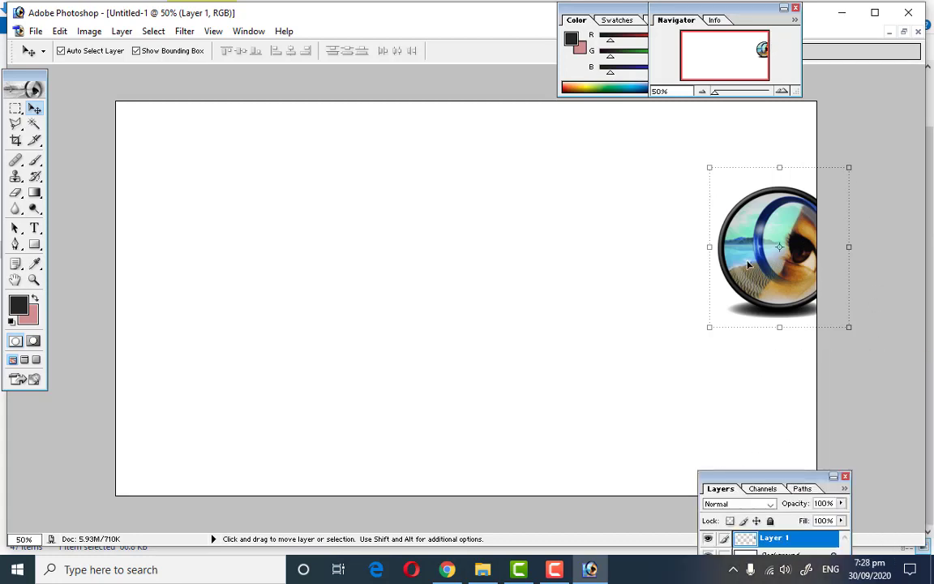
Move the eye logo fully onto the canvas, stretch it to 126.4% width, and apply
left_click_drag(779, 238, 732, 262)
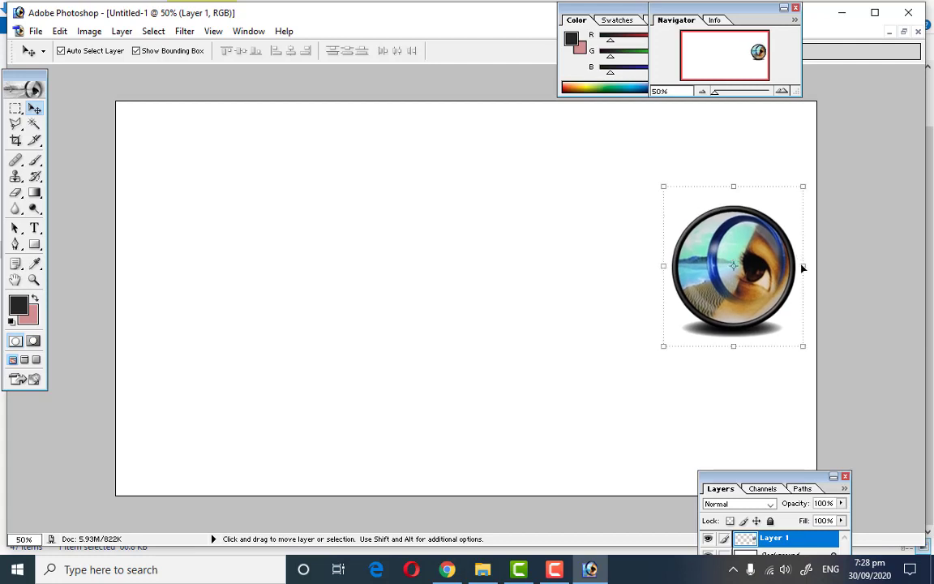
left_click_drag(804, 269, 711, 279)
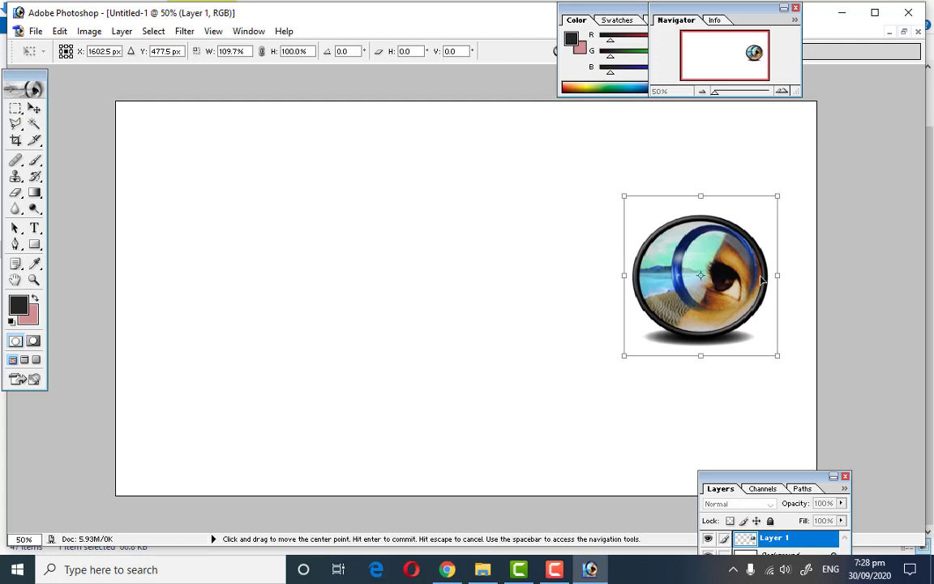
mouse_move(777, 276)
left_mouse_down()
mouse_move(792, 276)
mouse_move(755, 289)
left_mouse_up()
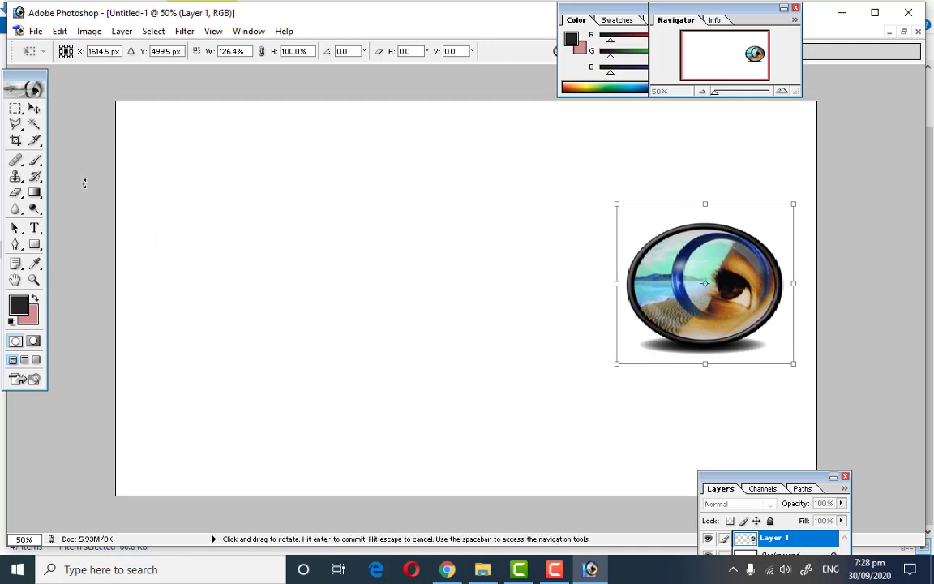
left_click(35, 227)
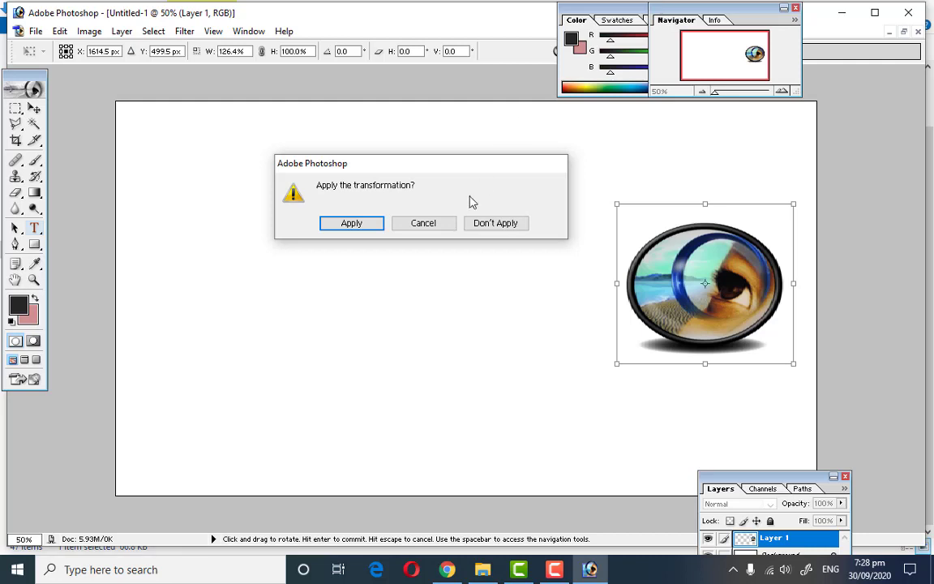
left_click(352, 223)
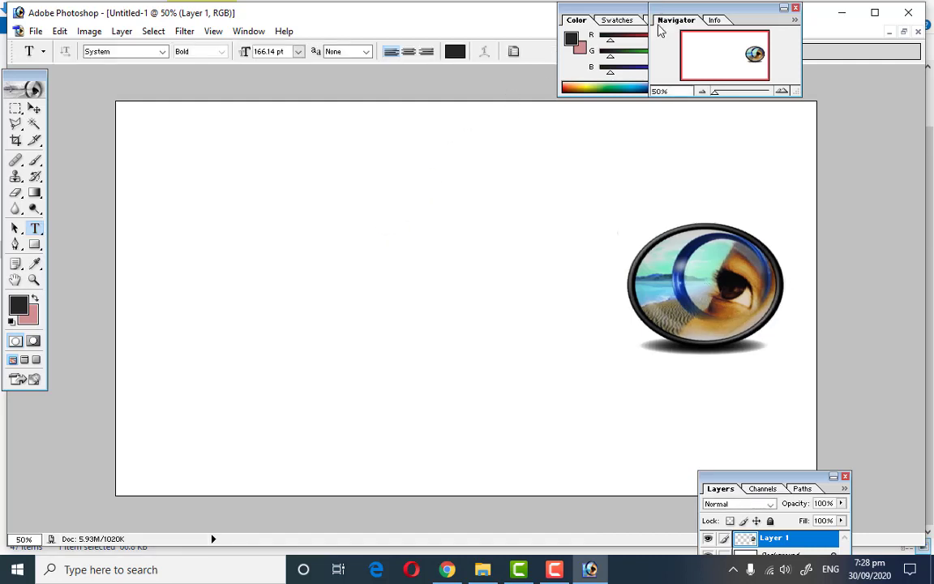
Add a bold 166.14 pt text layer reading 'Adobe Photoshope' at the canvas left
left_click_drag(685, 8, 728, 10)
left_click(621, 8)
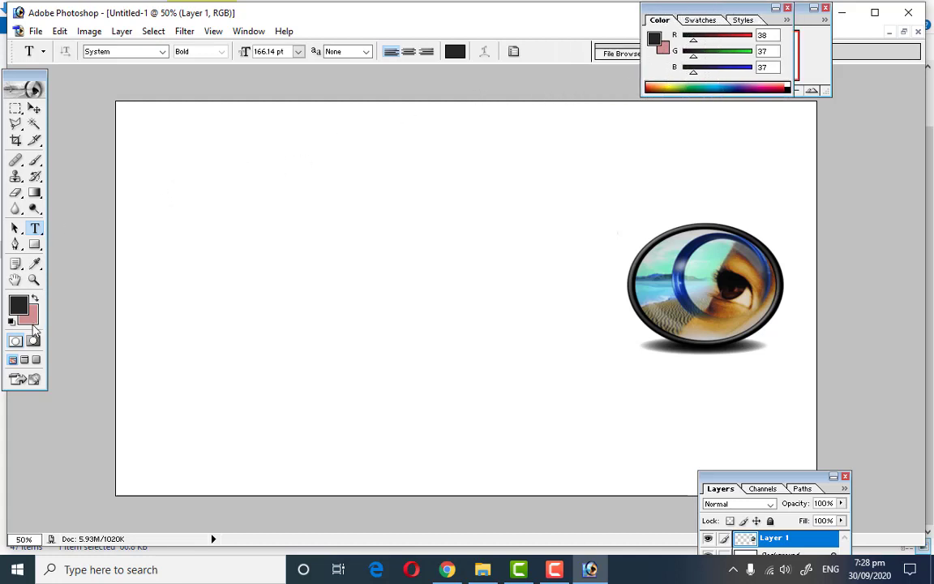
left_click(151, 250)
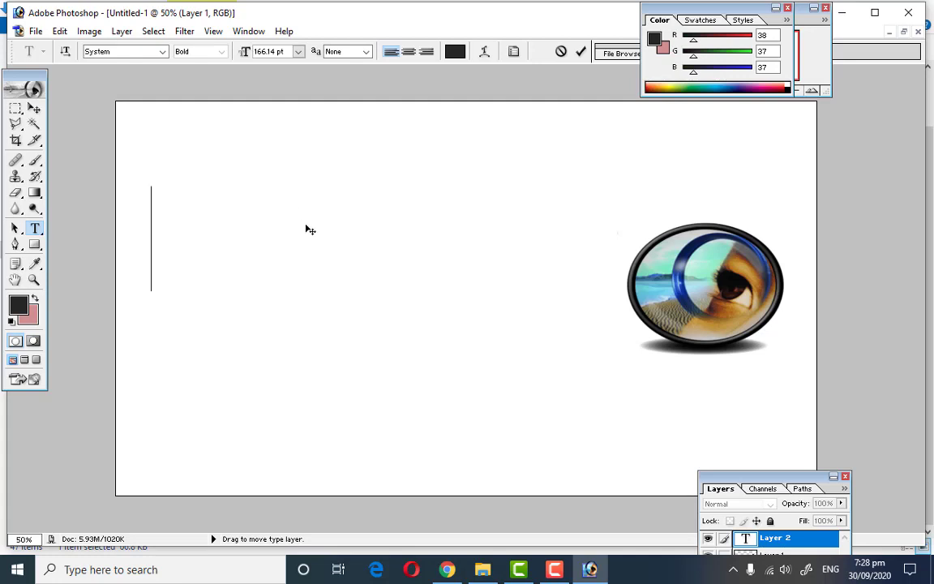
left_click(152, 277)
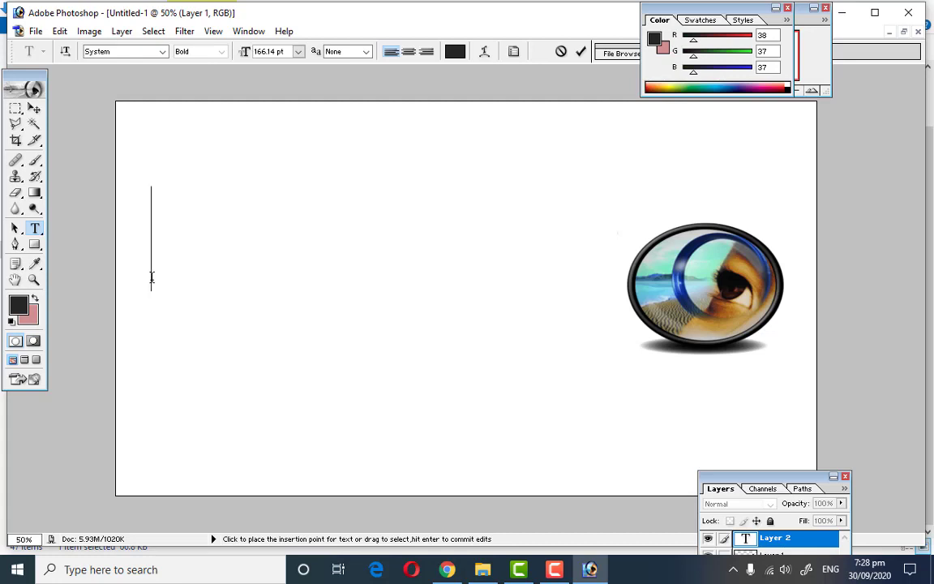
type("A")
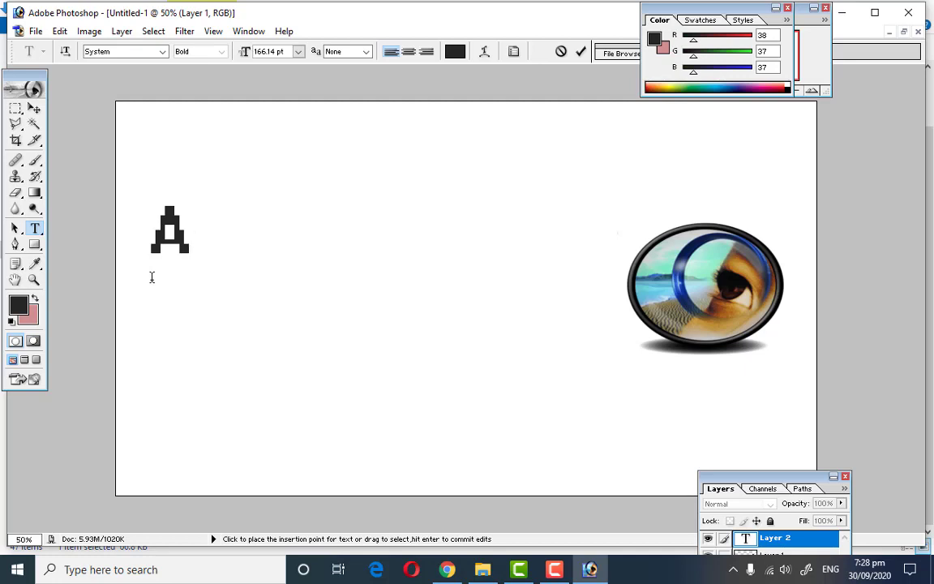
type("do")
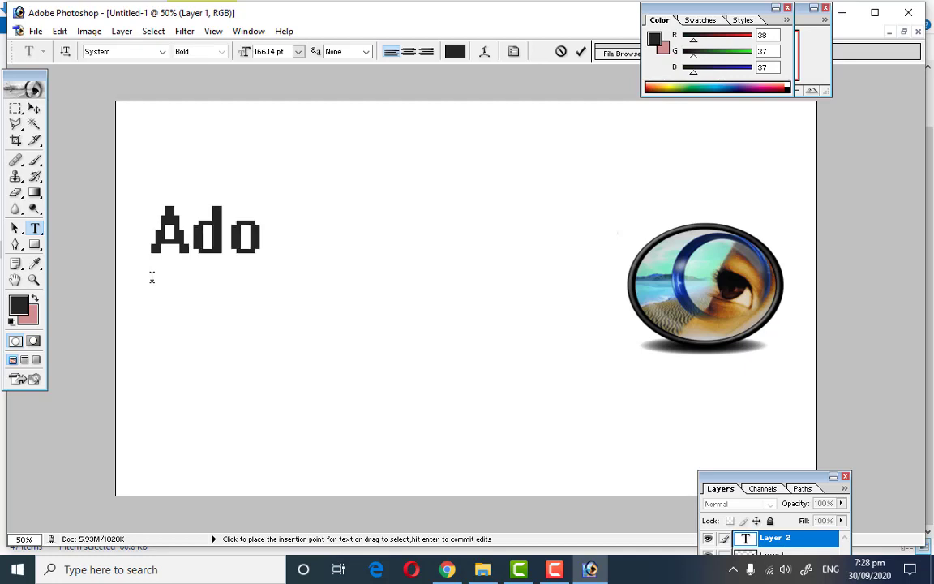
type("be")
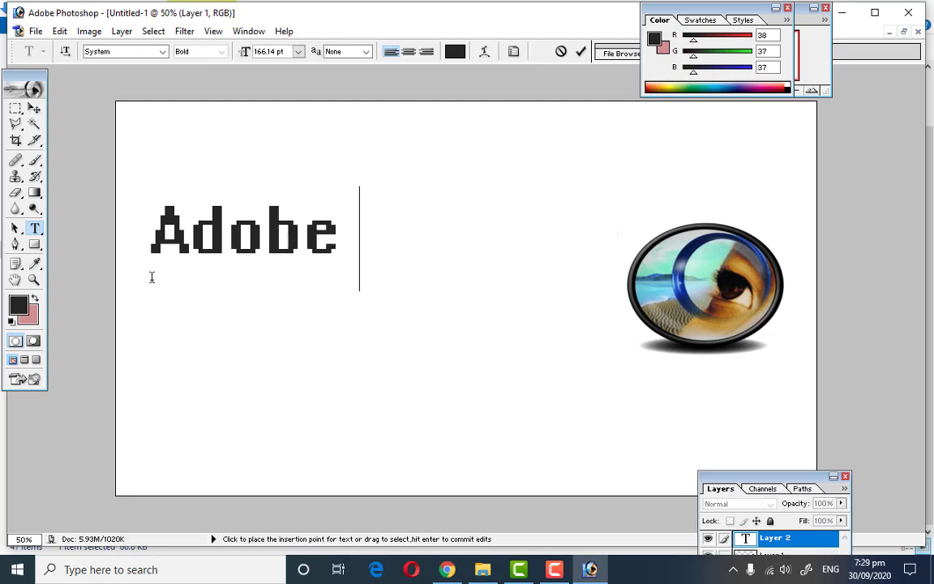
type("Ph")
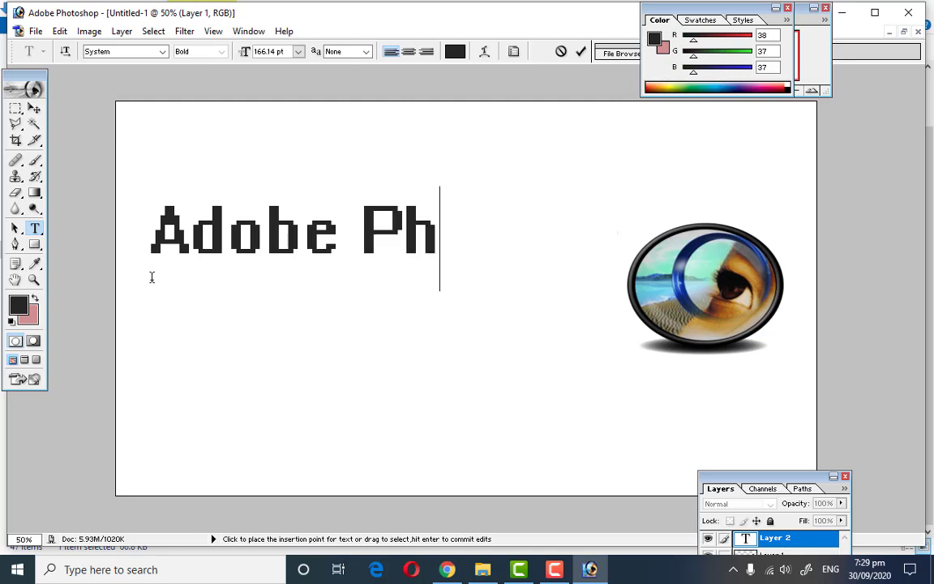
type("oto")
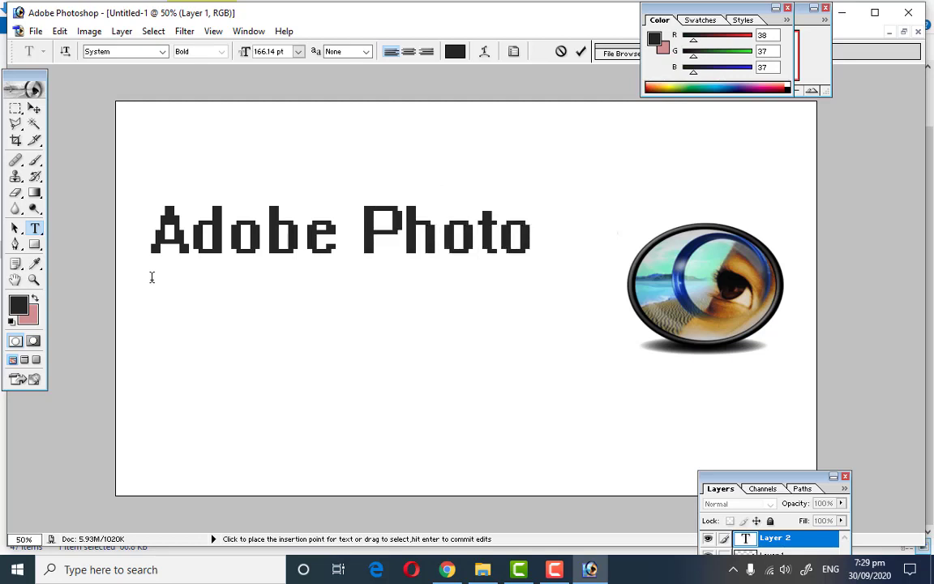
type("shope")
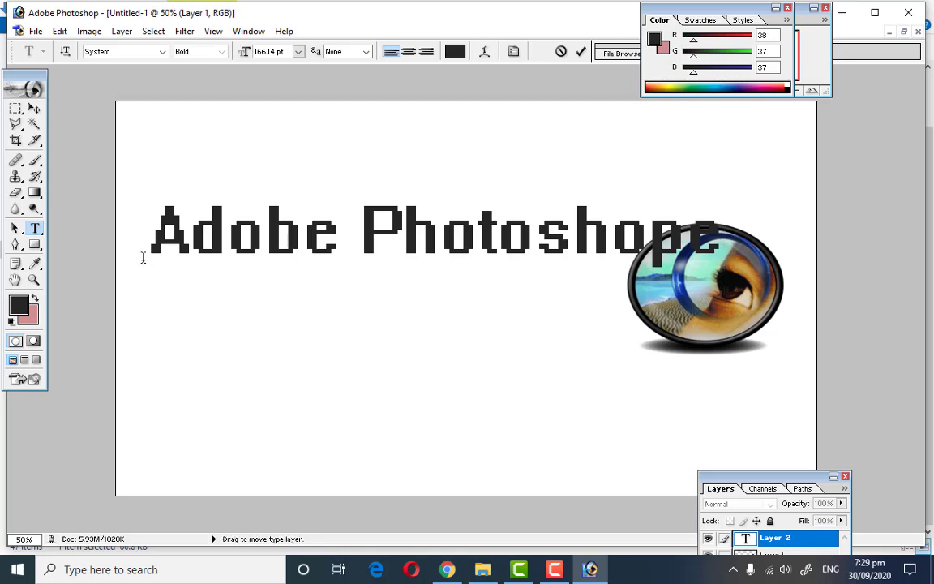
left_click(581, 51)
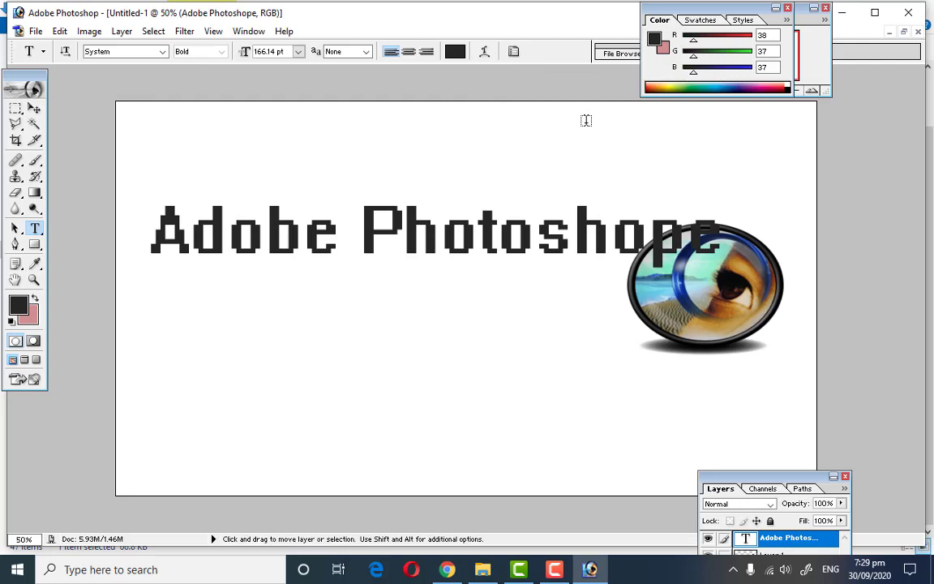
Scale the heading to W 84.1%, H 69.4% (115.23 pt) and move it up above the logo
key("ctrl+t")
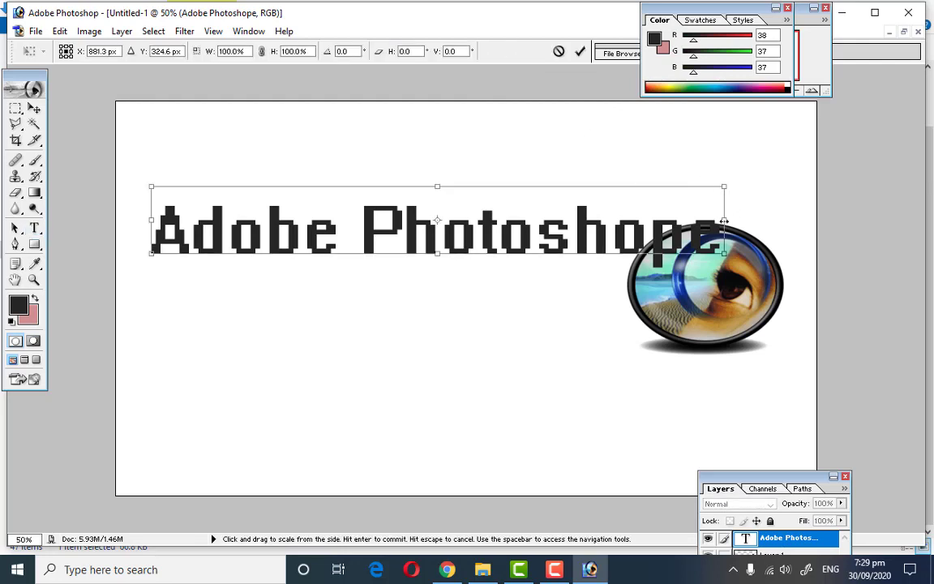
left_click_drag(725, 219, 633, 220)
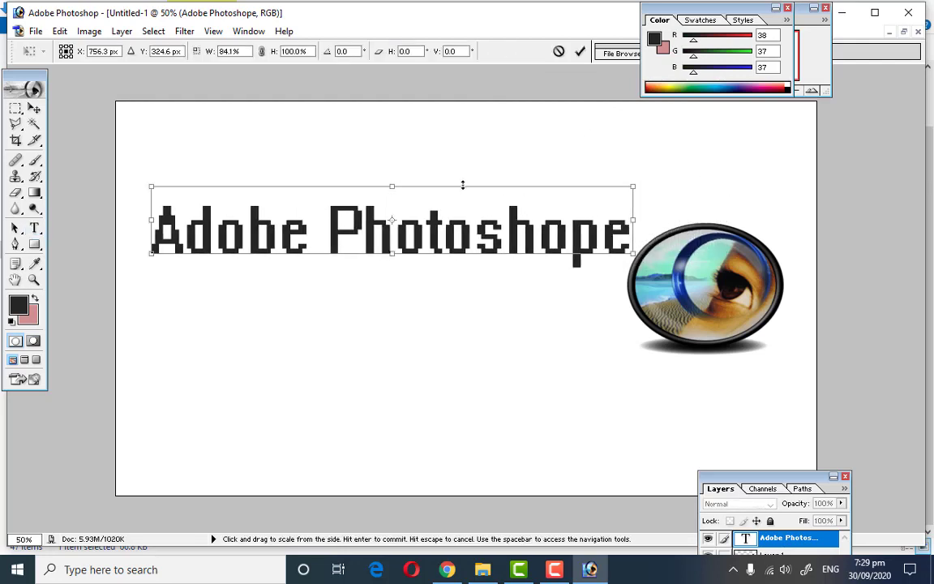
mouse_move(463, 185)
left_mouse_down()
mouse_move(452, 258)
mouse_move(436, 190)
mouse_move(441, 170)
left_mouse_up()
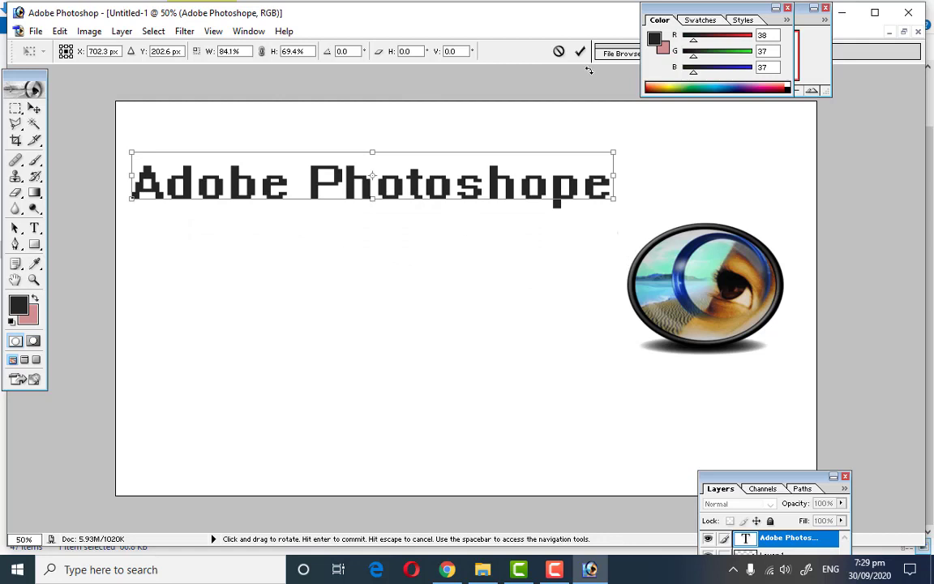
key("Return")
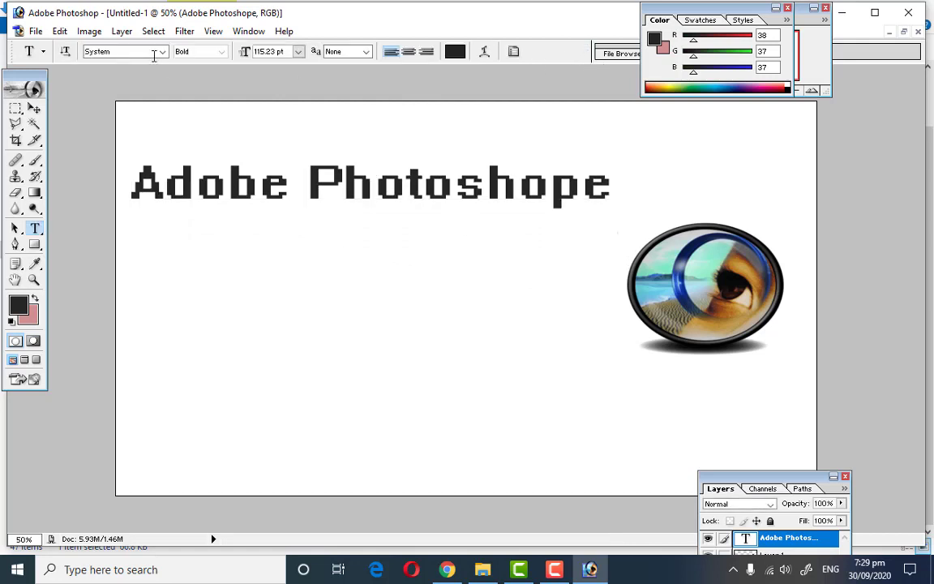
Try Symbol and Tahoma fonts on the heading, then settle on Terminal
left_click(163, 51)
left_click(160, 70)
left_click(166, 52)
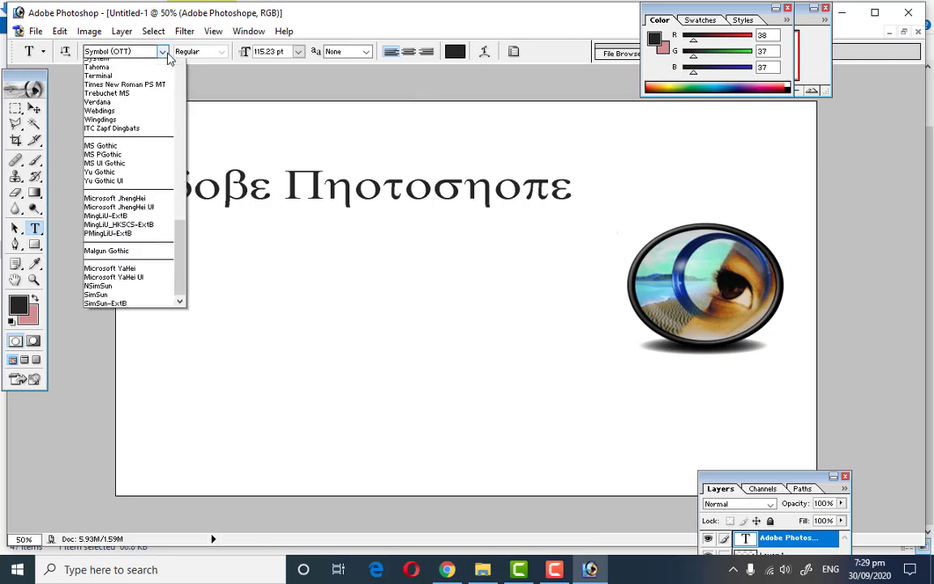
left_click(163, 52)
left_click(152, 79)
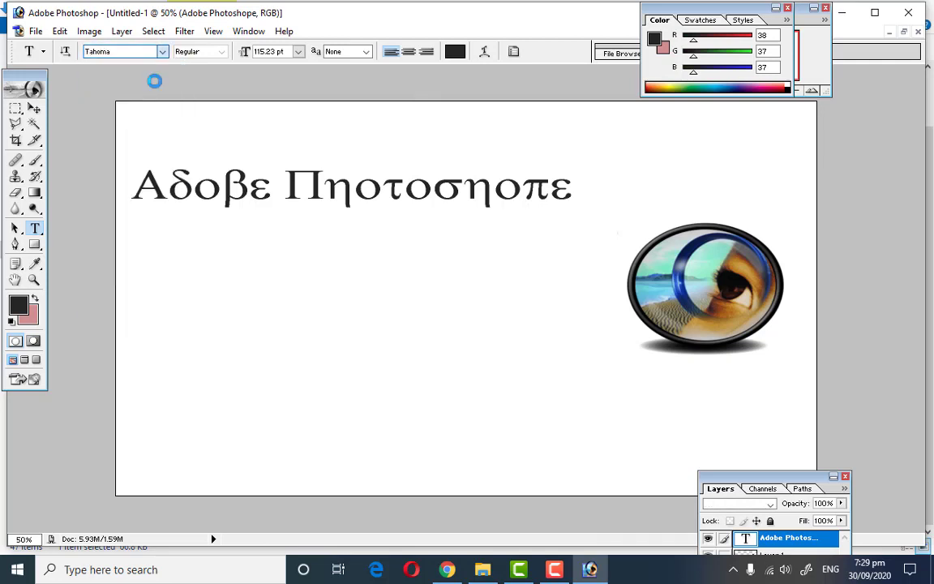
left_click(164, 53)
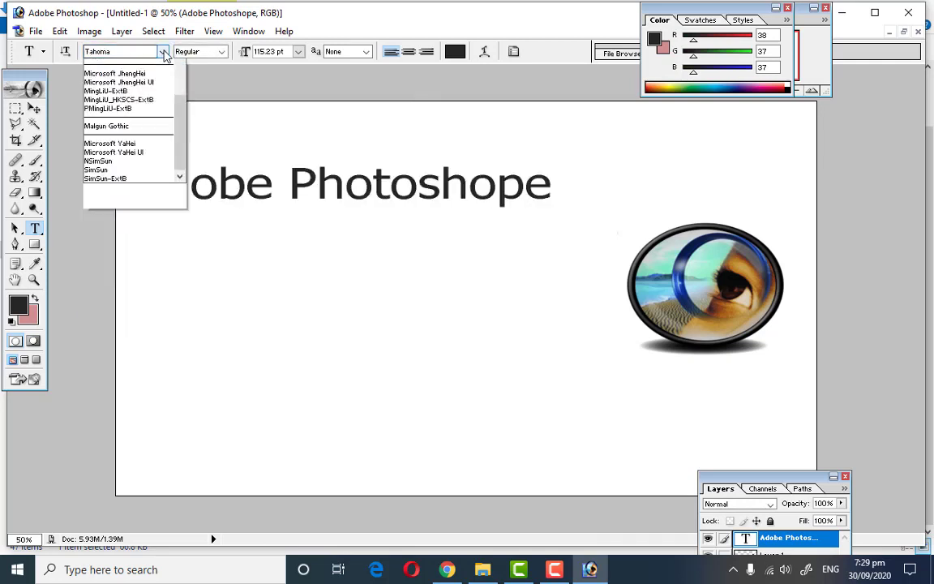
left_click(164, 53)
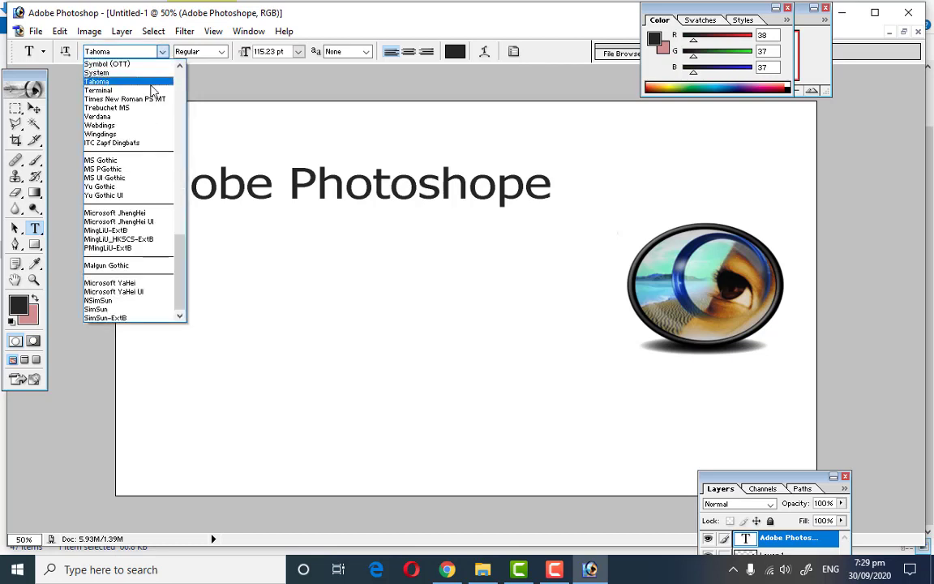
left_click(151, 90)
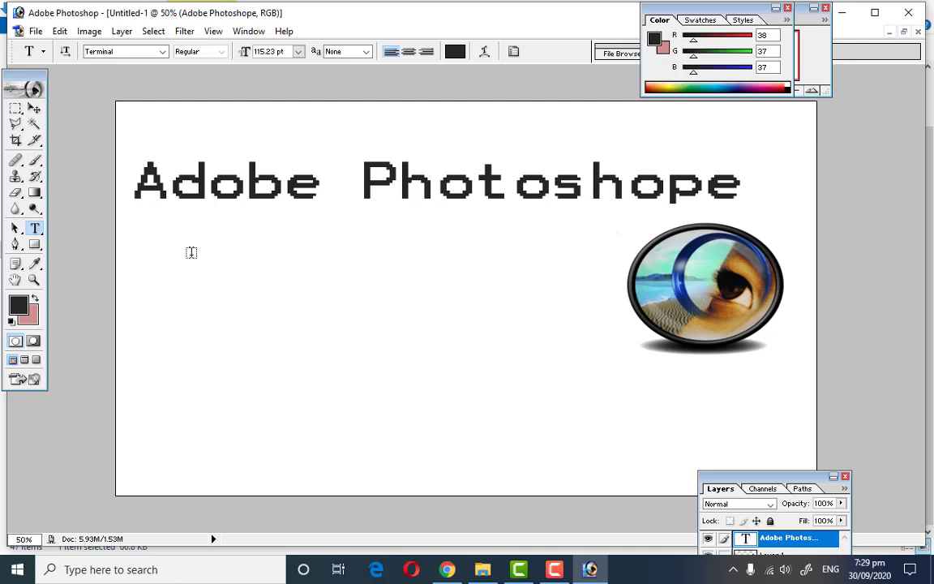
Add and commit a '7.0' text layer below the heading
left_click(198, 272)
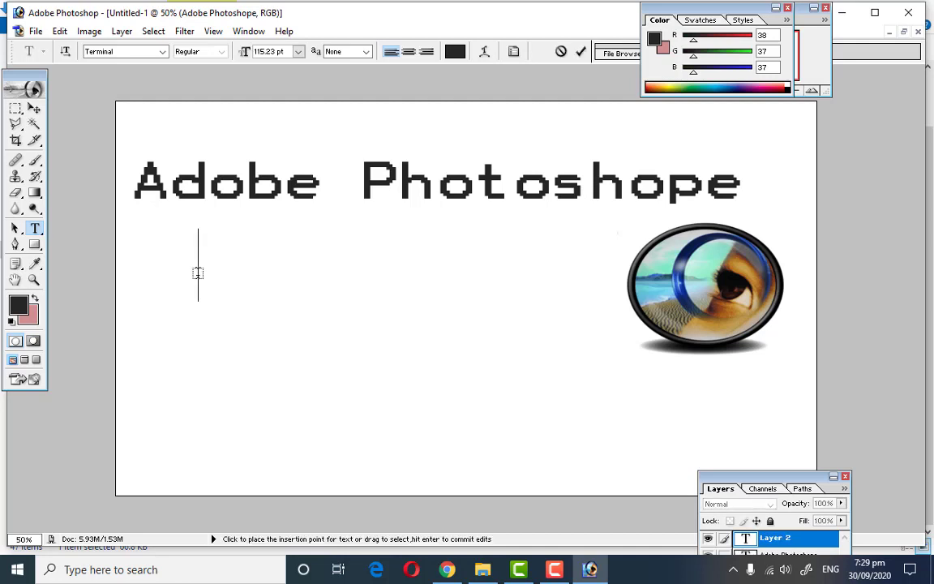
type("7.0")
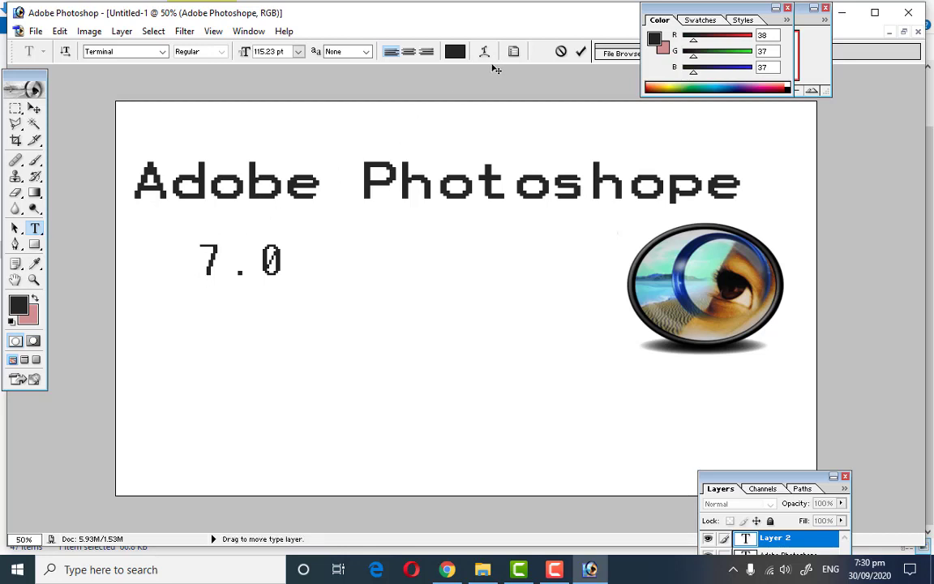
key("ctrl+Return")
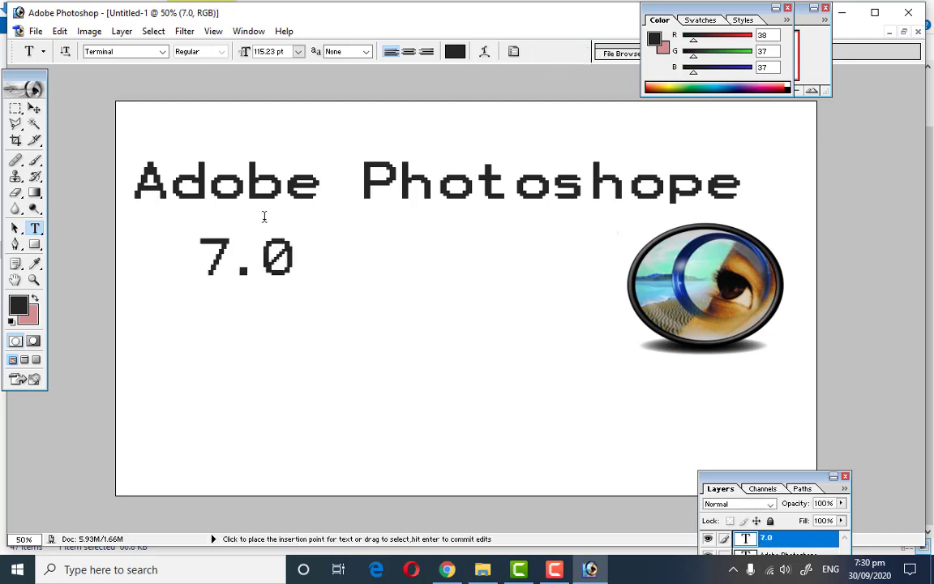
Move '7.0' right and down toward the centre and enlarge it to 149.78 pt
key("ctrl+t")
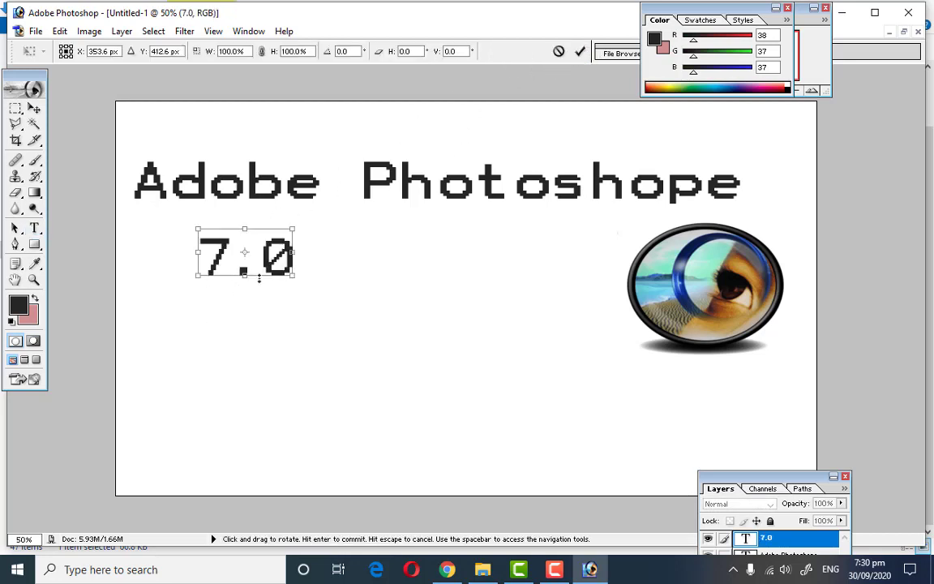
left_click_drag(263, 258, 387, 289)
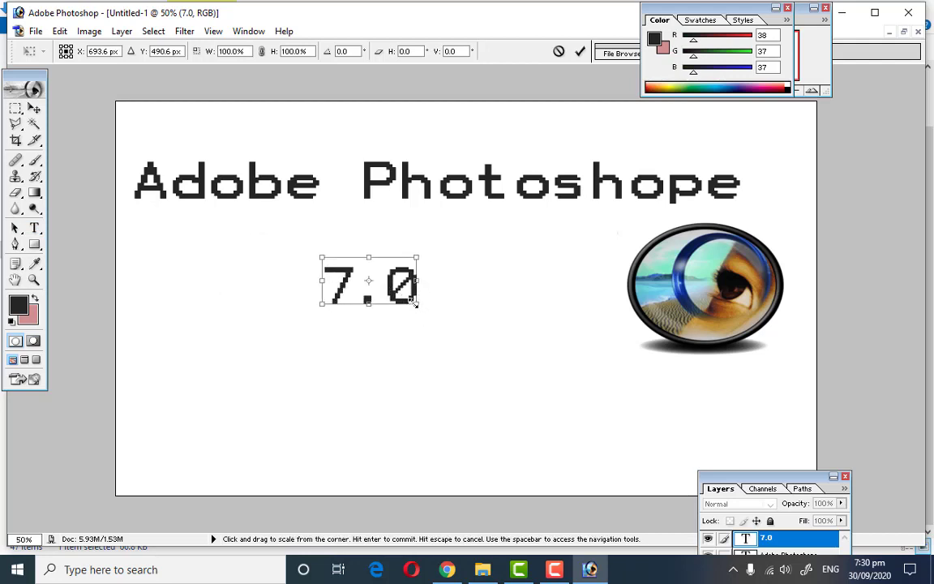
mouse_move(418, 303)
left_mouse_down()
mouse_move(452, 318)
mouse_move(417, 277)
left_mouse_up()
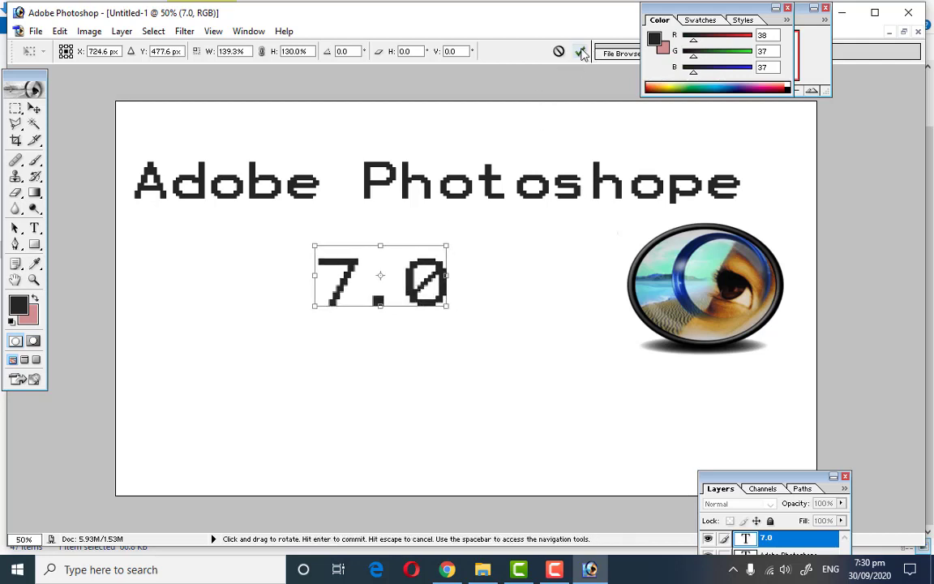
key("Return")
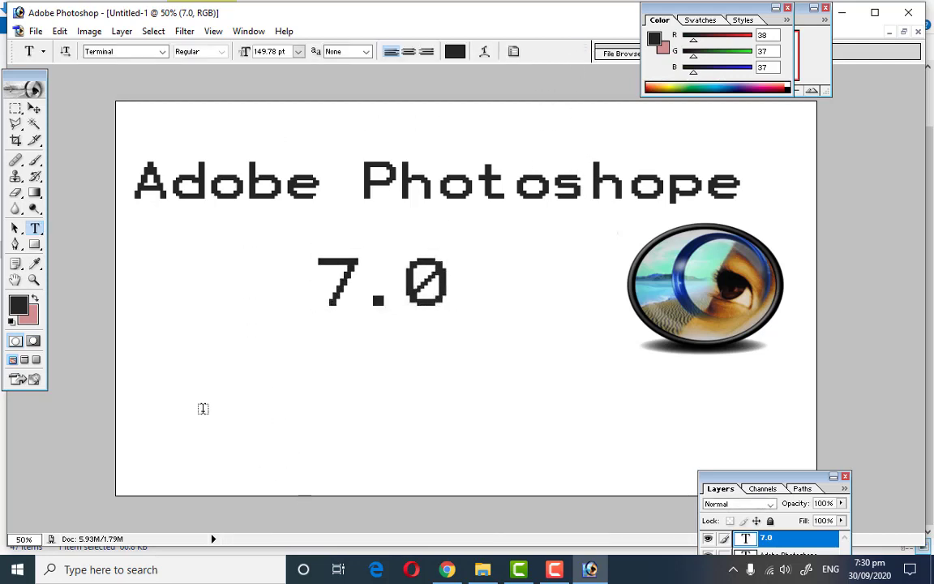
Add the text line 'Install ka tariqa' below 7.0
left_click(147, 387)
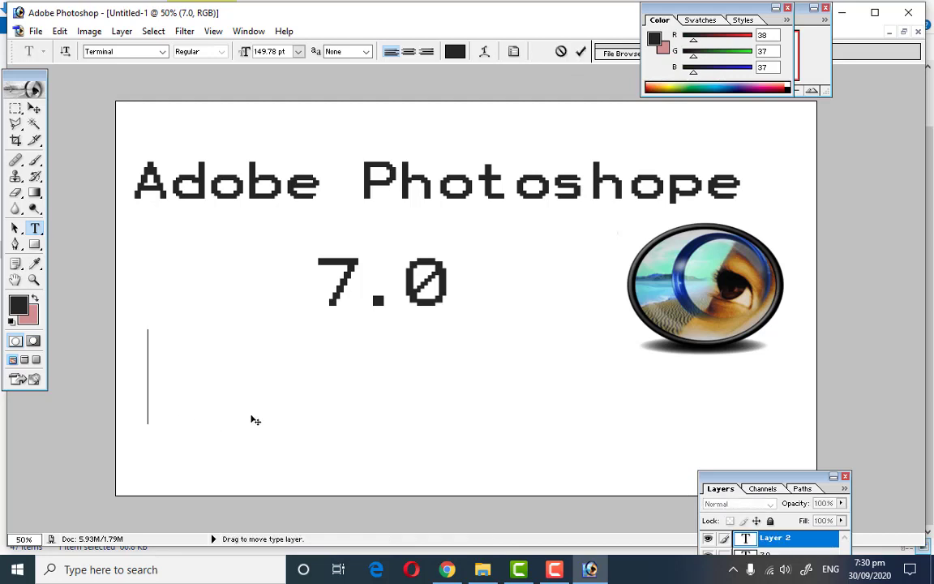
type("I")
type("nsta")
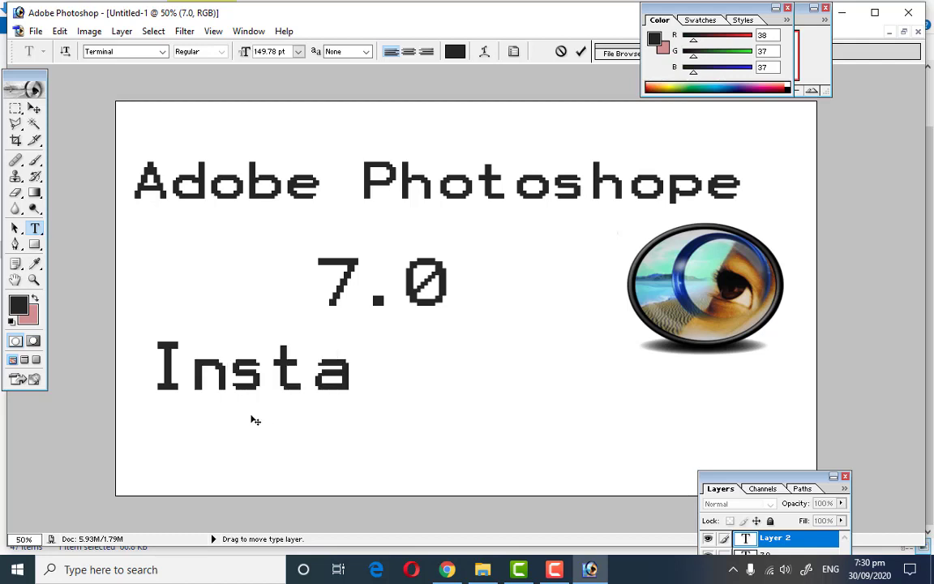
type("ll")
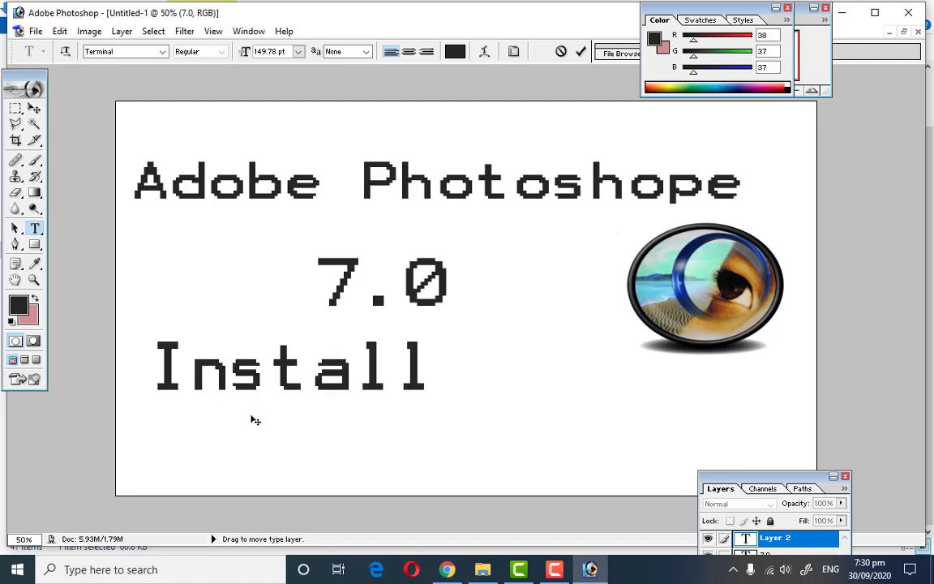
type(" ka ")
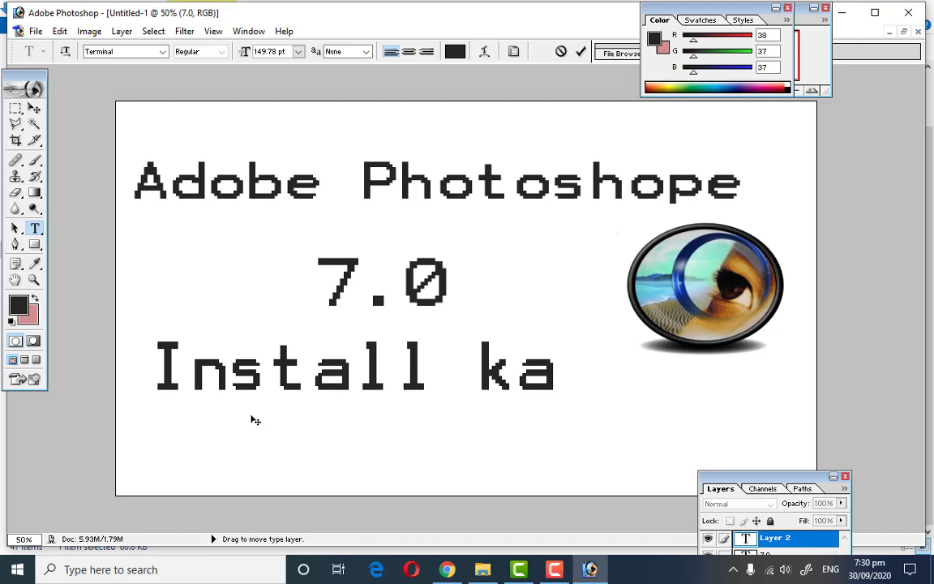
type("tariqa")
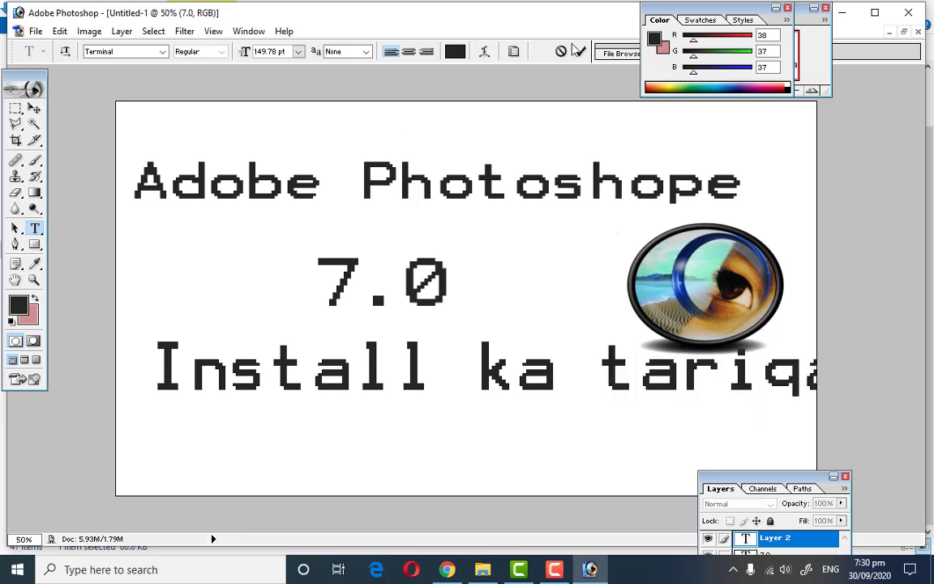
left_click(580, 50)
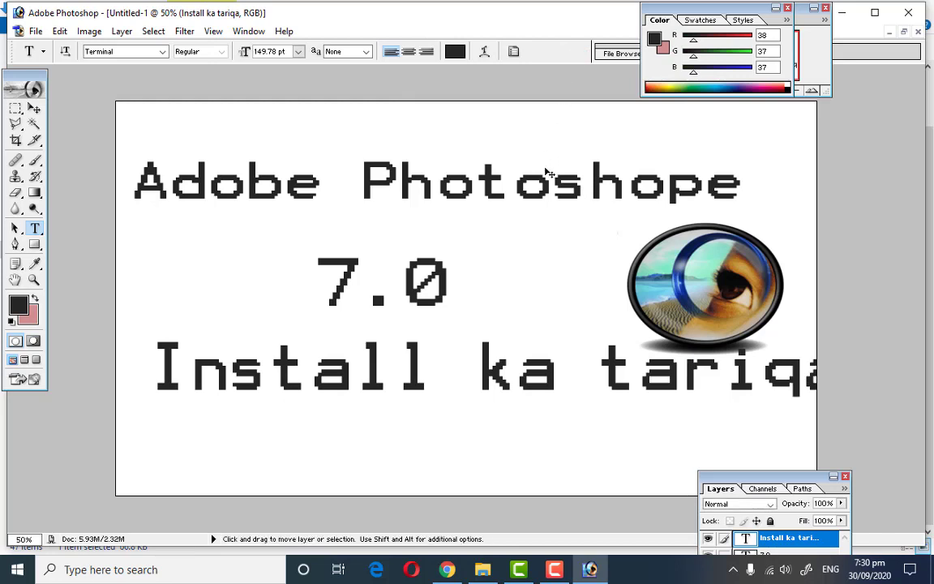
Narrow the 'Install ka tariqa' line and shift it down-left so it fits the page
key("ctrl+t")
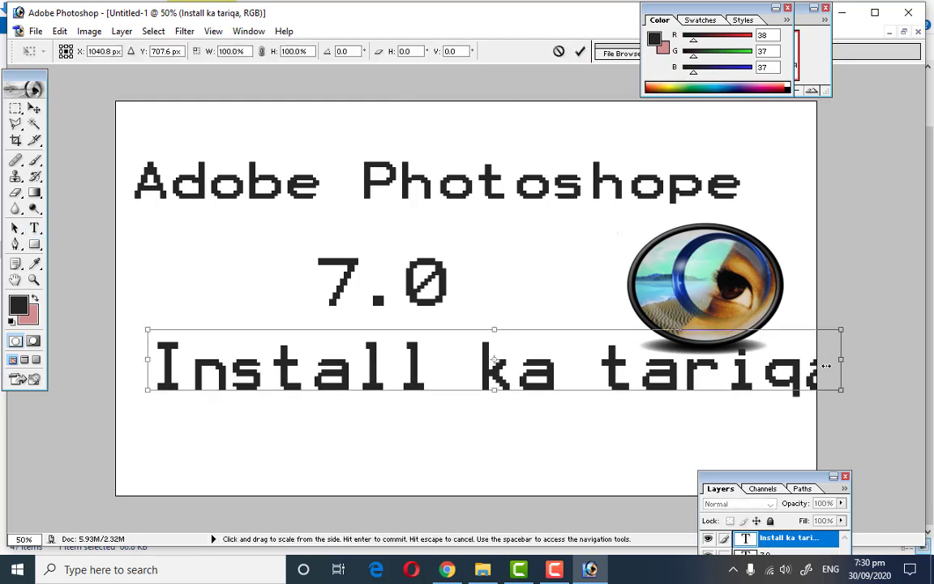
left_click_drag(844, 360, 801, 374)
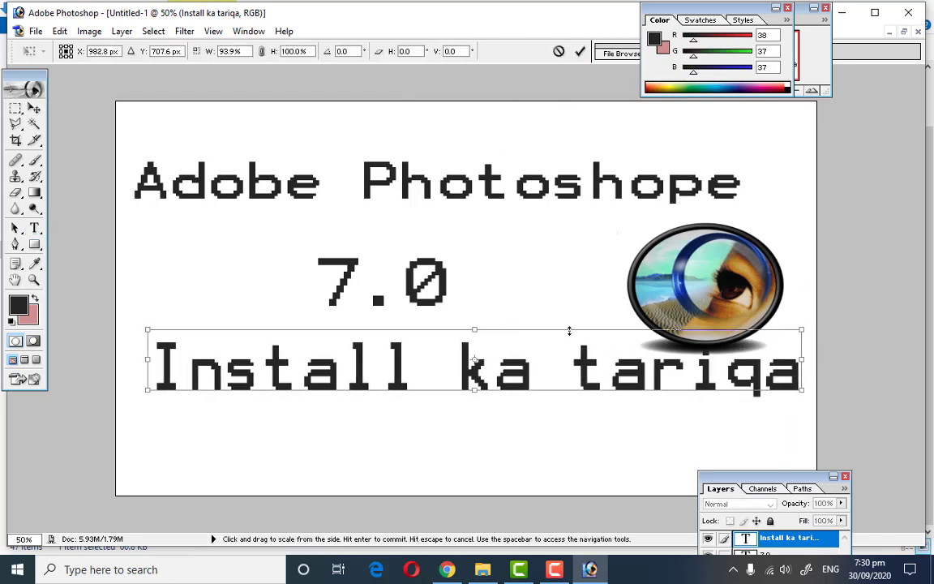
left_click_drag(559, 358, 546, 387)
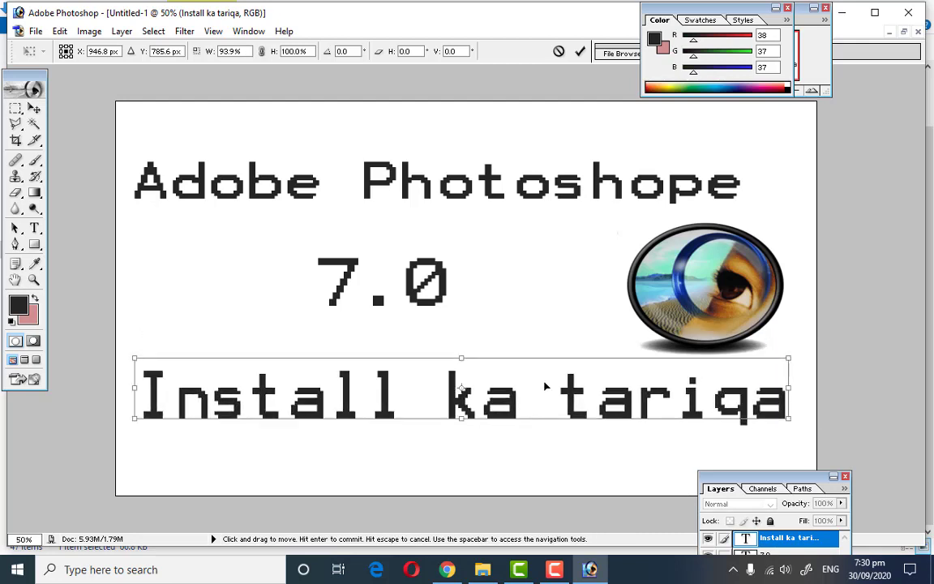
left_click(580, 52)
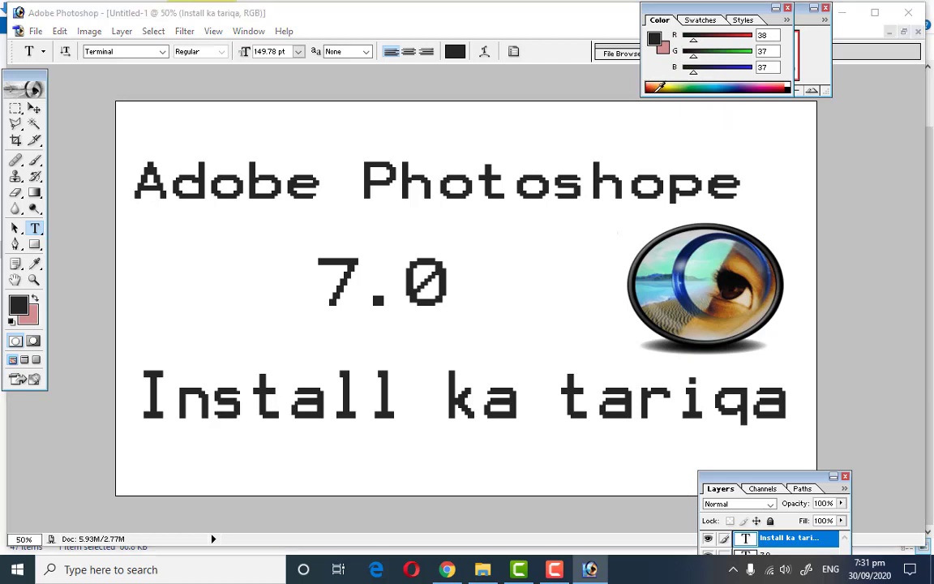
Save the thumbnail as JPEG file 'f' in Pictures, then minimize Photoshop
key("ctrl+s")
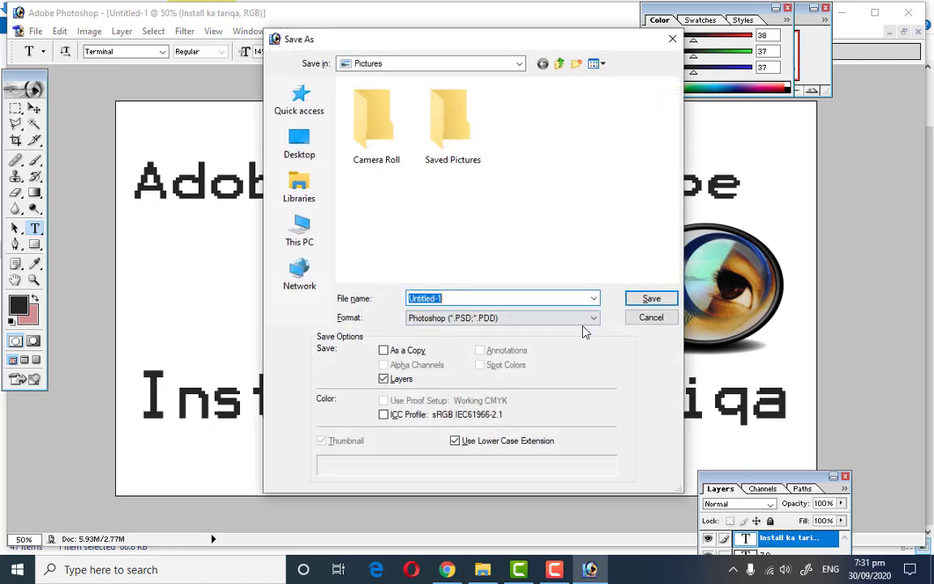
left_click(584, 324)
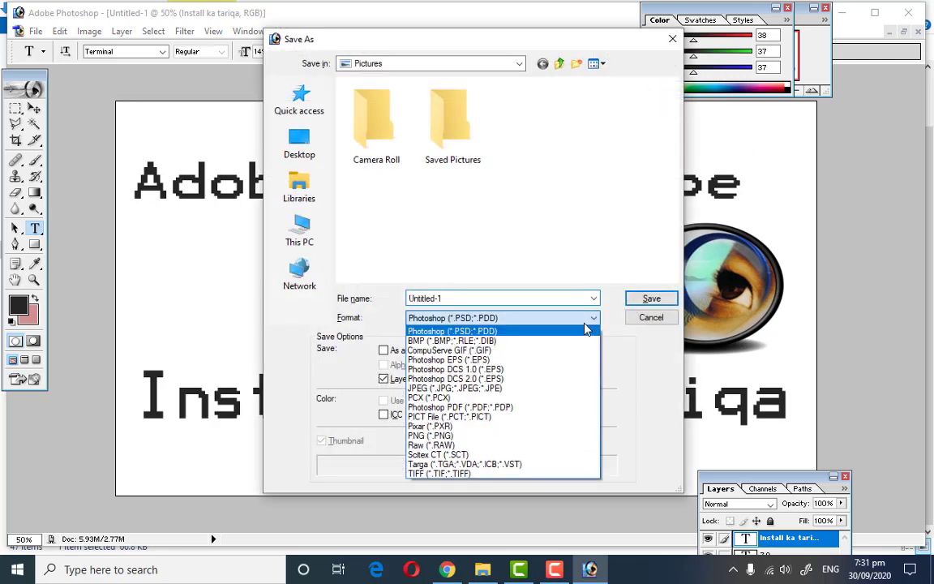
left_click(484, 389)
left_click(497, 299)
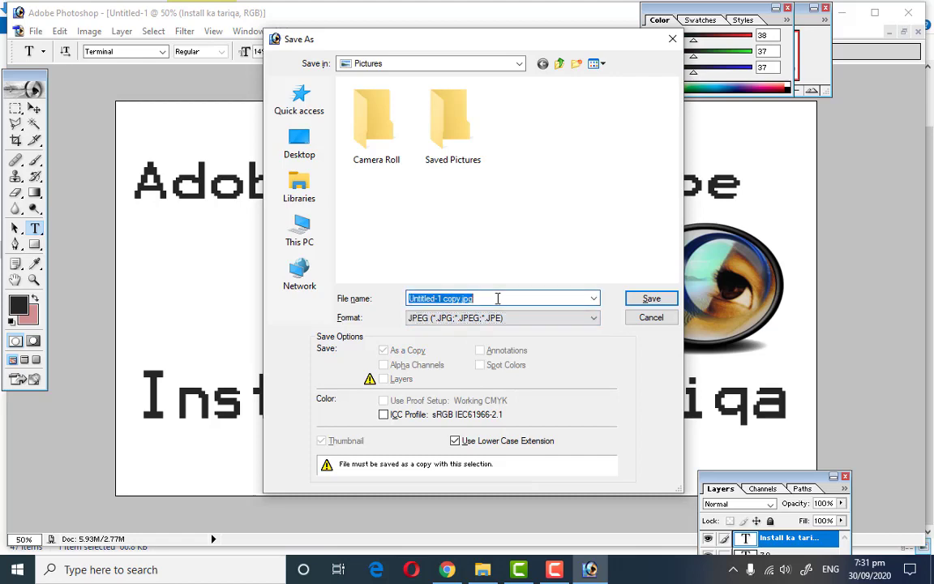
type("f")
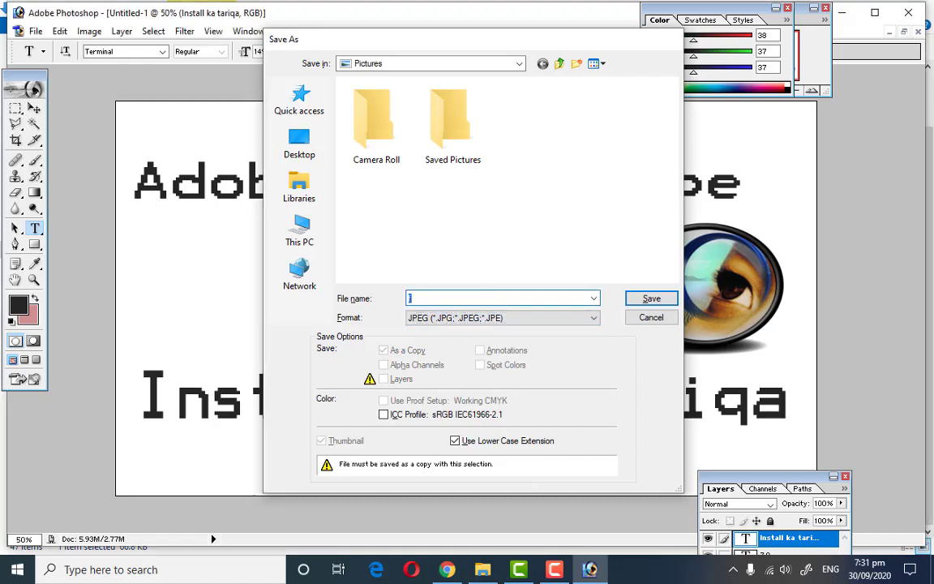
key("Return")
left_click(580, 185)
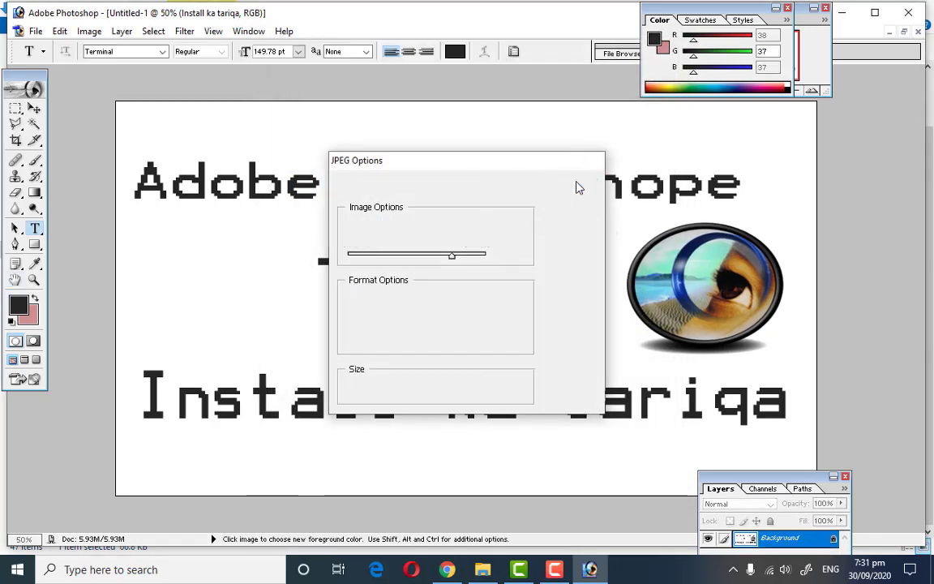
left_click(841, 12)
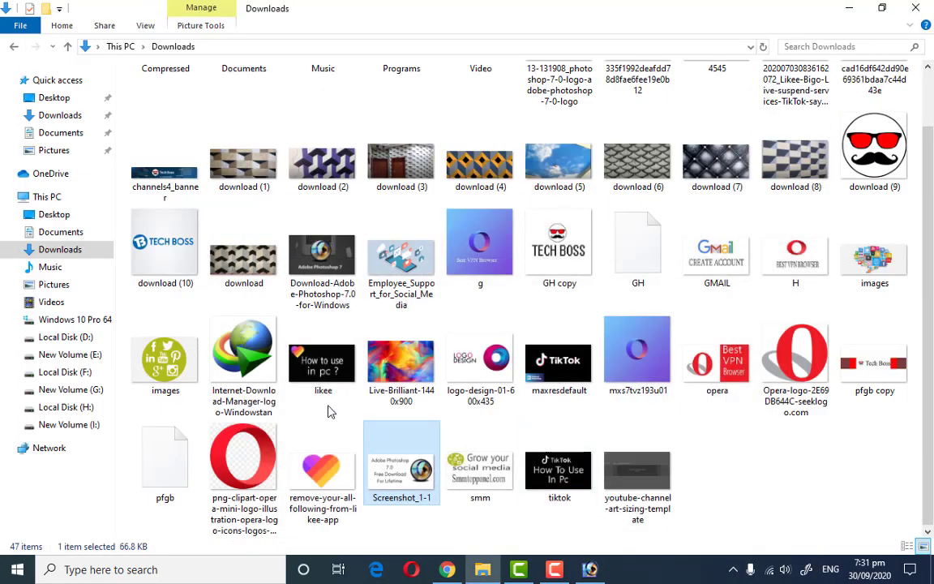
double_click(390, 438)
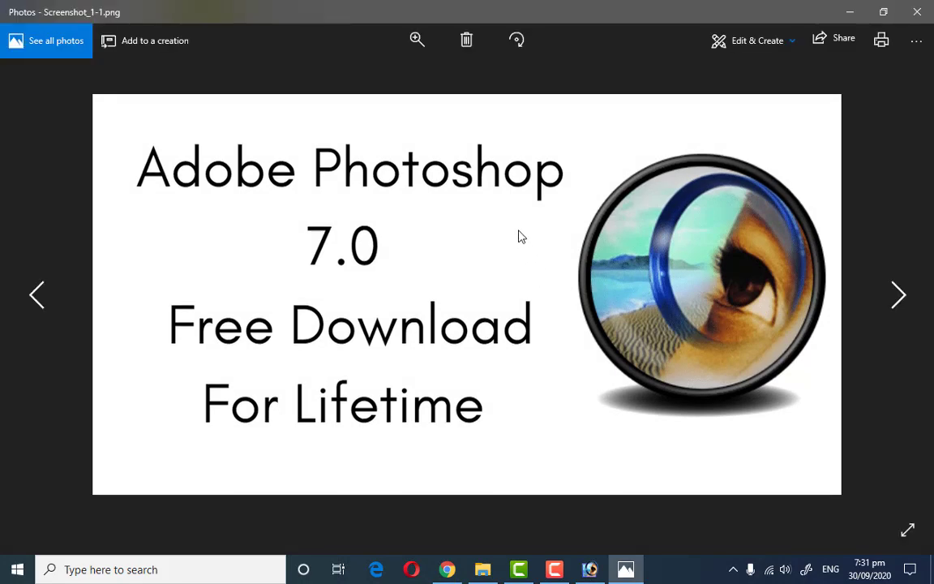
left_click(918, 11)
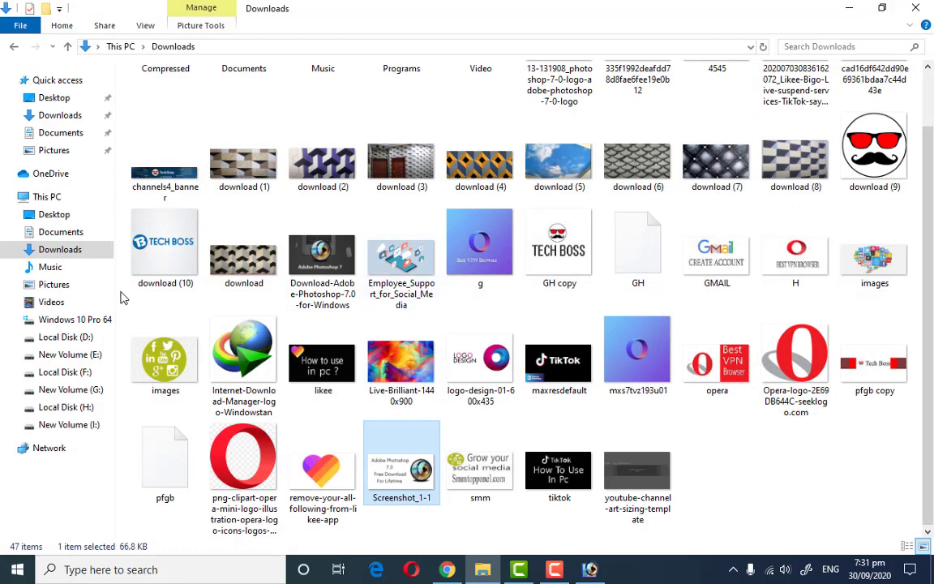
scroll(469, 421, "up", 2)
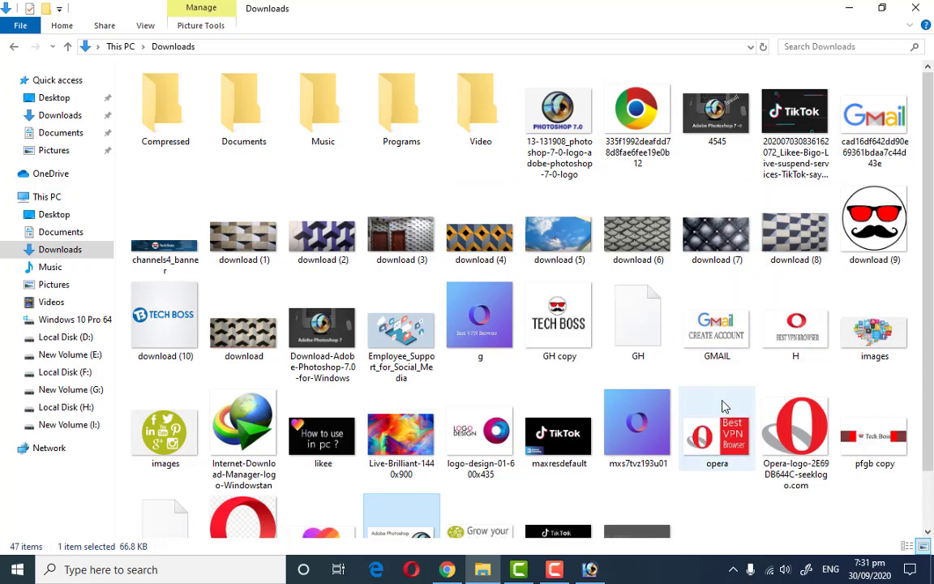
scroll(711, 336, "down", 1)
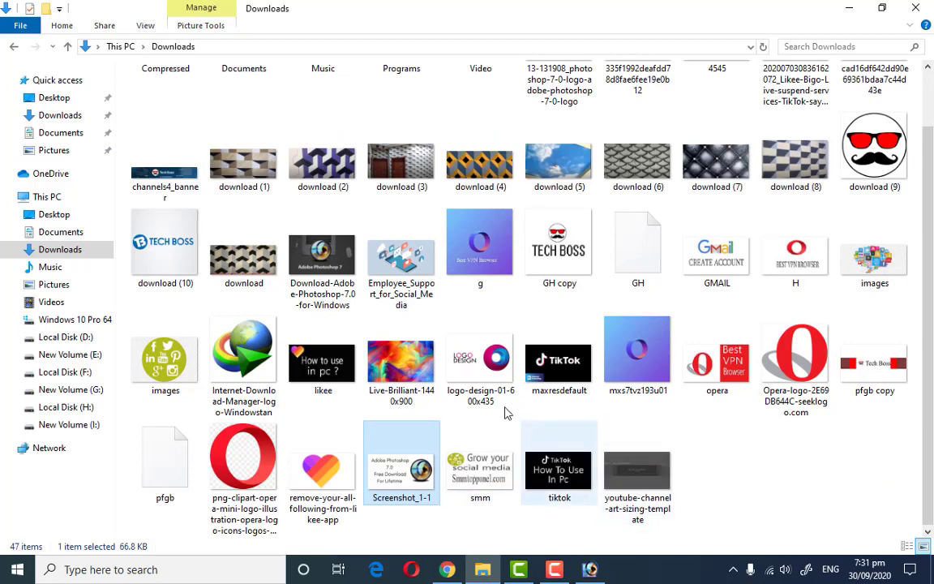
scroll(740, 302, "up", 2)
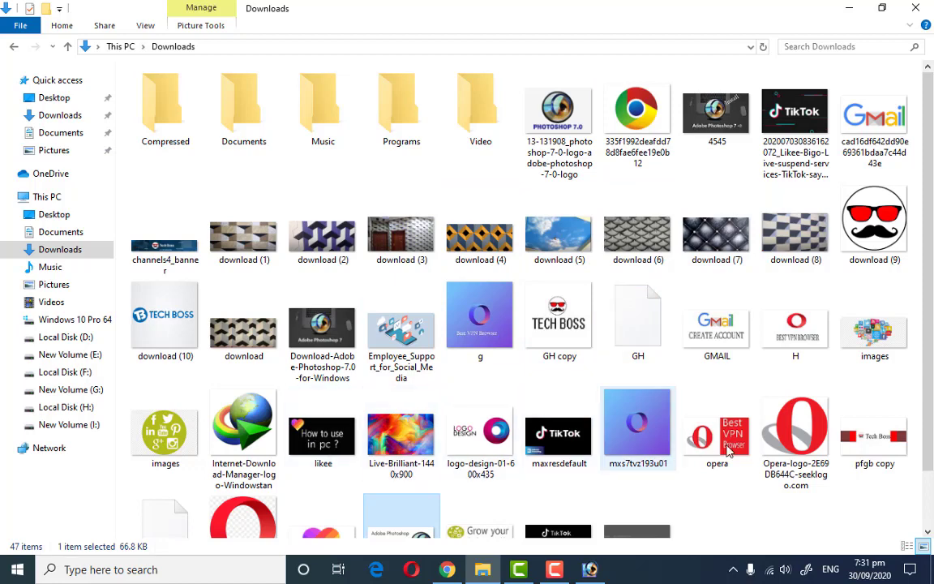
scroll(722, 442, "down", 1)
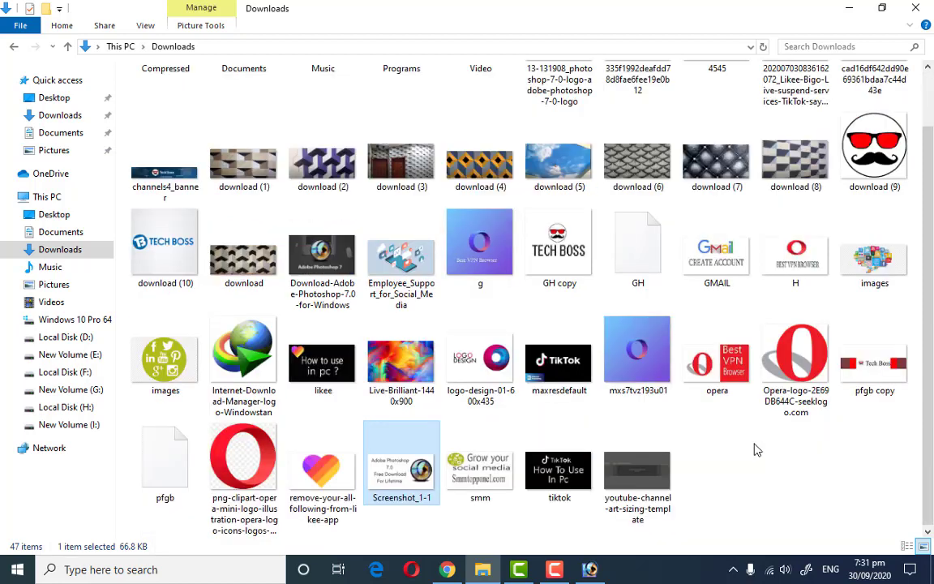
double_click(419, 482)
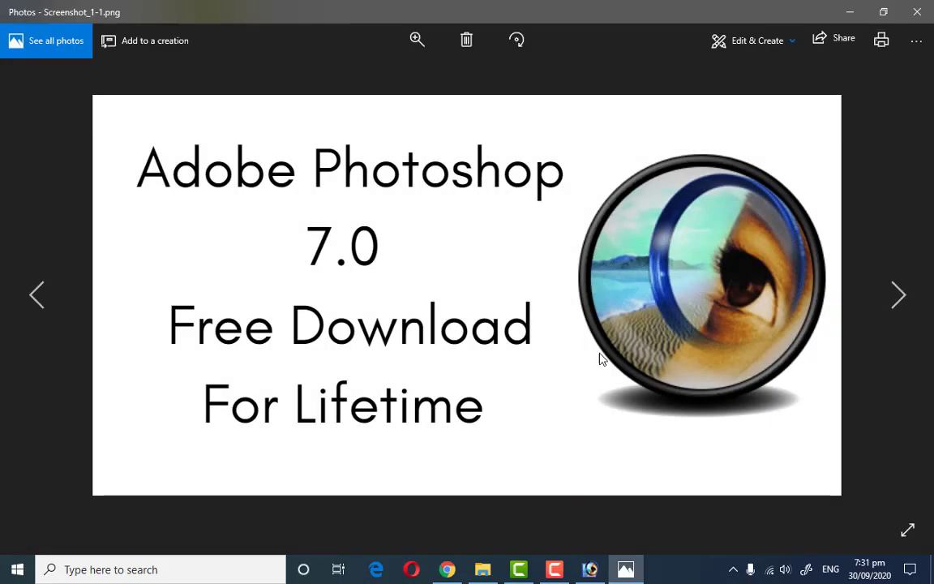
left_click(924, 13)
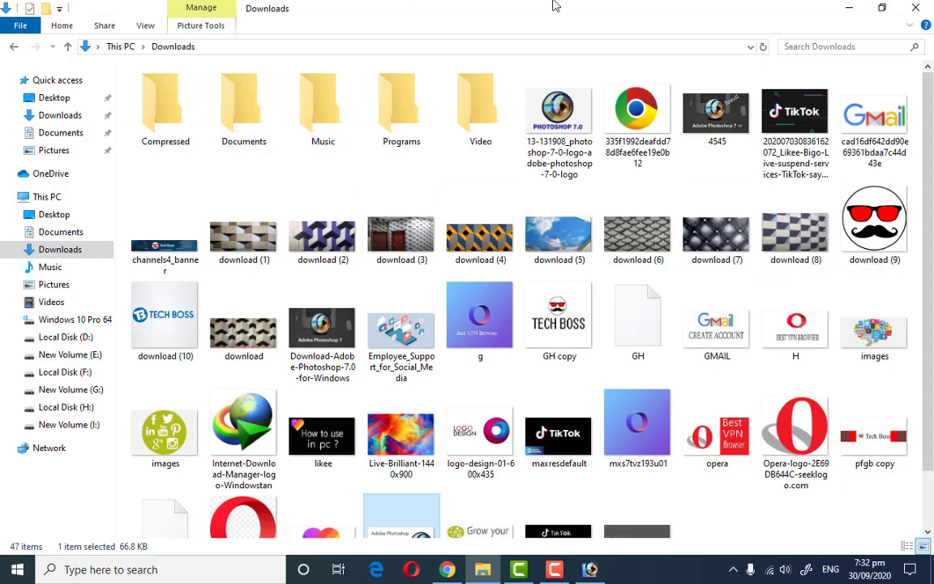
Close the Downloads window, refresh the desktop, and restore the Photoshop document
left_click(918, 7)
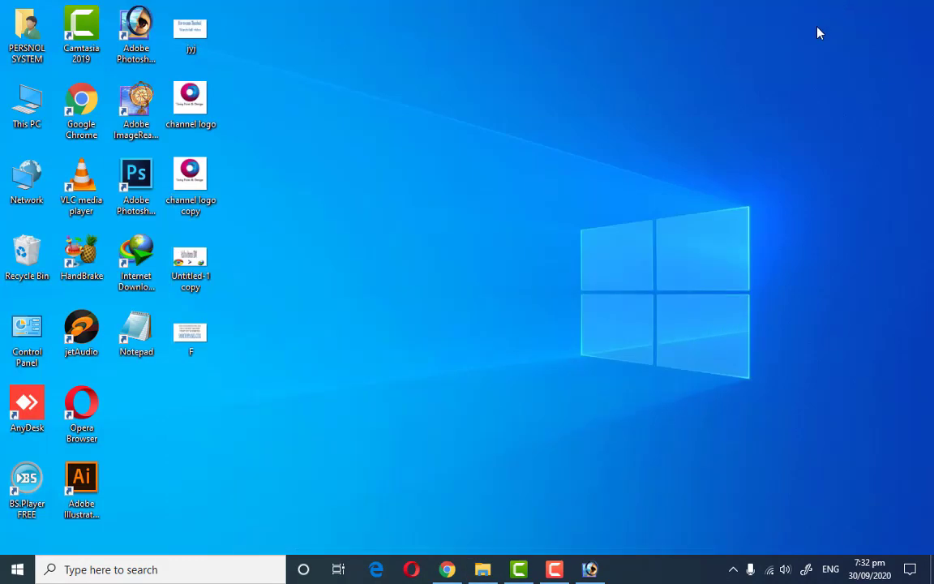
right_click(460, 170)
left_click(477, 226)
left_click(577, 570)
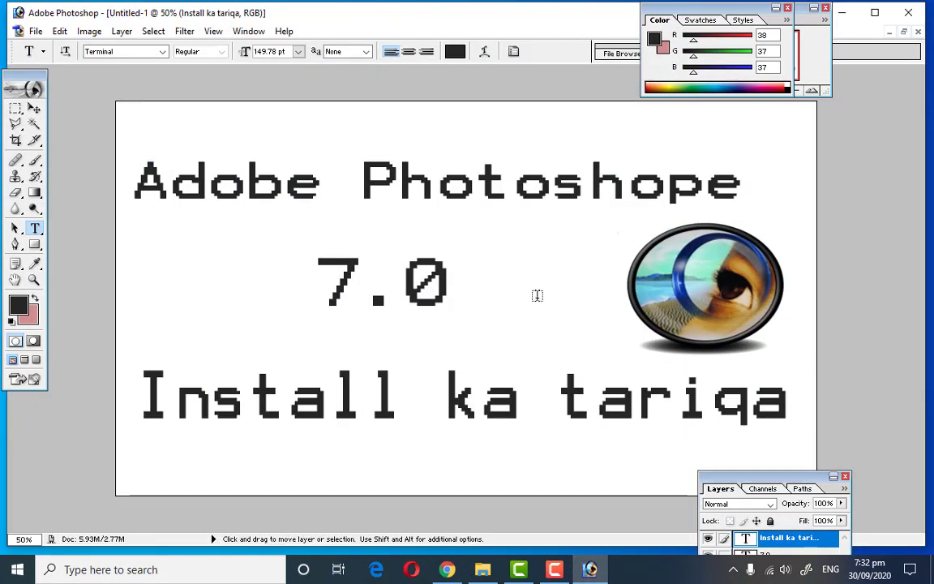
Begin a JPEG Save As without the copy suffix, cancel it, and minimise Photoshop
key("ctrl+shift+s")
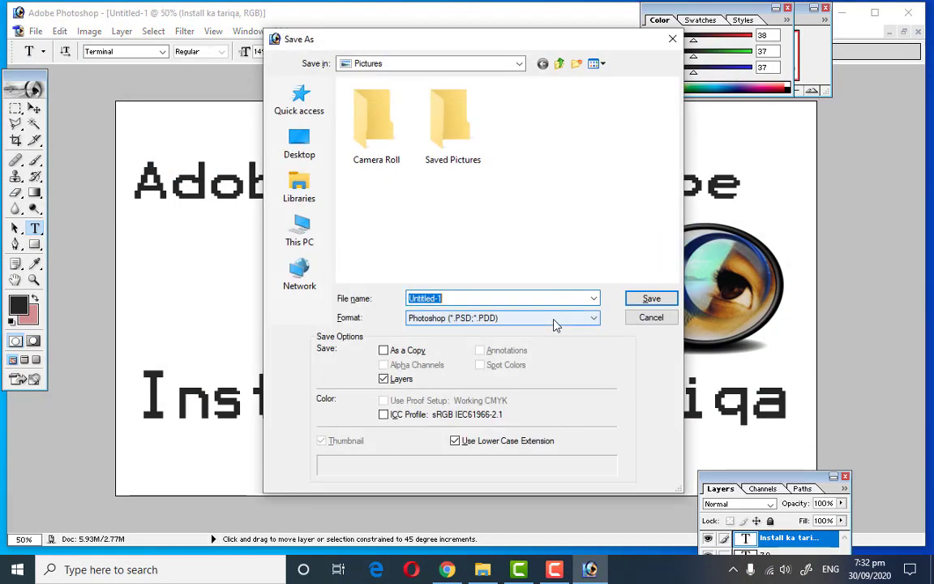
left_click(557, 319)
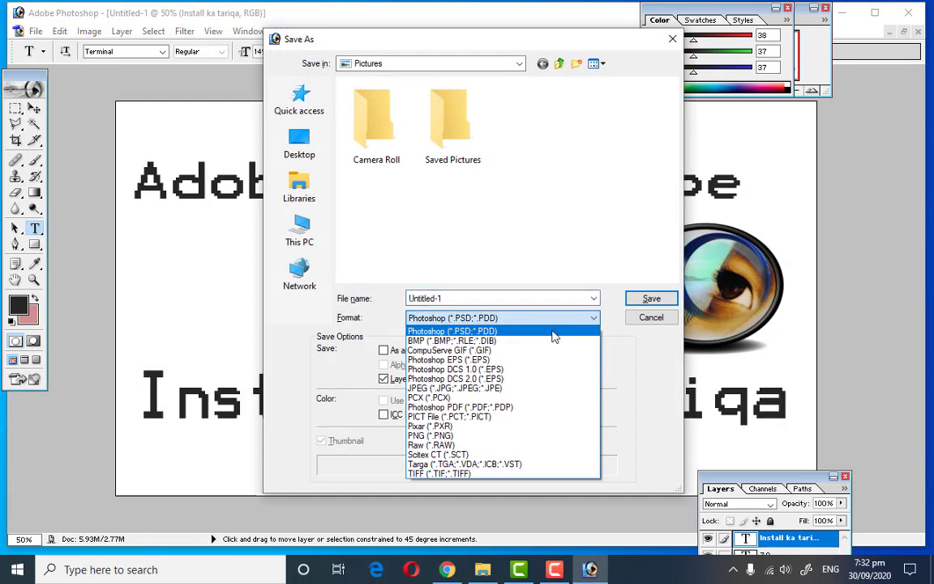
left_click(535, 389)
double_click(572, 299)
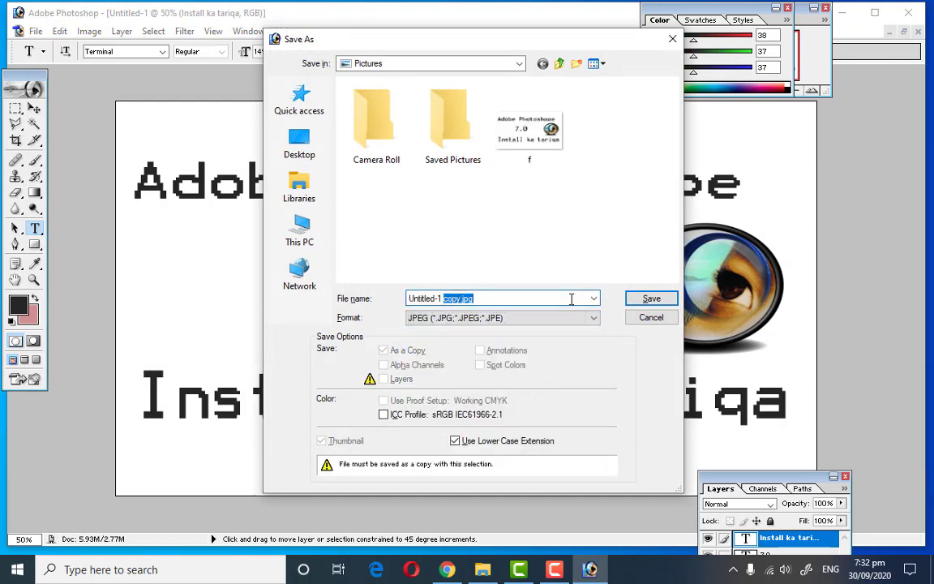
key("BackSpace")
type("h")
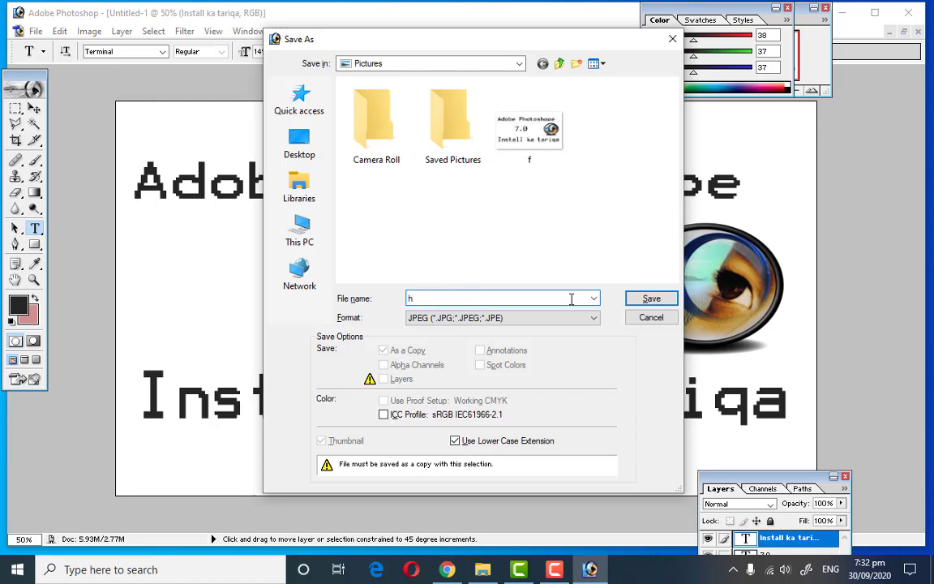
left_click(653, 301)
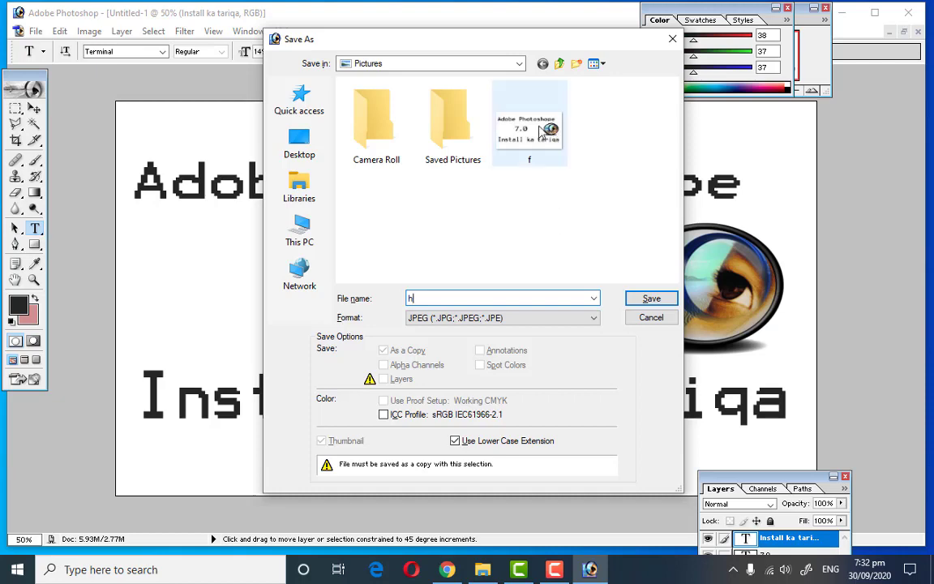
left_click(646, 317)
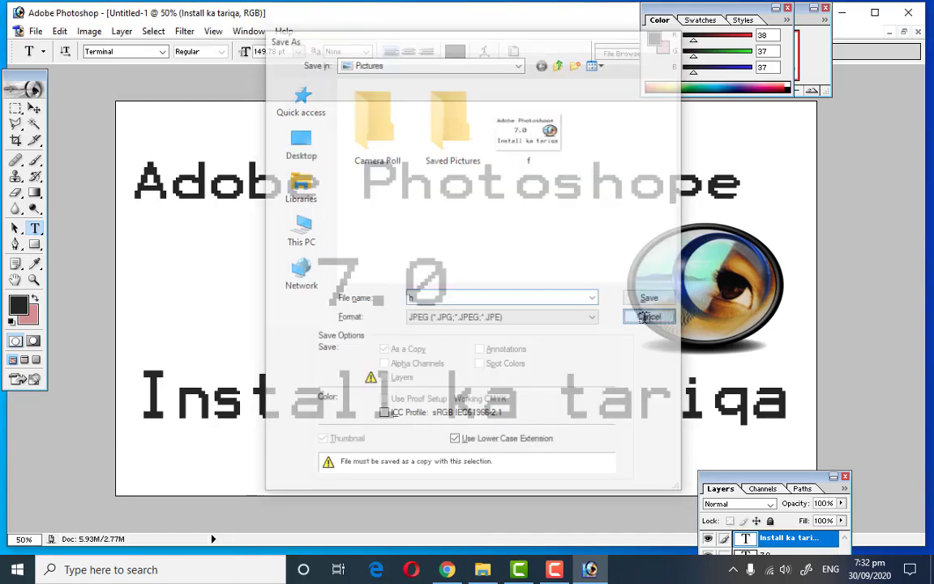
left_click(842, 12)
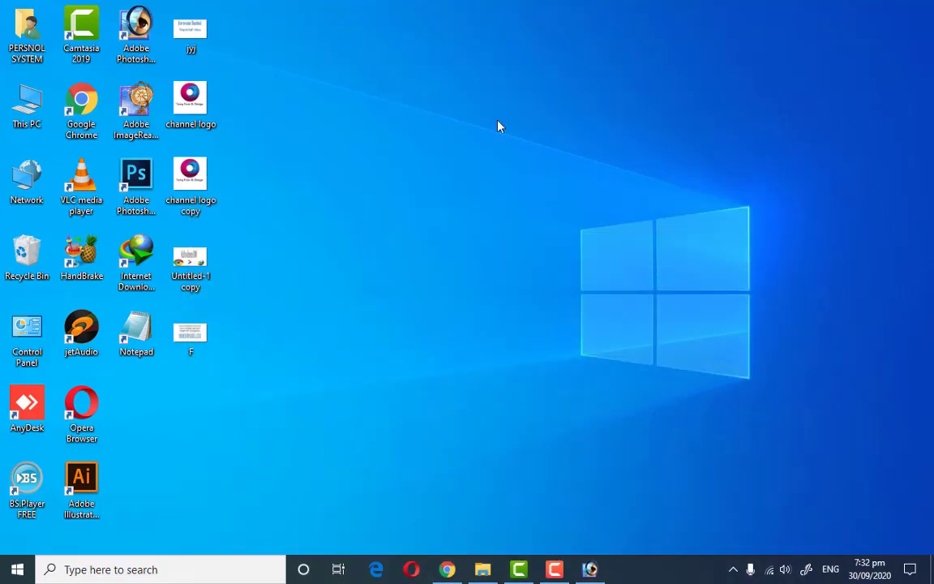
Browse the Documents, Desktop and Downloads folders in This PC looking for the saved thumbnail
double_click(35, 89)
double_click(391, 117)
double_click(389, 116)
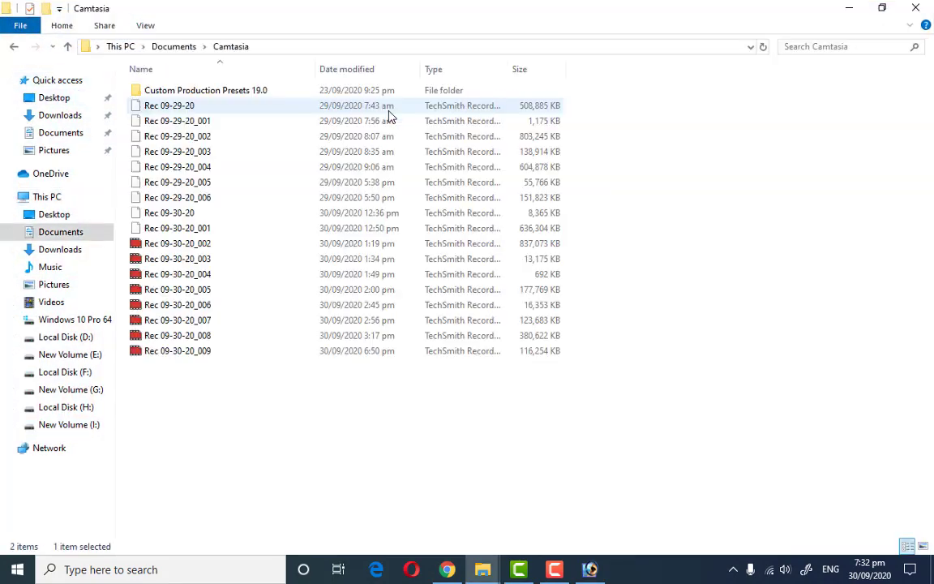
key("alt+Left")
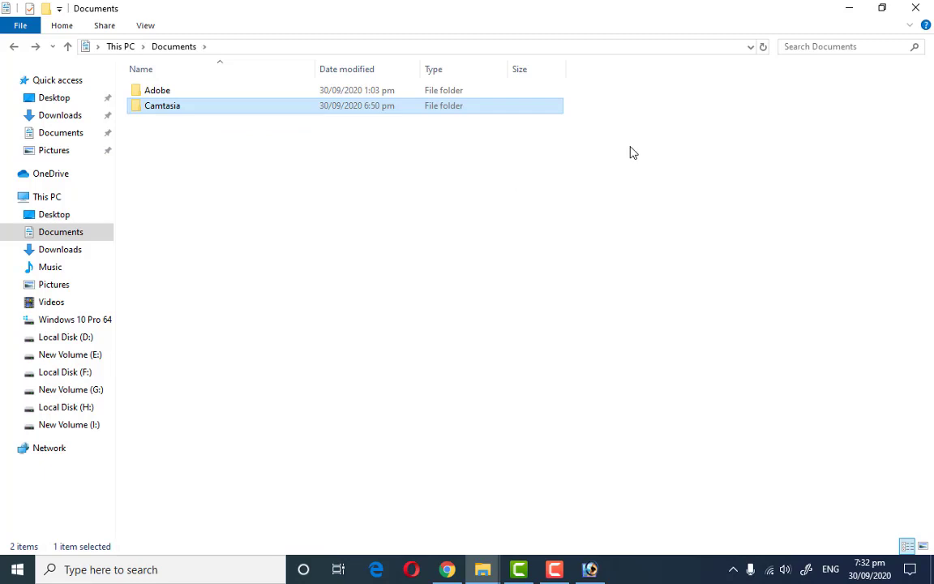
key("alt+Left")
double_click(208, 120)
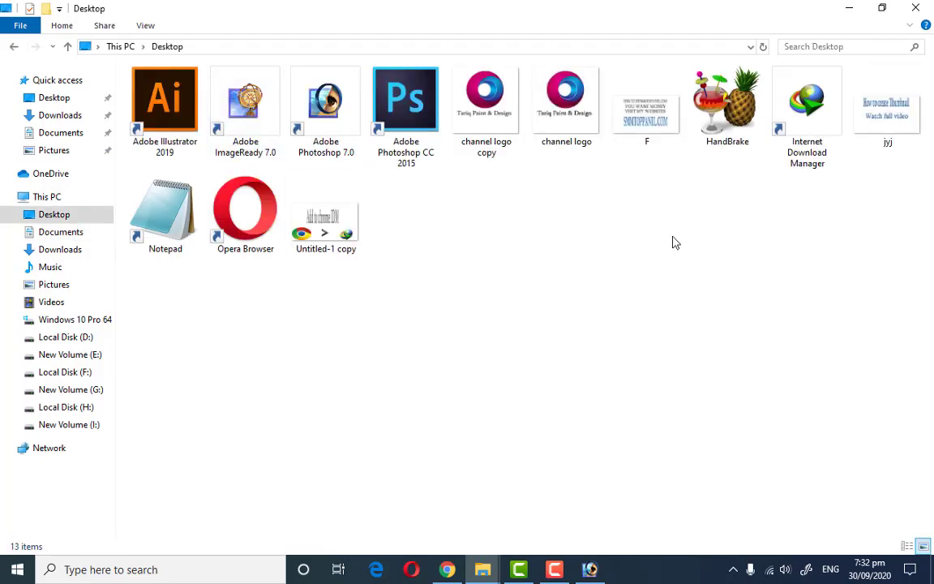
key("alt+Left")
double_click(547, 120)
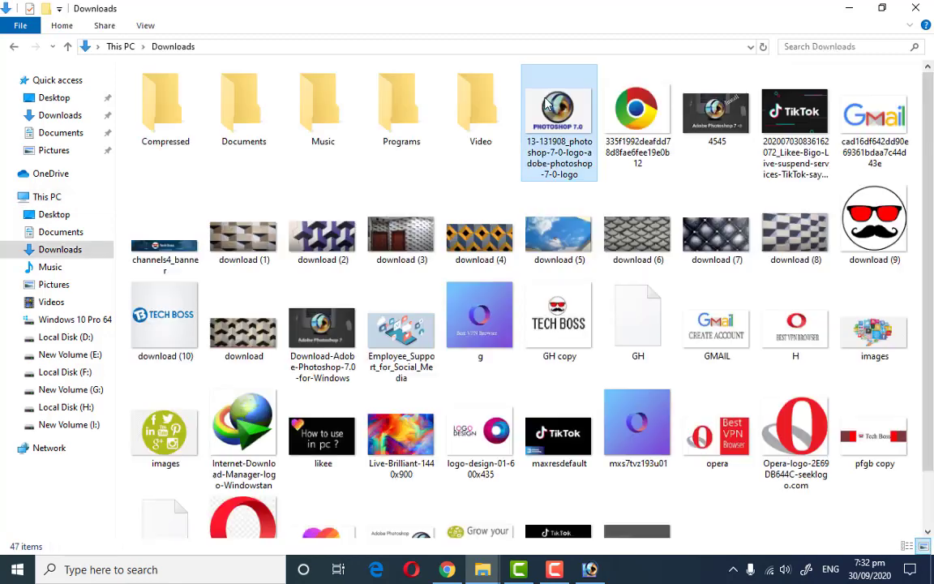
double_click(246, 118)
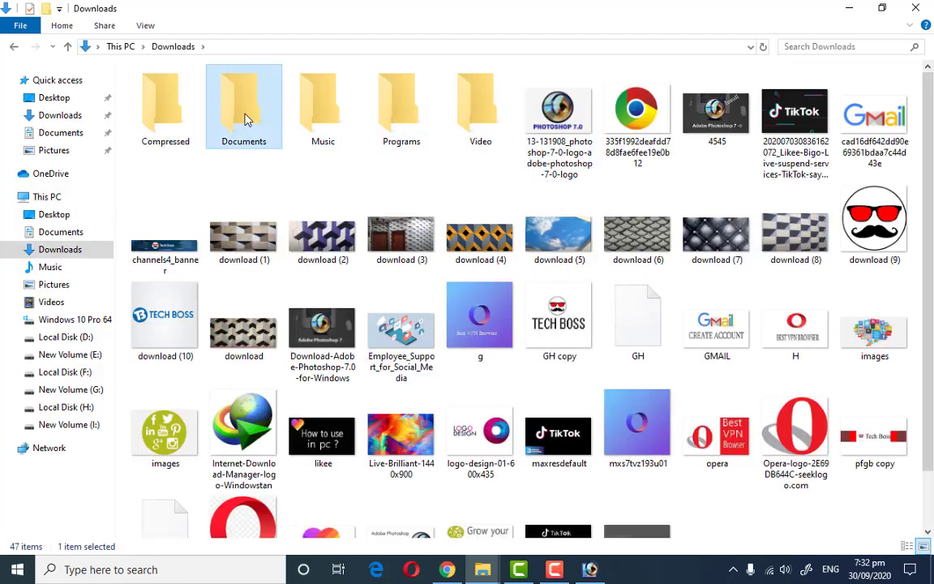
key("alt+Left")
double_click(401, 125)
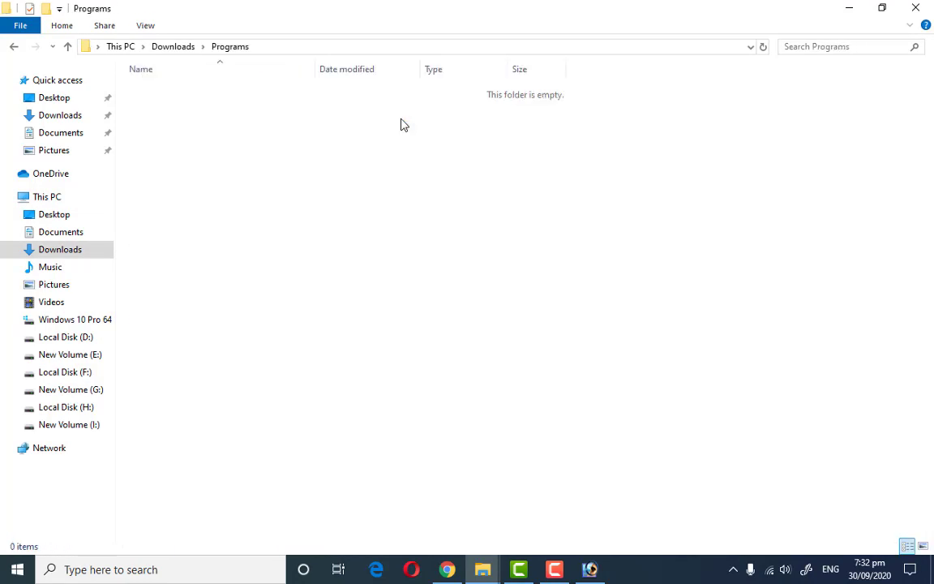
key("alt+Left")
key("alt+Left")
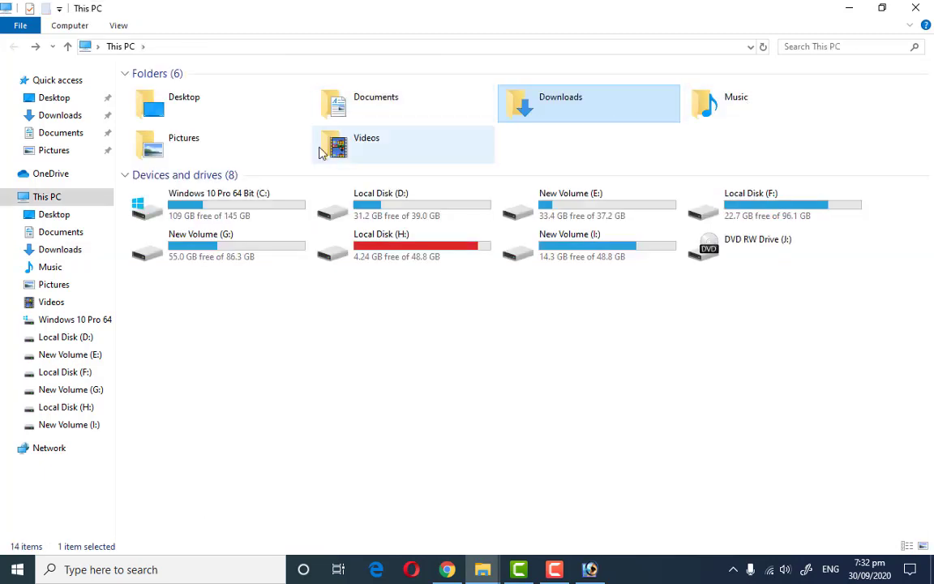
Preview f.jpg from Pictures, then close Explorer and restore Photoshop
double_click(195, 151)
double_click(314, 128)
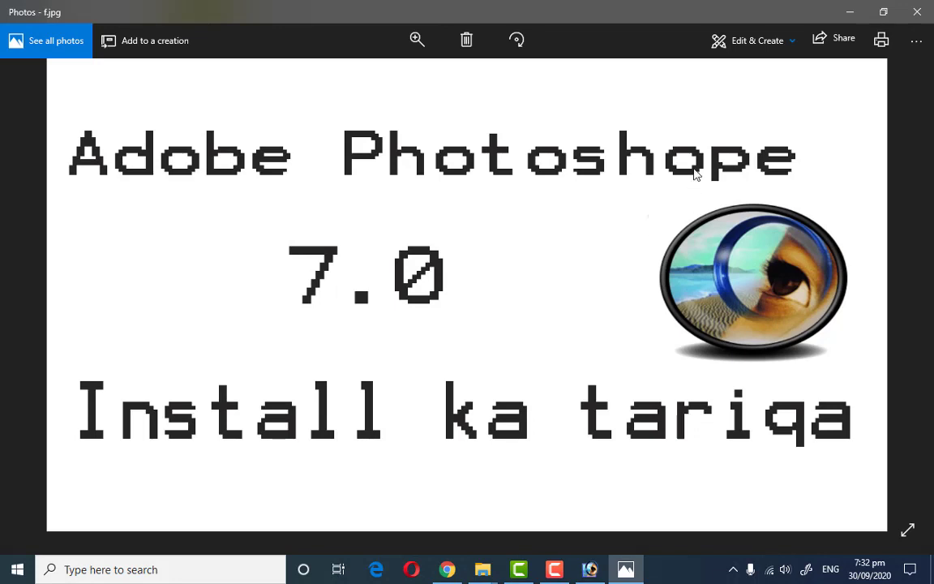
left_click(915, 13)
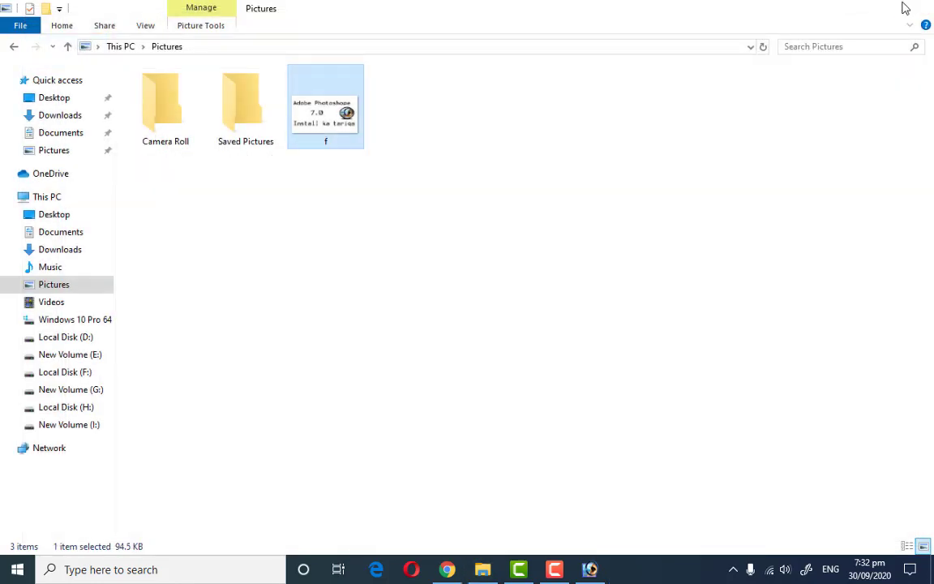
left_click(912, 8)
right_click(605, 114)
left_click(645, 177)
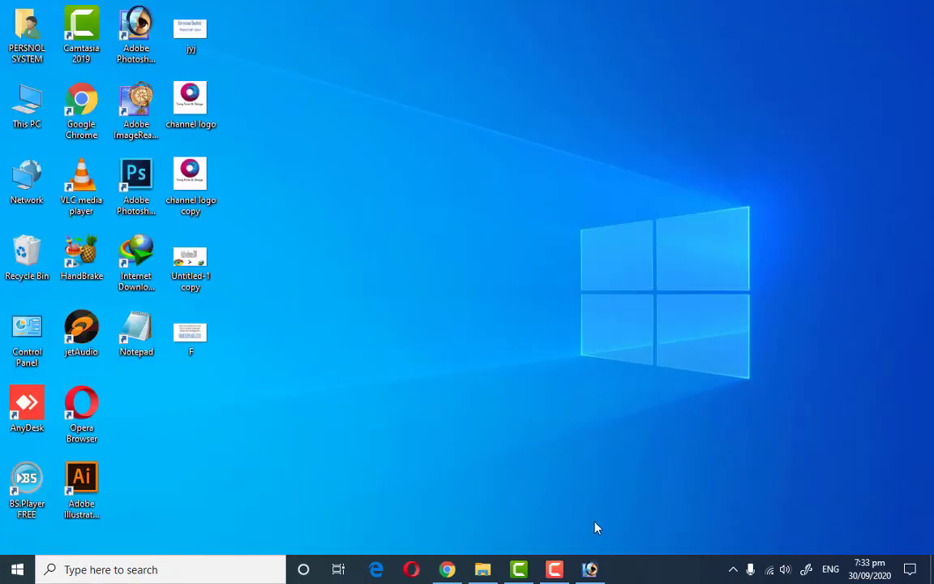
left_click(590, 569)
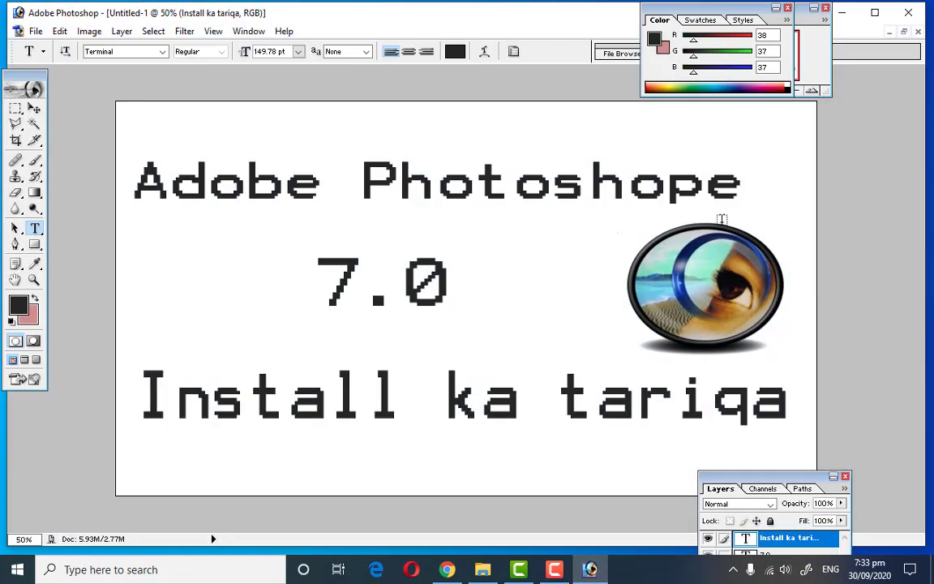
Close Untitled-1 without saving and close Screenshot_1-1.png
left_click(918, 32)
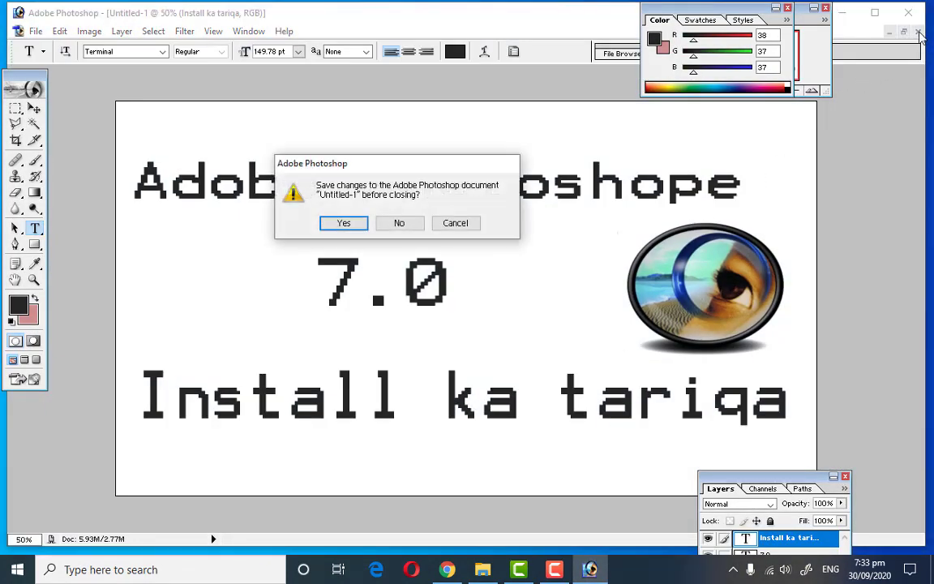
left_click(400, 225)
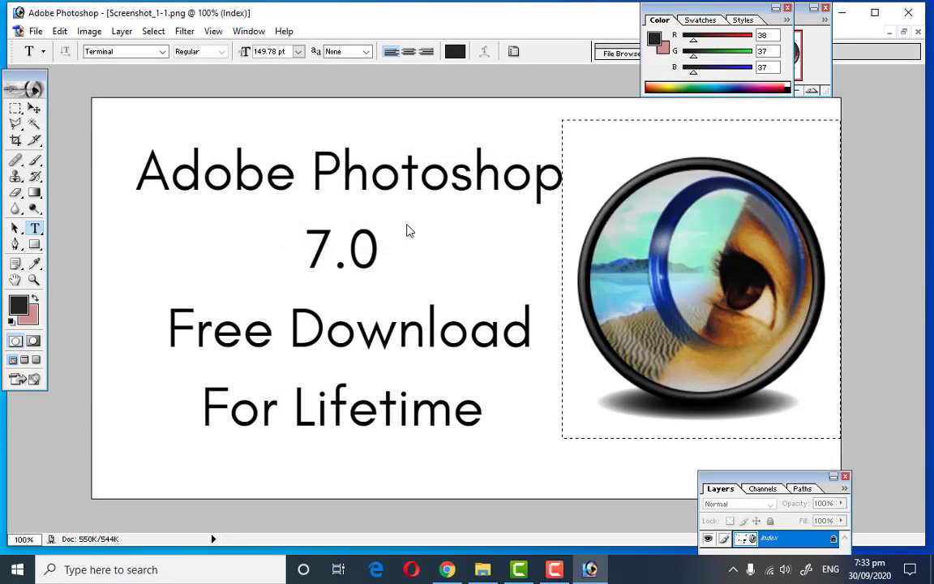
left_click(918, 32)
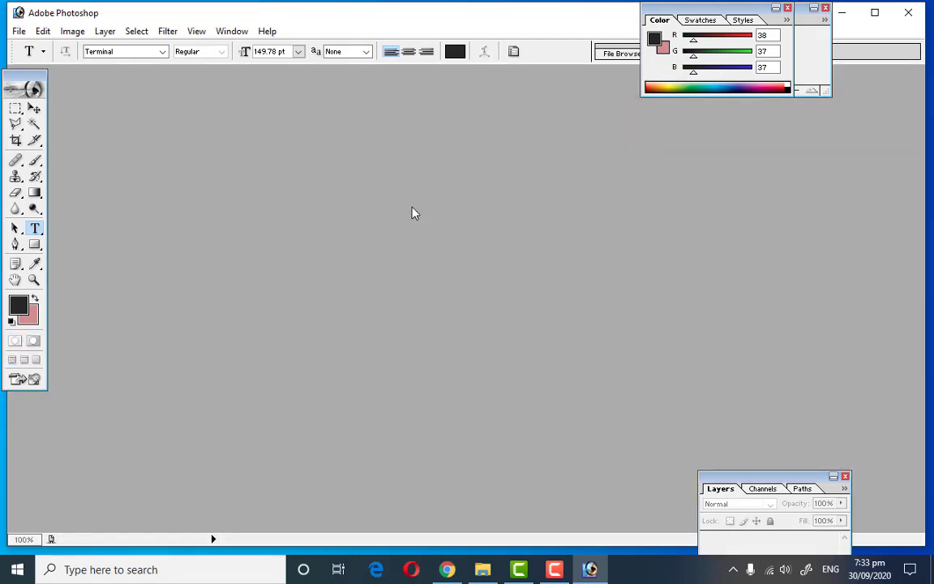
Create a maximised white 1920x1080 canvas and bring up the Downloads folder
key("ctrl+n")
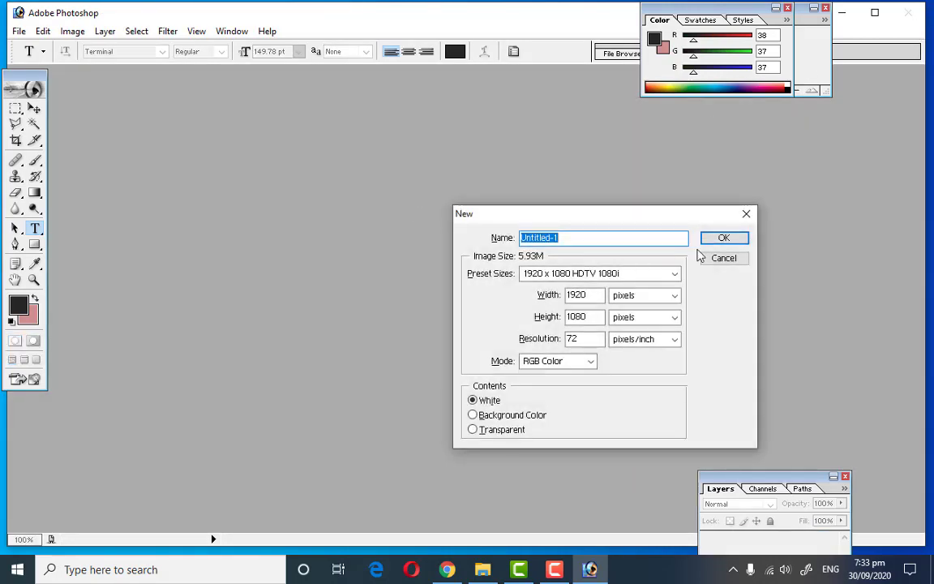
left_click(720, 241)
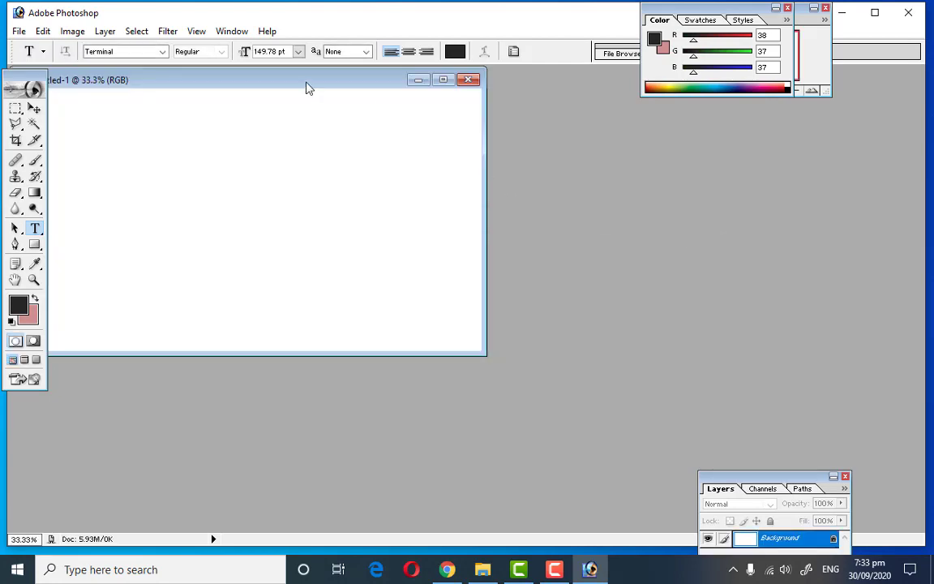
left_click_drag(307, 85, 444, 124)
double_click(444, 118)
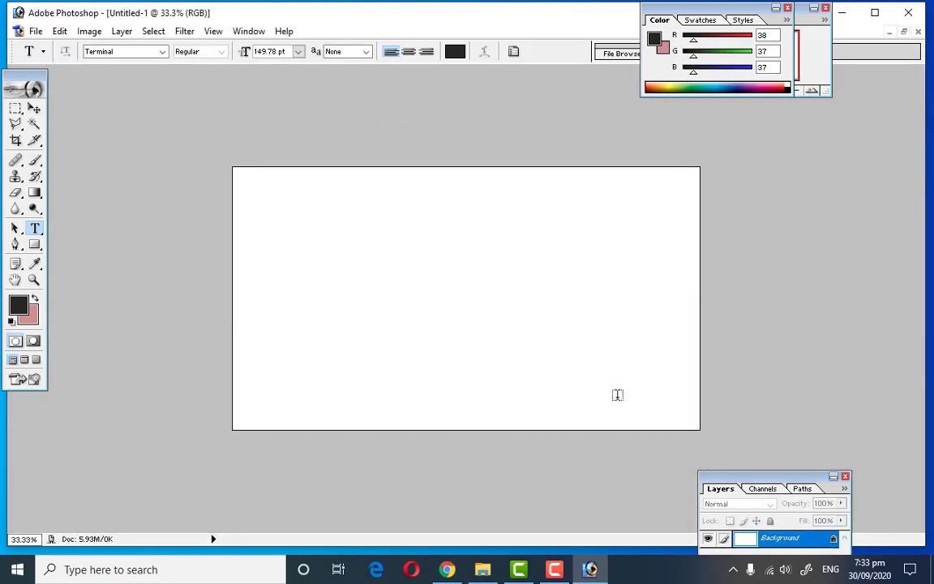
left_click(484, 569)
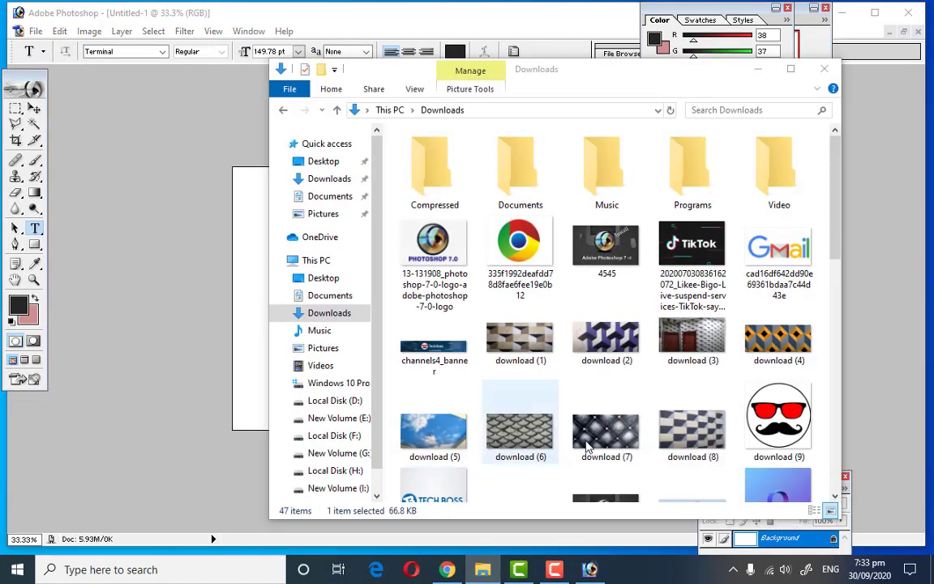
Drag Screenshot_1-1.png from Downloads into Photoshop to open it
scroll(608, 334, "down", 3)
scroll(625, 334, "down", 5)
mouse_move(690, 344)
left_mouse_down()
mouse_move(604, 565)
mouse_move(492, 359)
left_mouse_up()
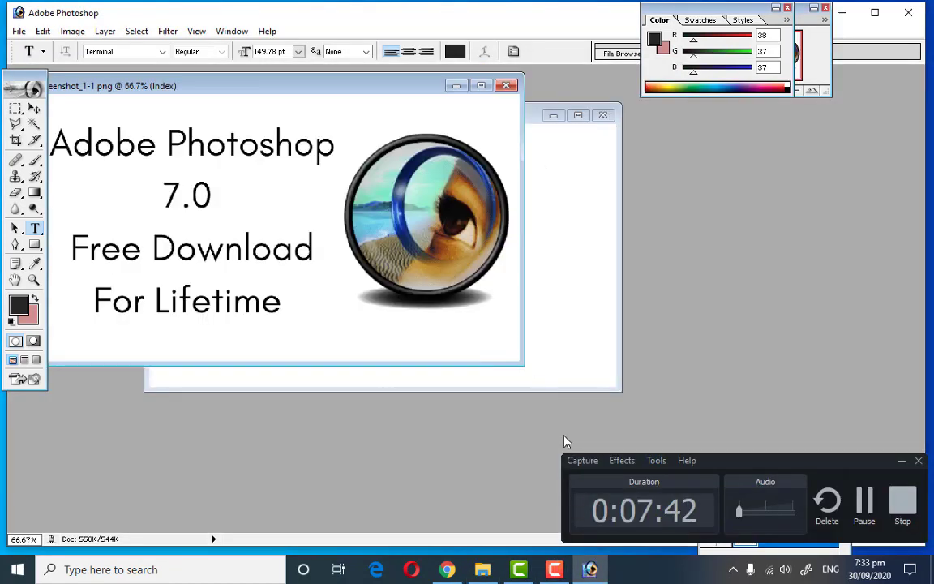
left_click(550, 572)
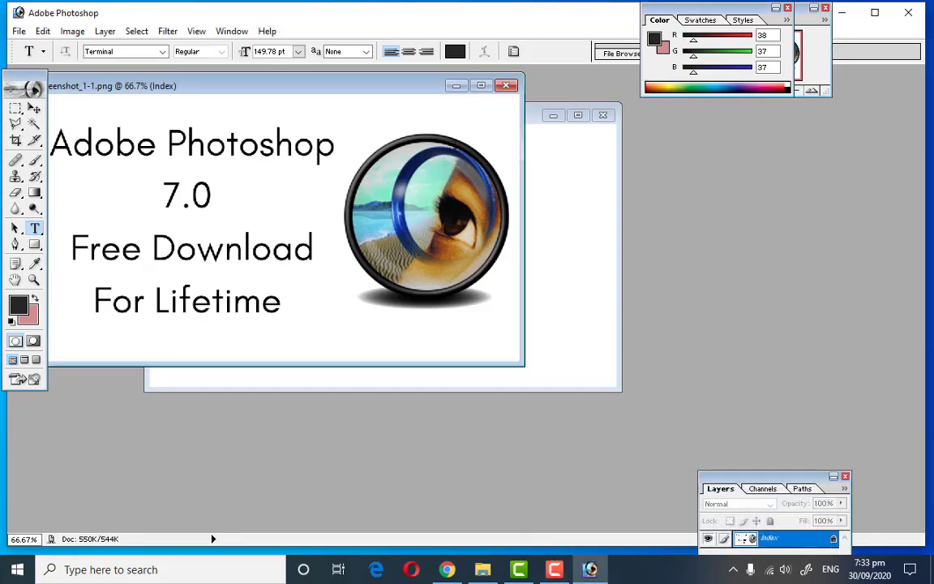
Close the blank Untitled-1 and create a fresh white 1920x1080 document
left_click(534, 121)
left_click(602, 116)
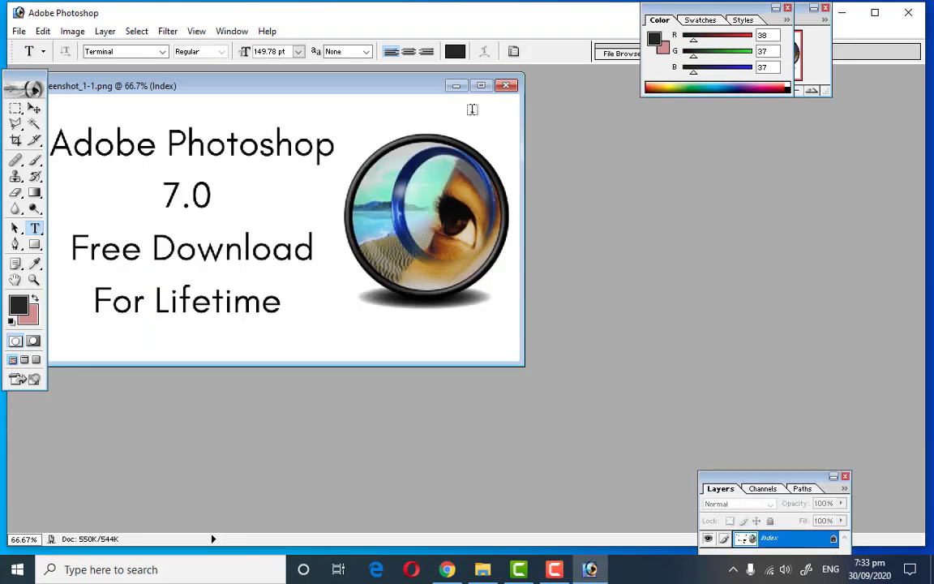
left_click_drag(404, 88, 386, 122)
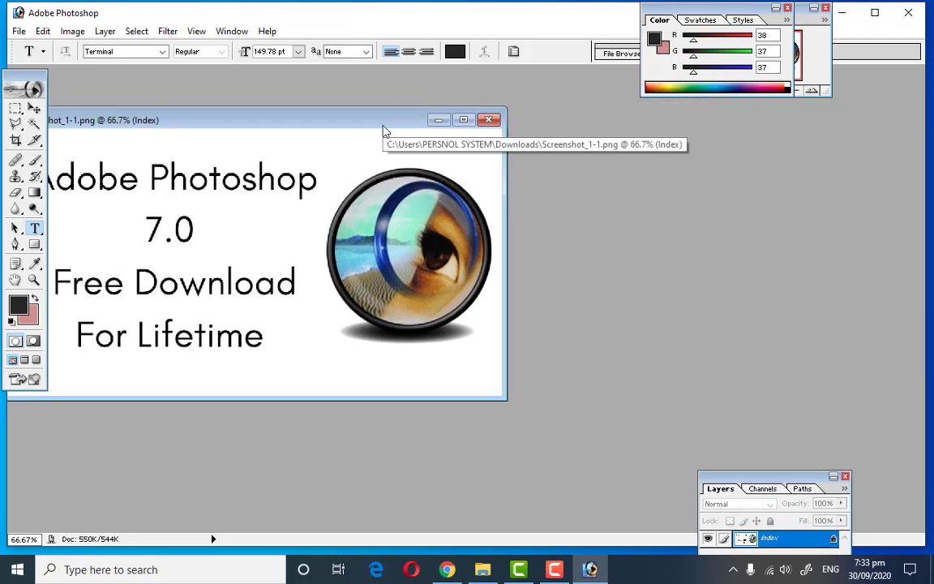
key("ctrl+n")
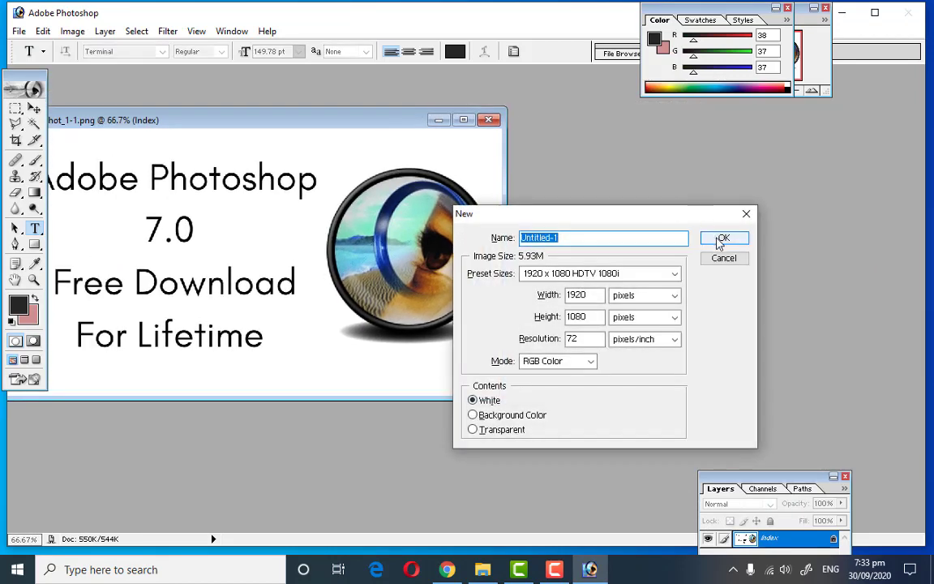
left_click(718, 240)
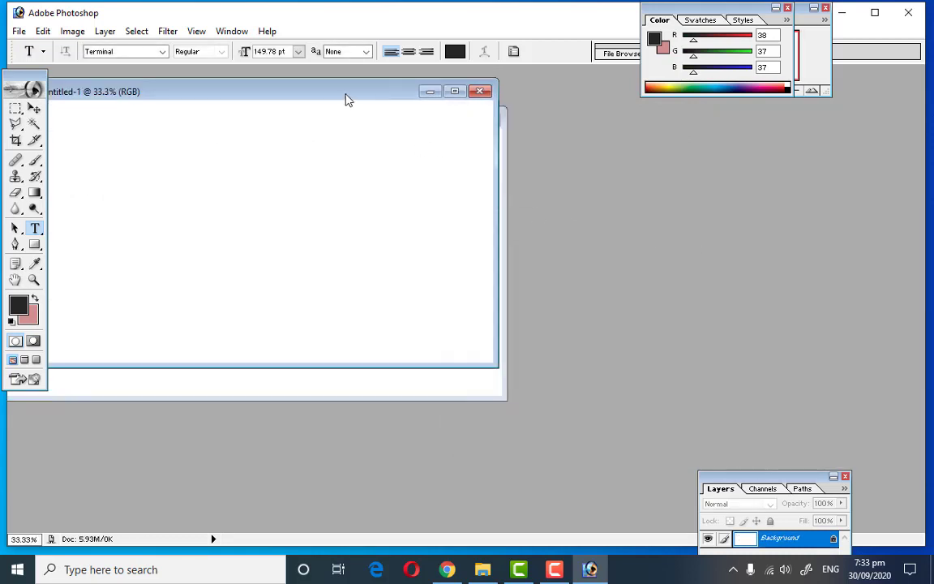
Copy the eye lens logo from the screenshot into Untitled-1, then close the screenshot
left_click_drag(346, 99, 715, 206)
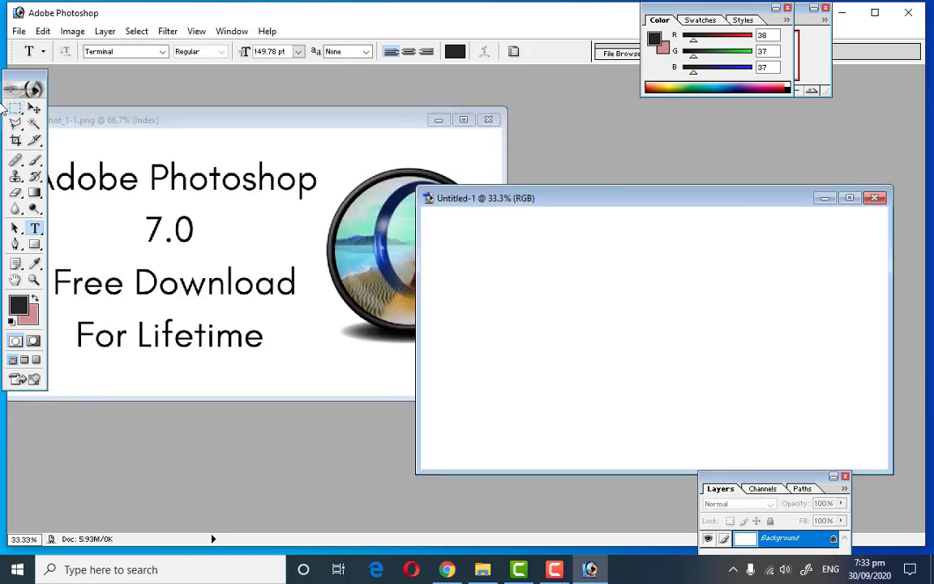
left_click(319, 123)
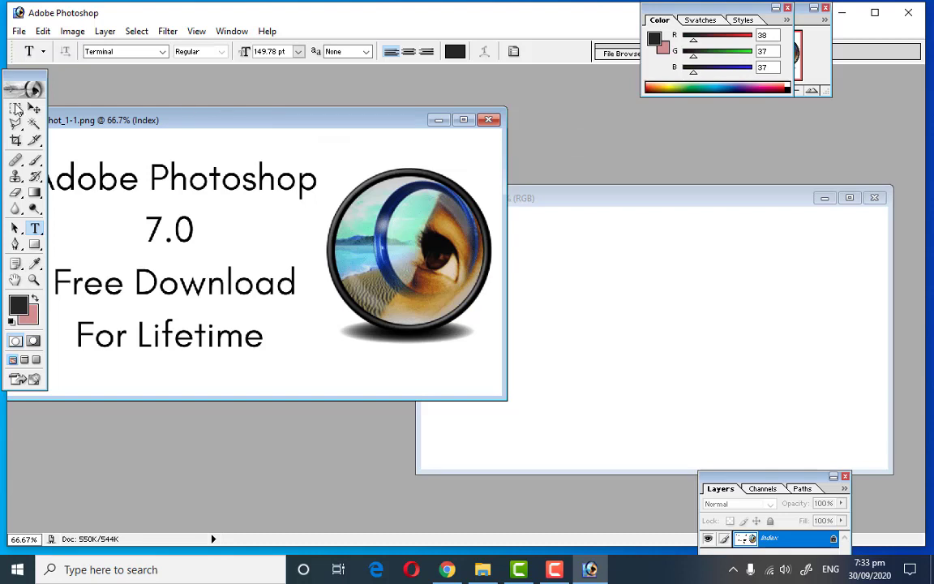
left_click(17, 108)
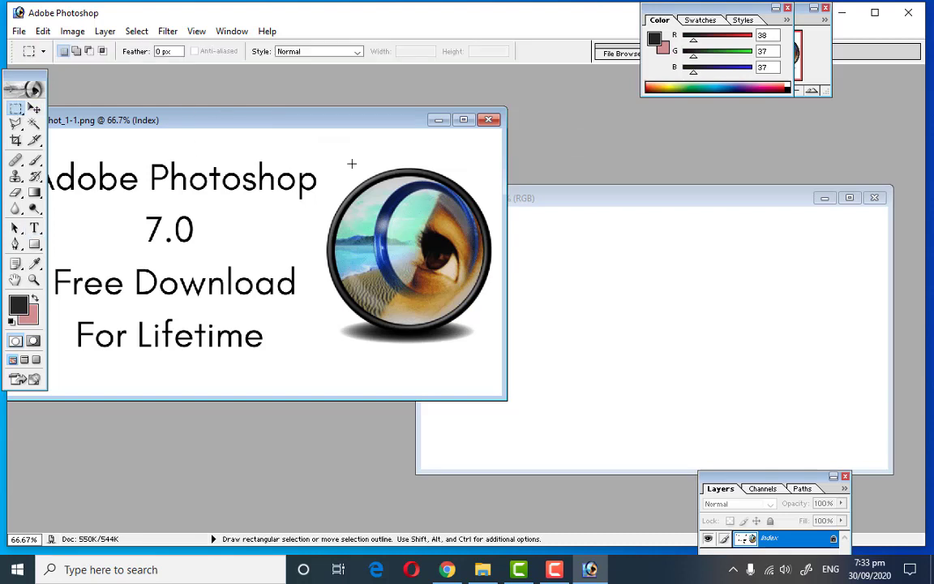
mouse_move(319, 152)
left_mouse_down()
mouse_move(477, 354)
mouse_move(498, 354)
left_mouse_up()
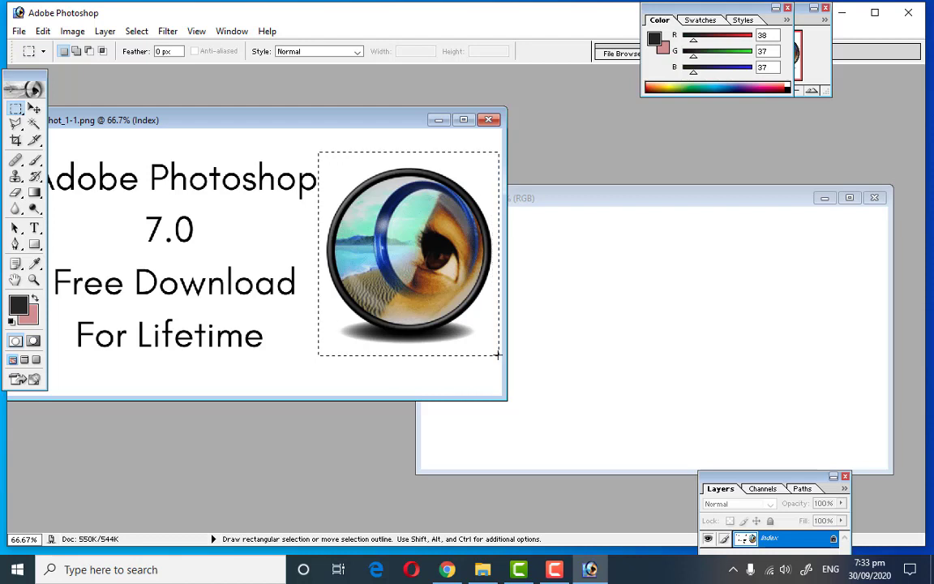
left_click(34, 108)
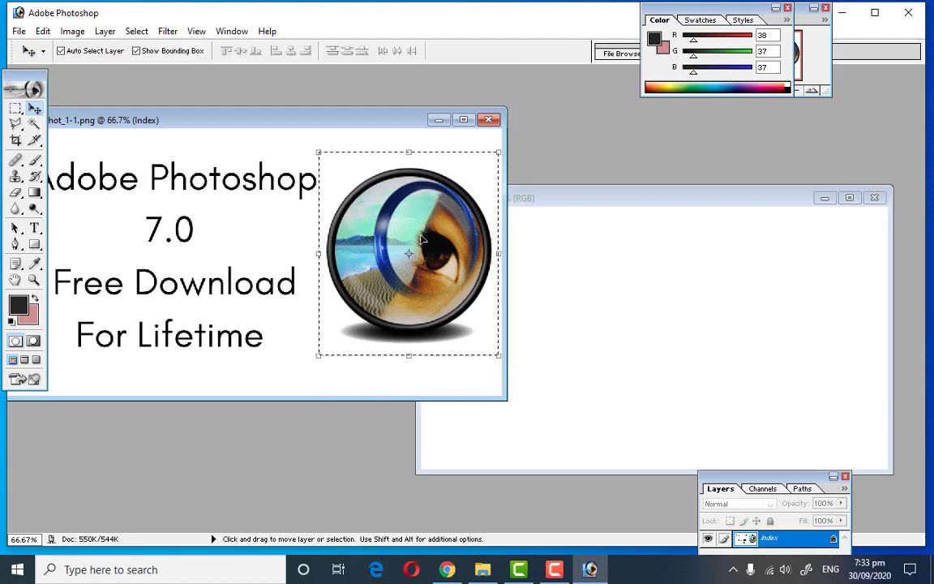
left_click_drag(392, 217, 637, 272)
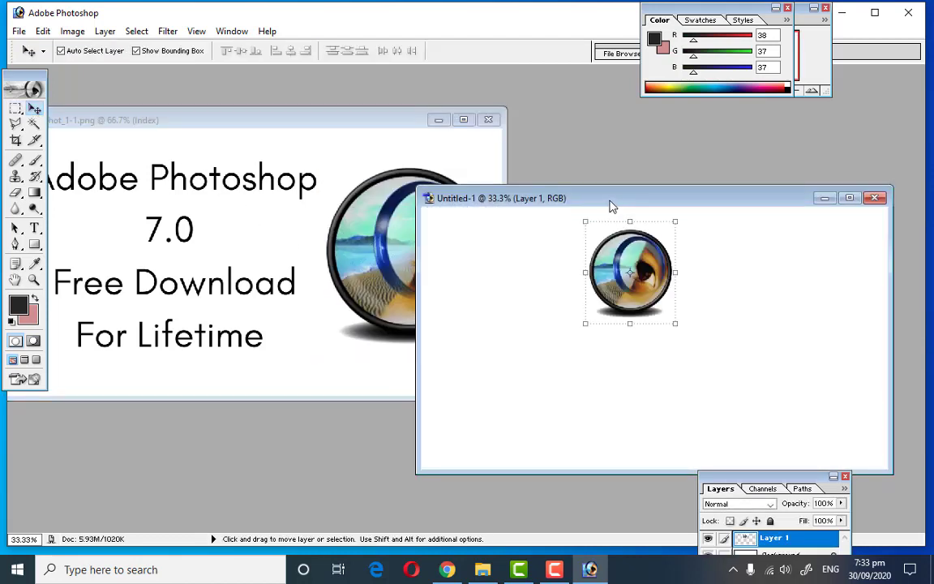
left_click_drag(611, 207, 351, 150)
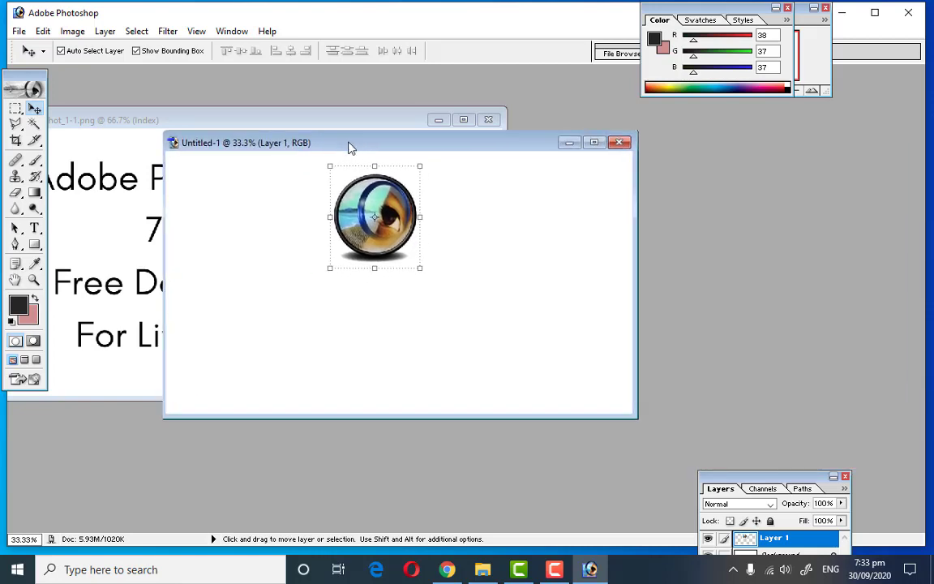
left_click(490, 120)
Scale the logo to about 130.8% × 126.5% and place it top right
left_click(589, 141)
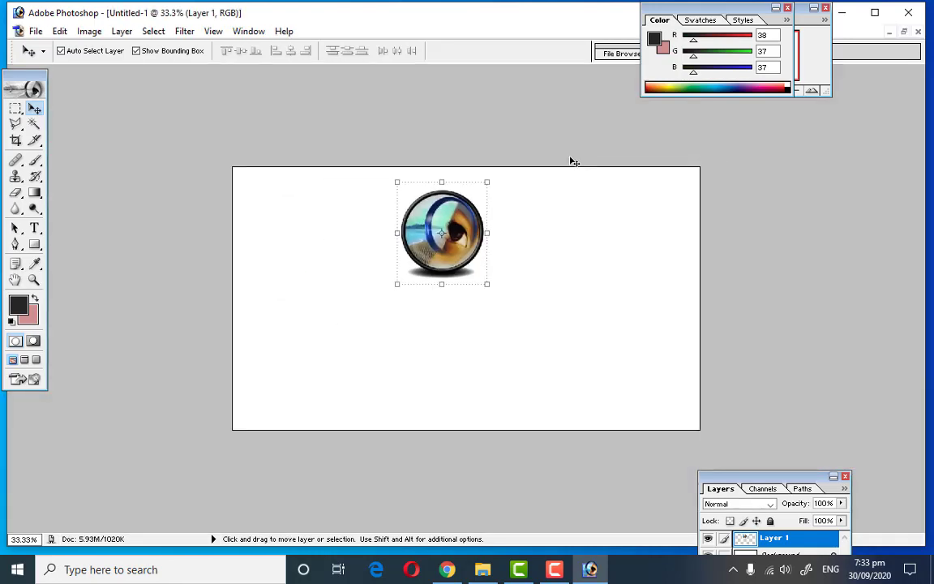
left_click_drag(451, 251, 626, 294)
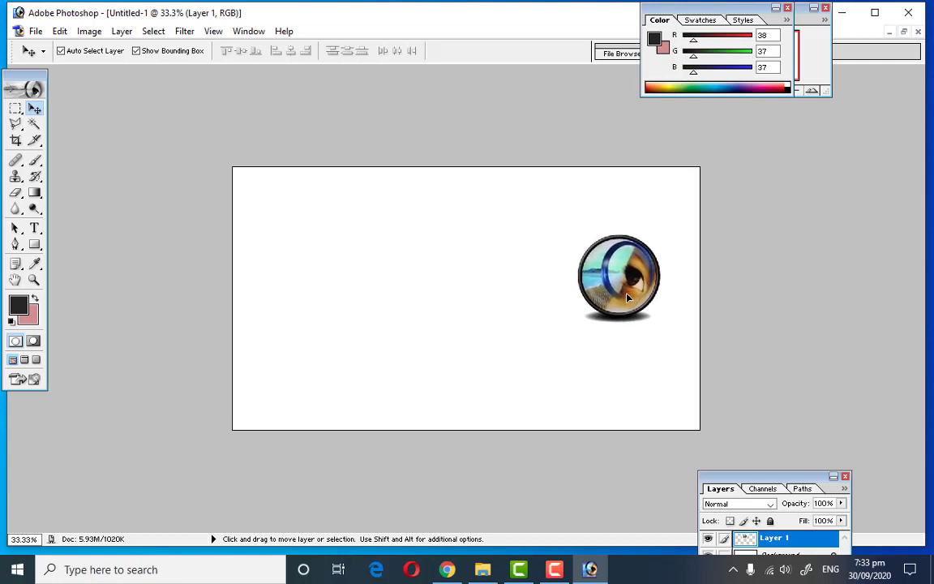
left_click(626, 294)
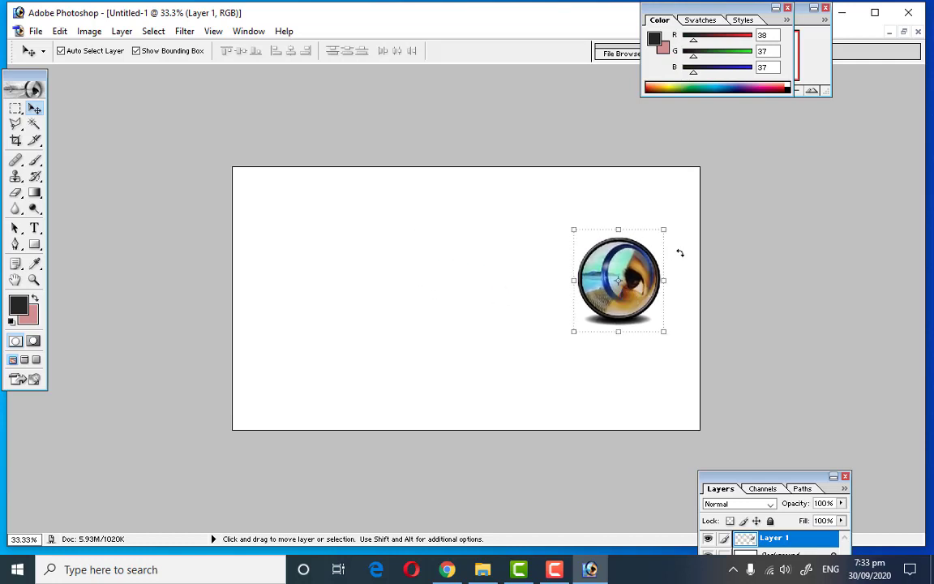
left_click_drag(664, 229, 692, 202)
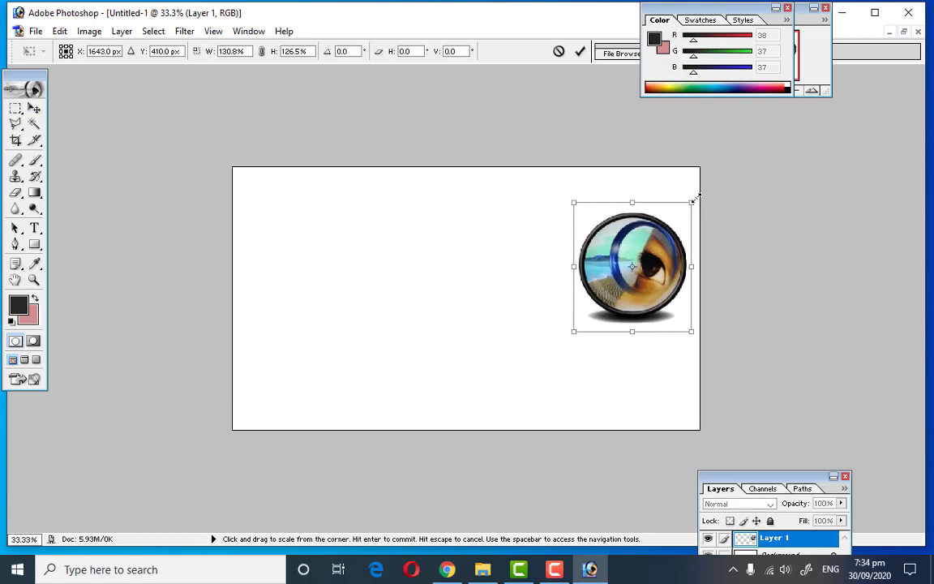
left_click_drag(671, 246, 669, 210)
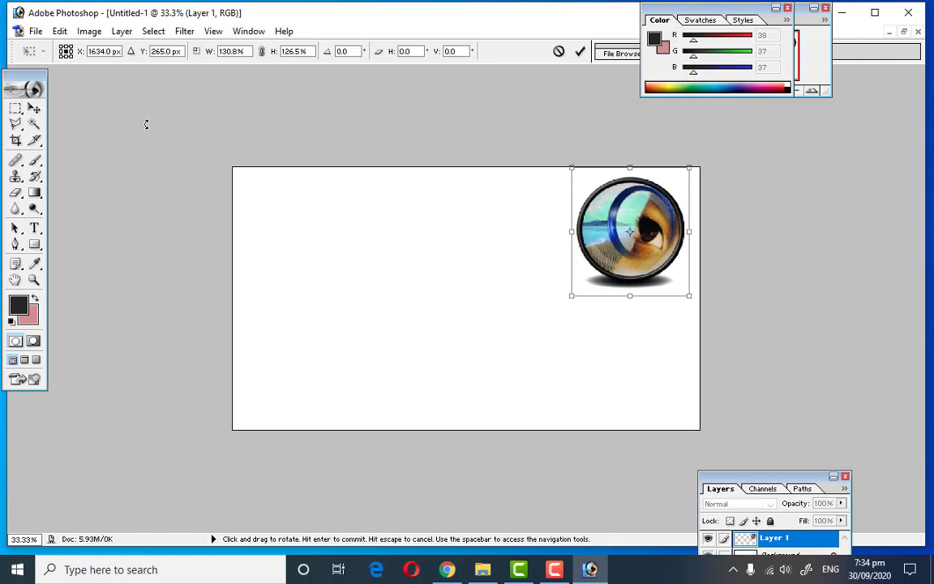
left_click(579, 52)
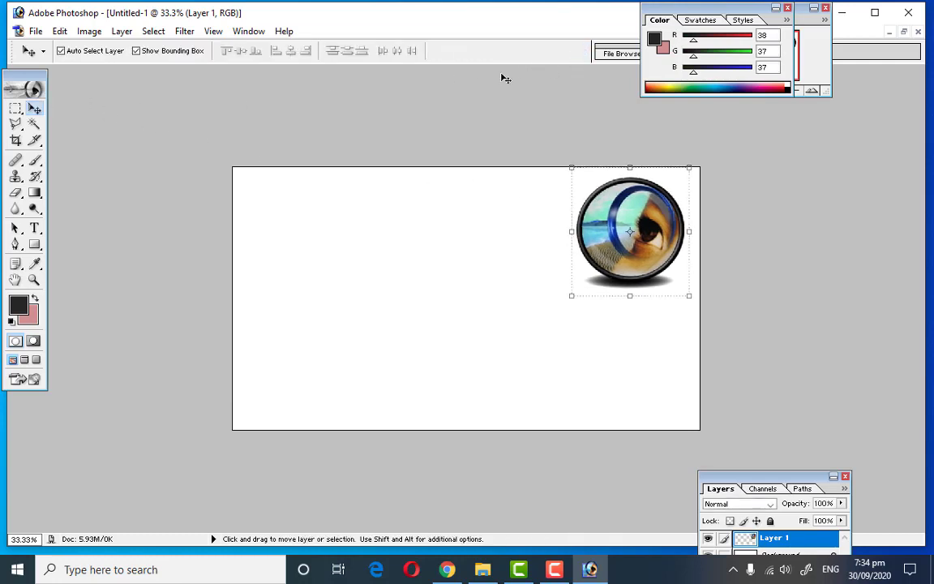
left_click(35, 229)
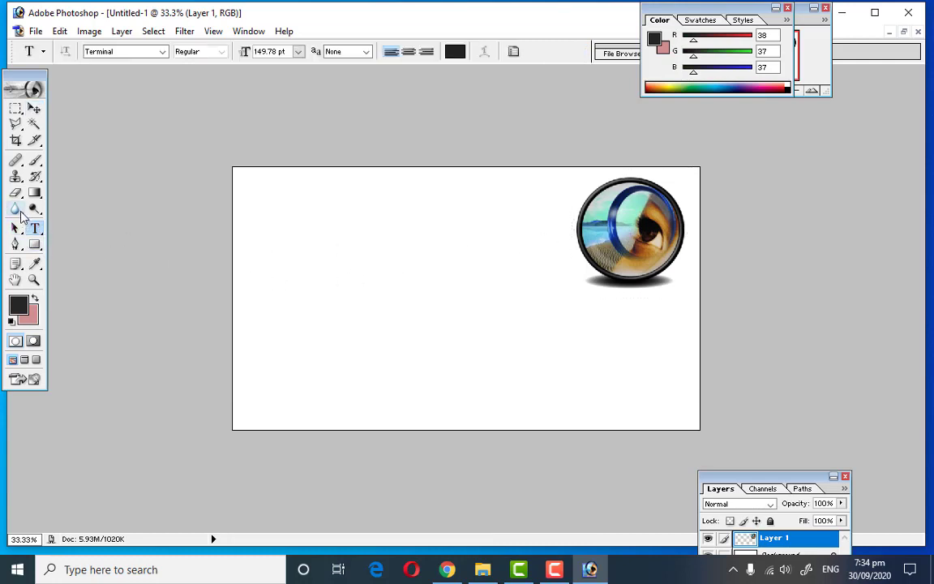
Type 'Thumbnail banay' in black 149.78 pt Terminal near the canvas top-left, fixing typos
left_click(272, 205)
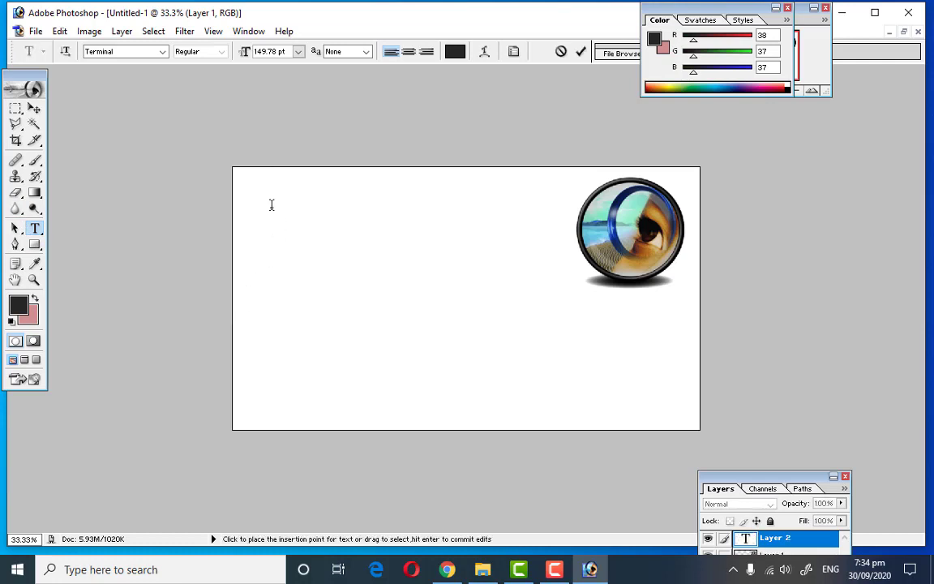
type("A")
type("dob")
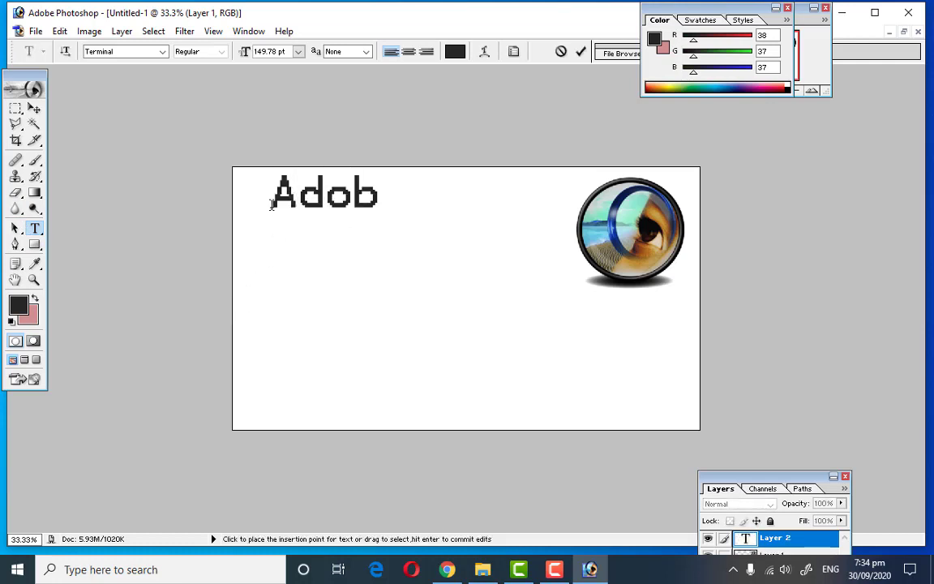
type("e")
key("BackSpace")
key("BackSpace")
key("BackSpace")
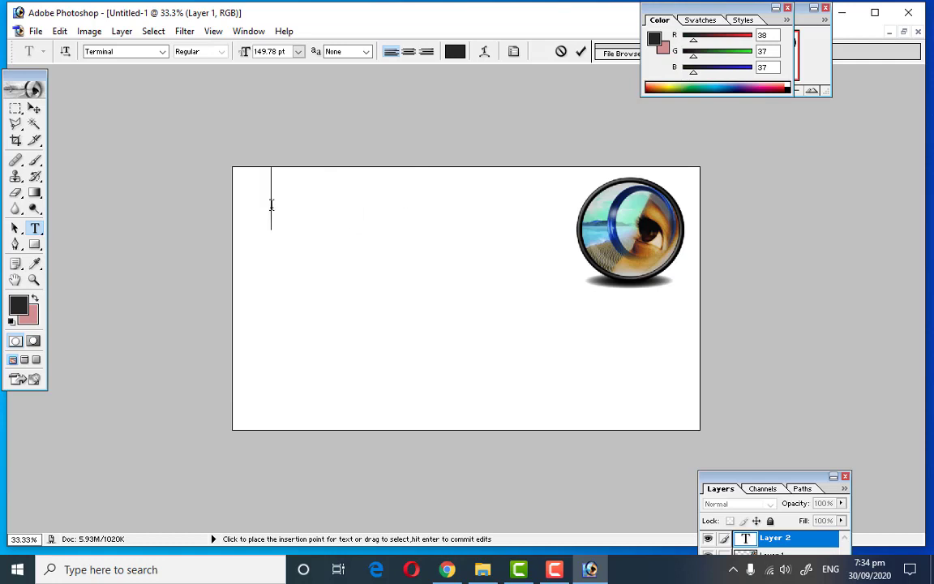
type("T")
type("hum")
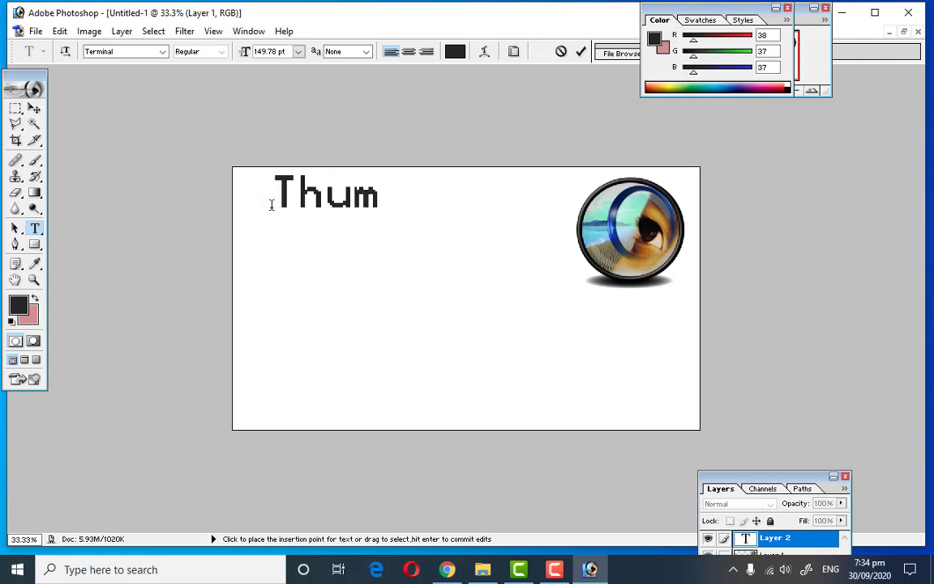
type("b")
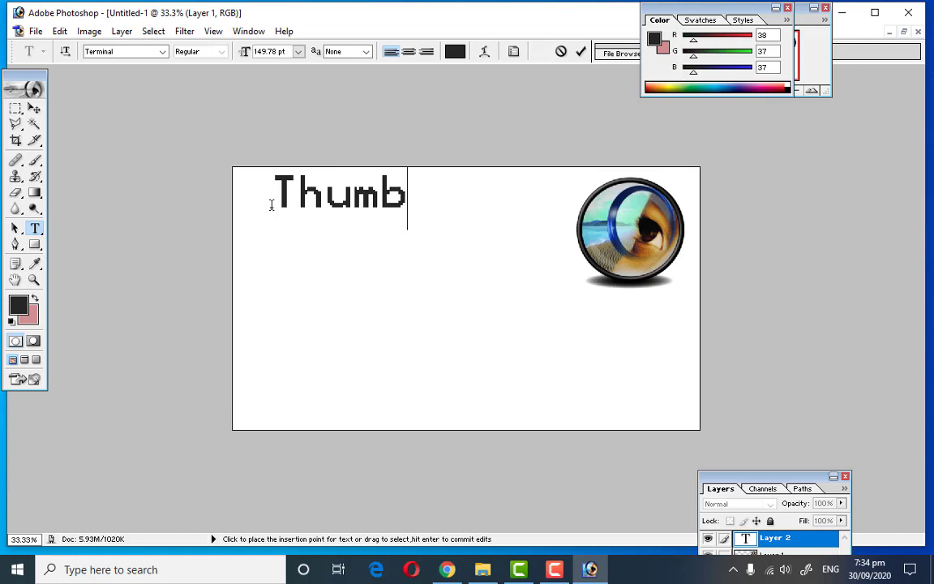
type("nail")
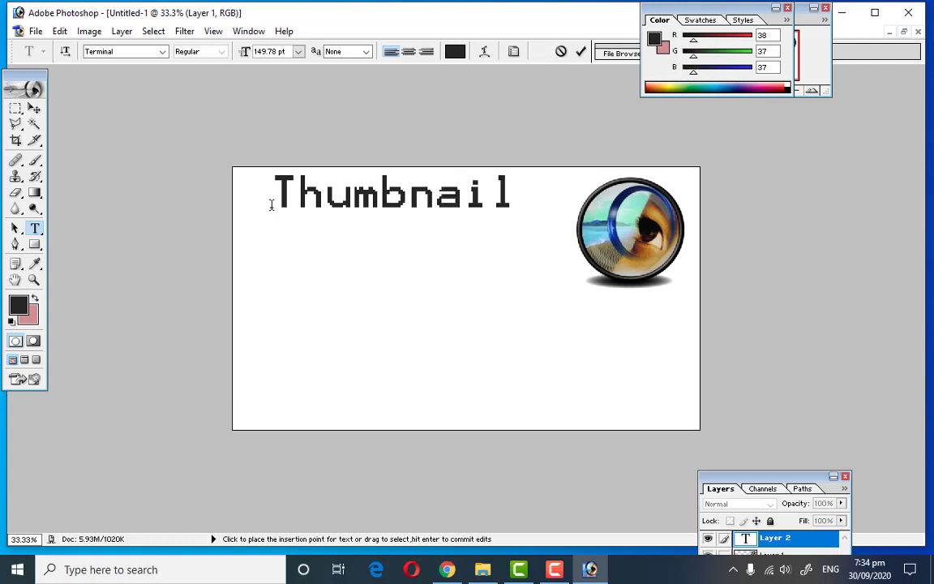
type(" b")
type("may")
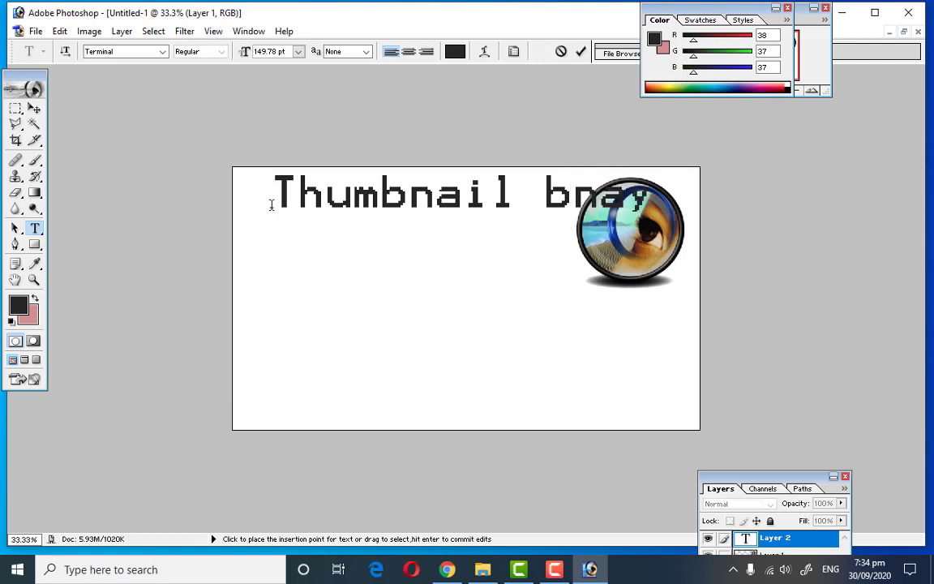
key("BackSpace")
key("BackSpace")
key("BackSpace")
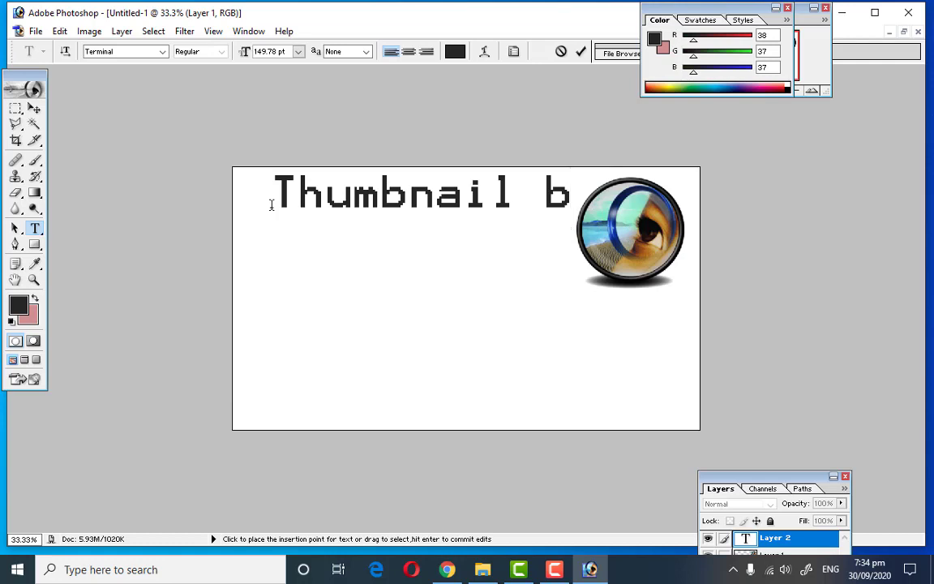
type("may")
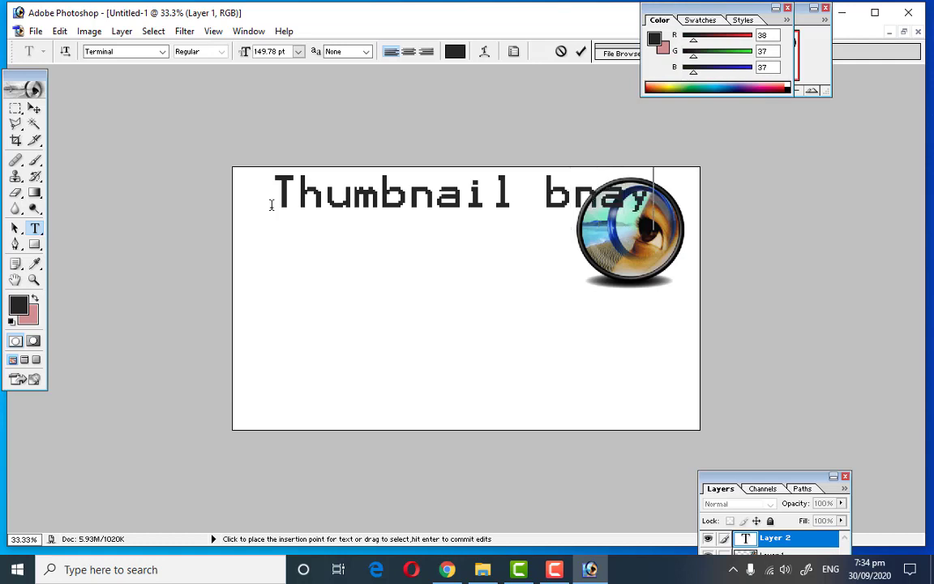
key("Left")
type("a")
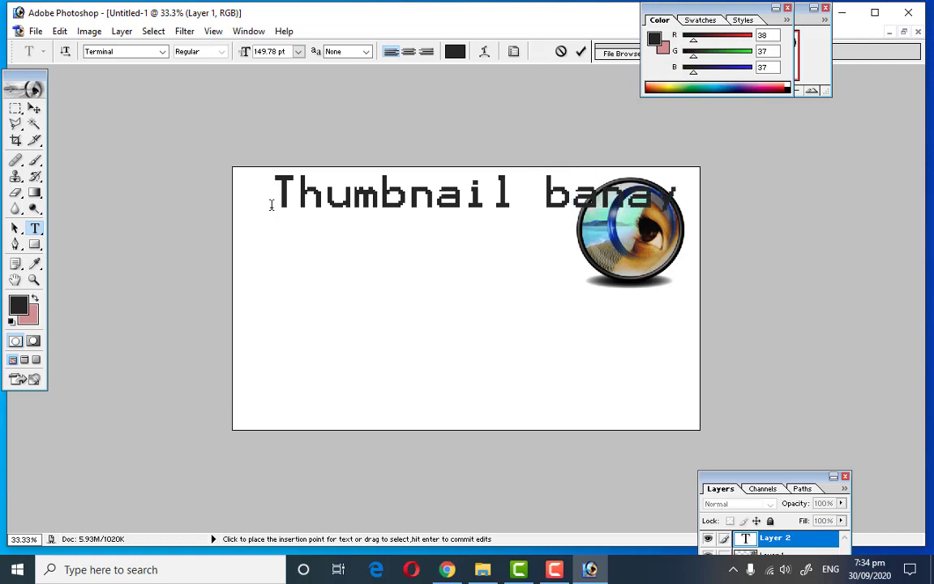
Narrow the heading to 82.2% width and settle it just left of the eye logo
left_click(580, 51)
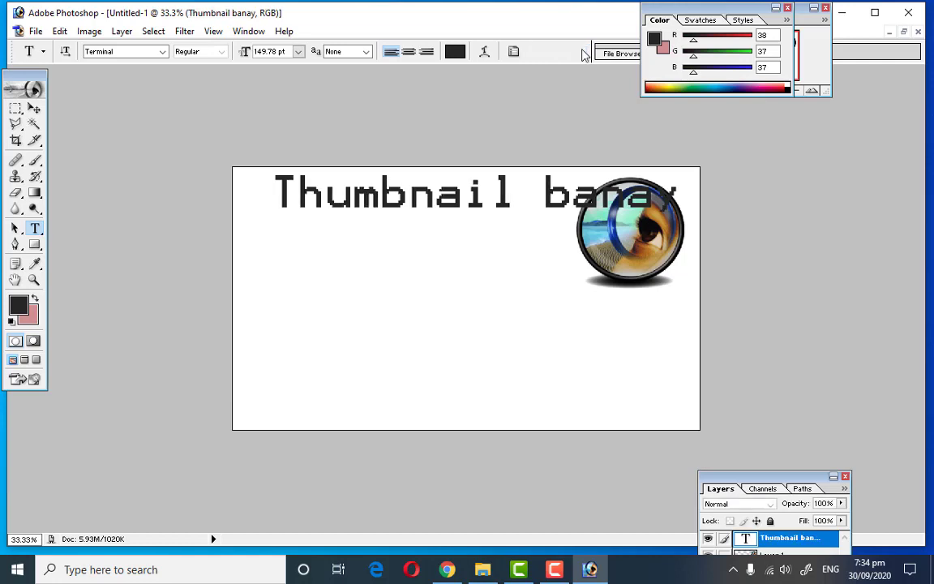
key("ctrl+t")
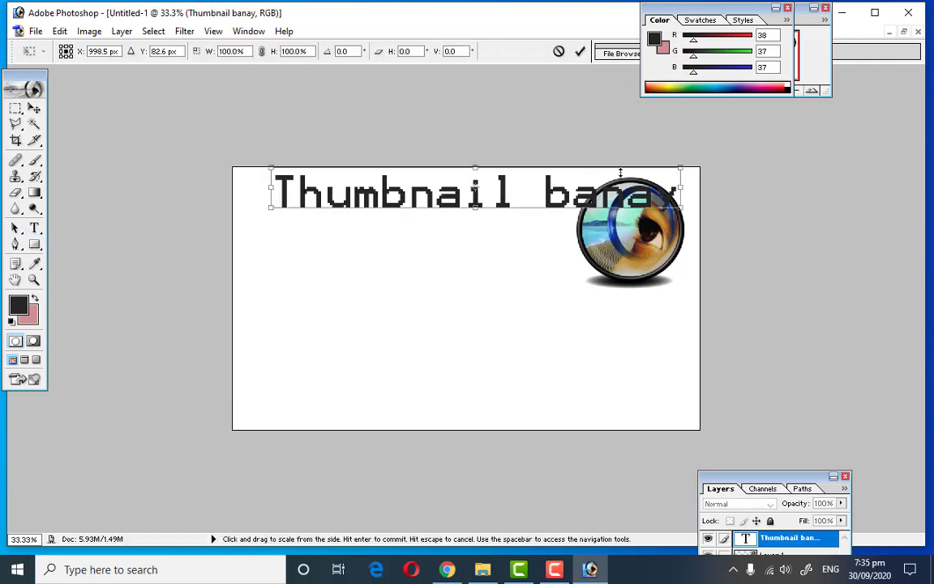
left_click_drag(596, 185, 562, 185)
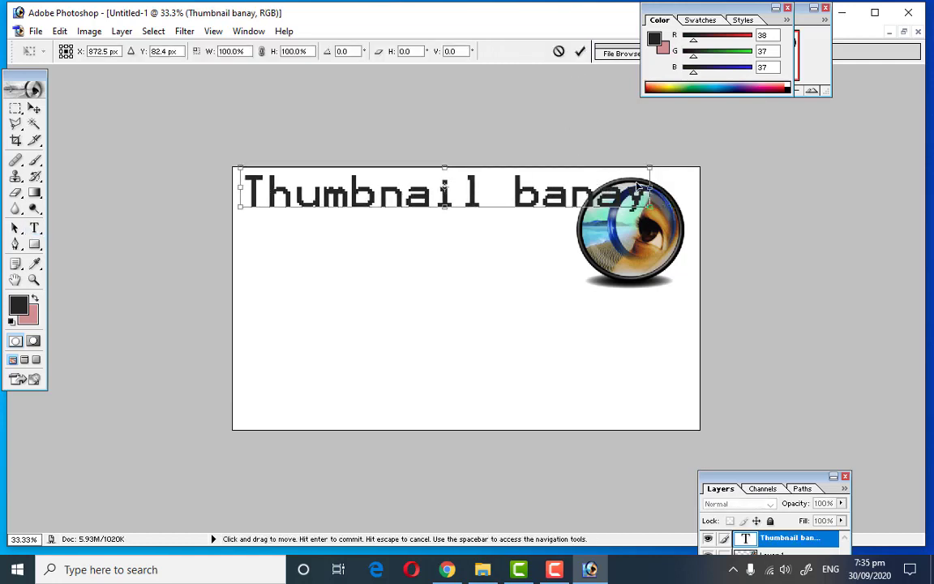
left_click_drag(626, 192, 586, 191)
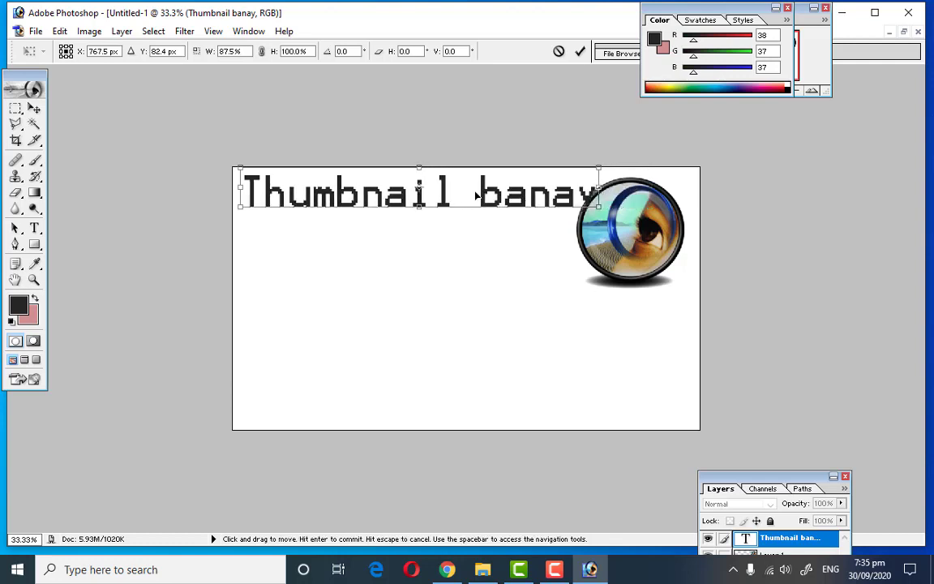
left_click_drag(470, 194, 452, 199)
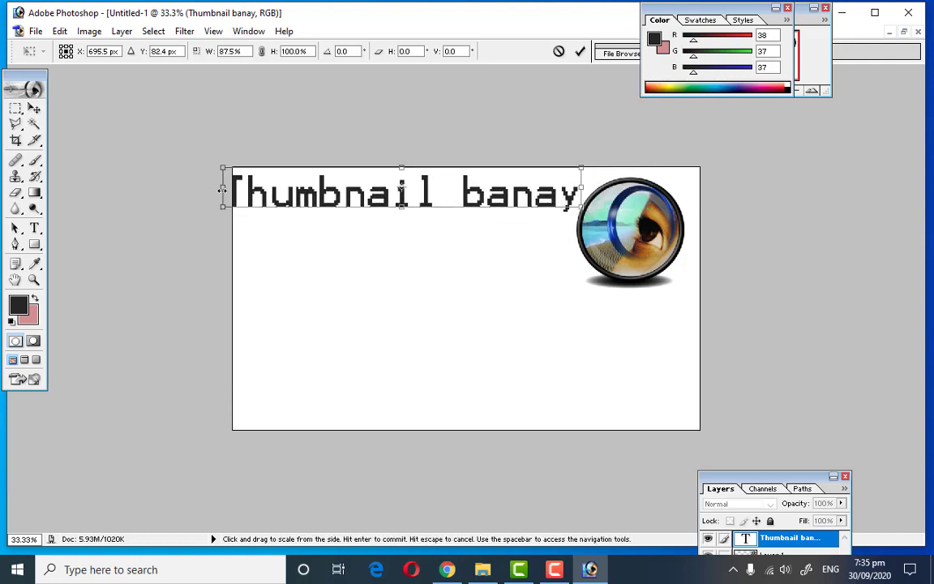
left_click_drag(224, 187, 244, 190)
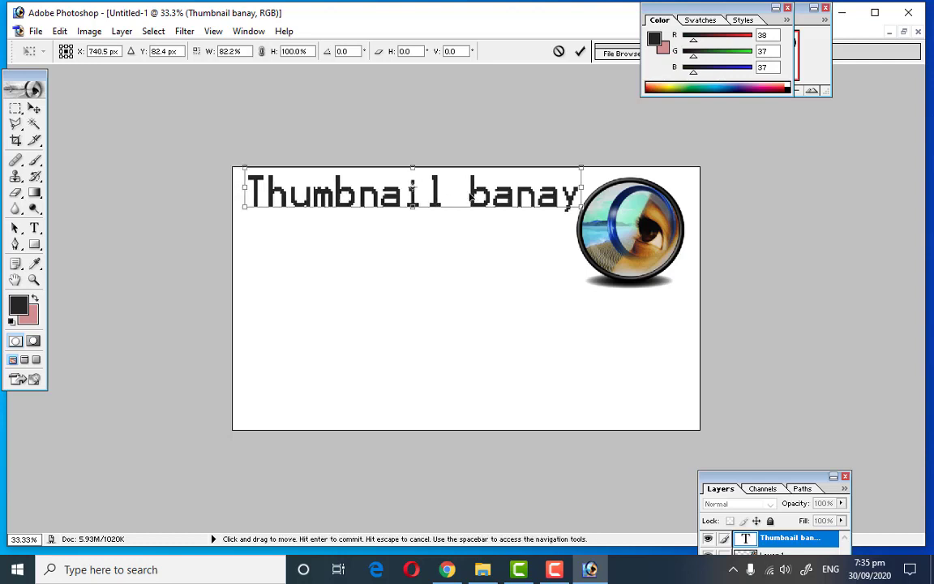
mouse_move(460, 195)
left_mouse_down()
mouse_move(452, 196)
mouse_move(457, 208)
left_mouse_up()
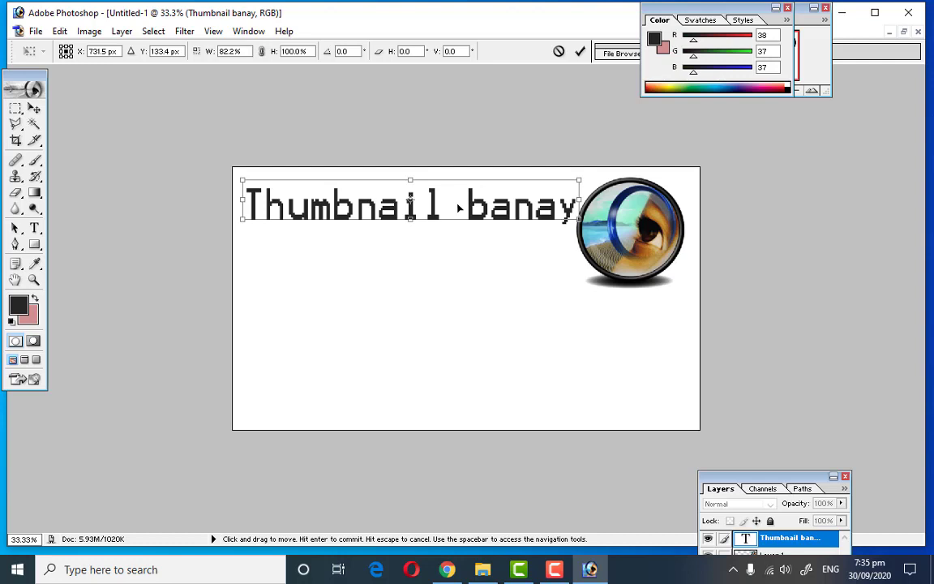
left_click(580, 52)
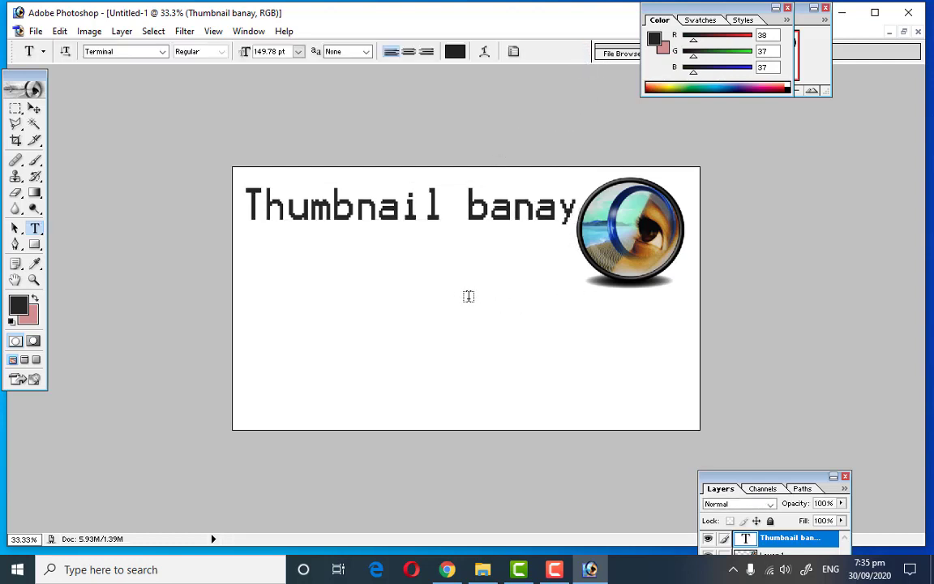
Type 'ka' below the headline and stretch it to 154.7% × 114.6% (171.6 pt)
left_click(378, 292)
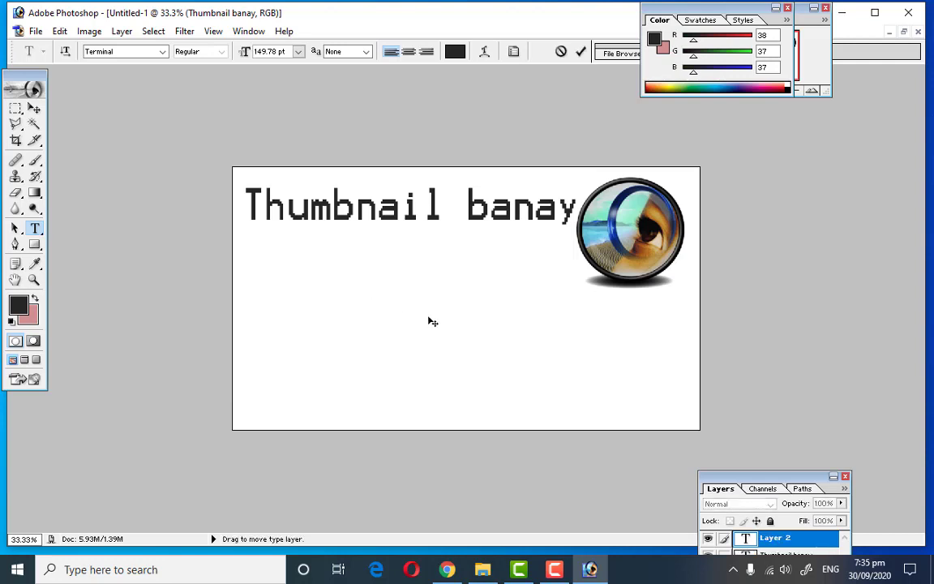
type("ka")
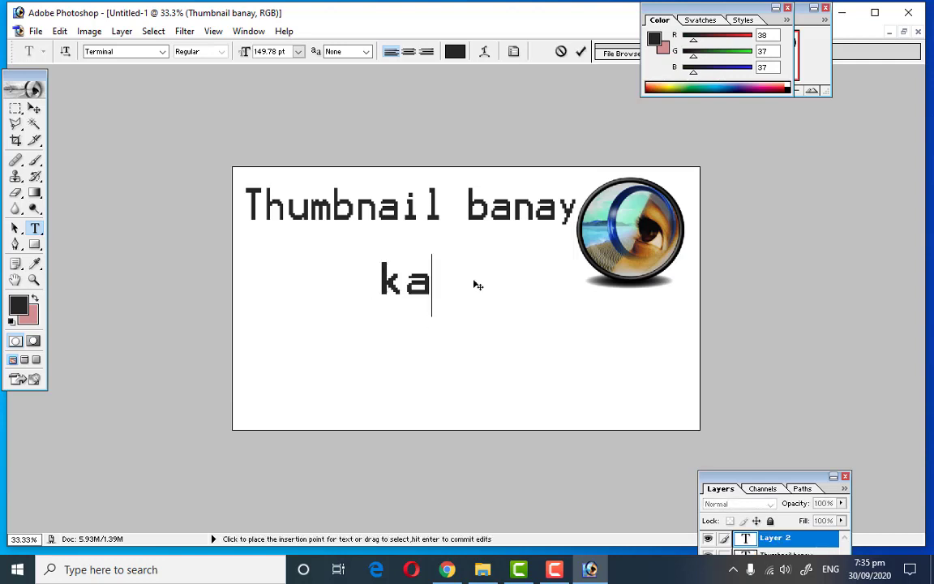
left_click(578, 52)
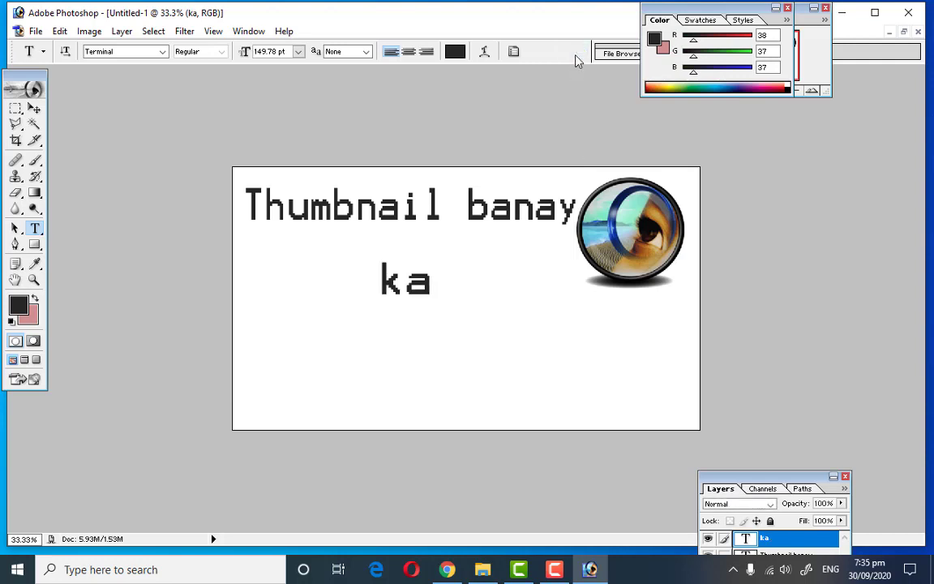
key("ctrl+t")
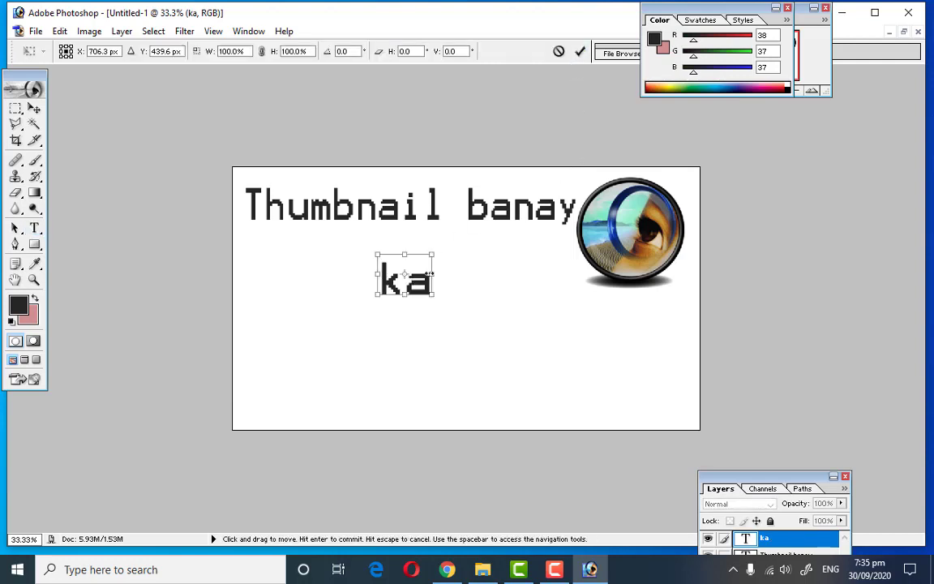
mouse_move(433, 274)
left_mouse_down()
mouse_move(464, 273)
mouse_move(429, 301)
mouse_move(438, 280)
left_mouse_up()
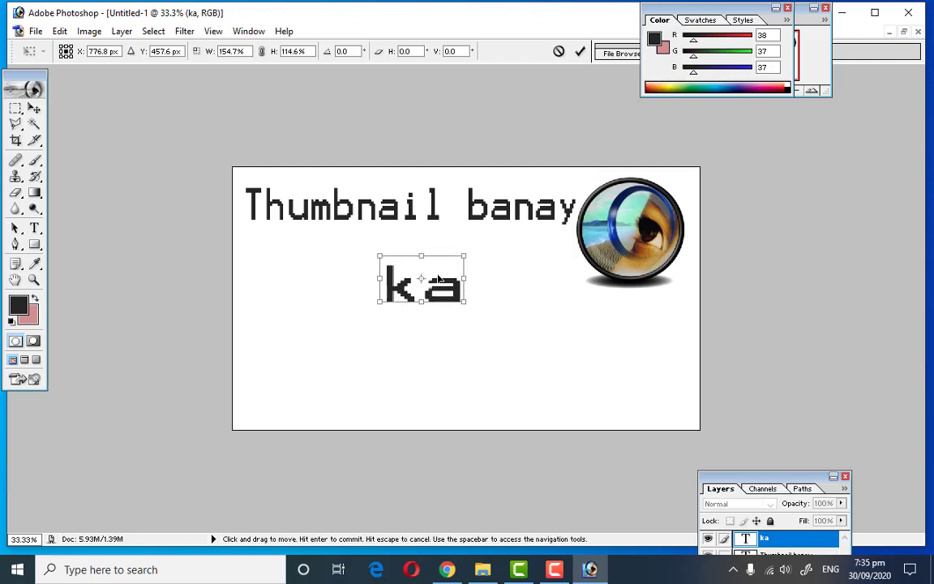
left_click(580, 51)
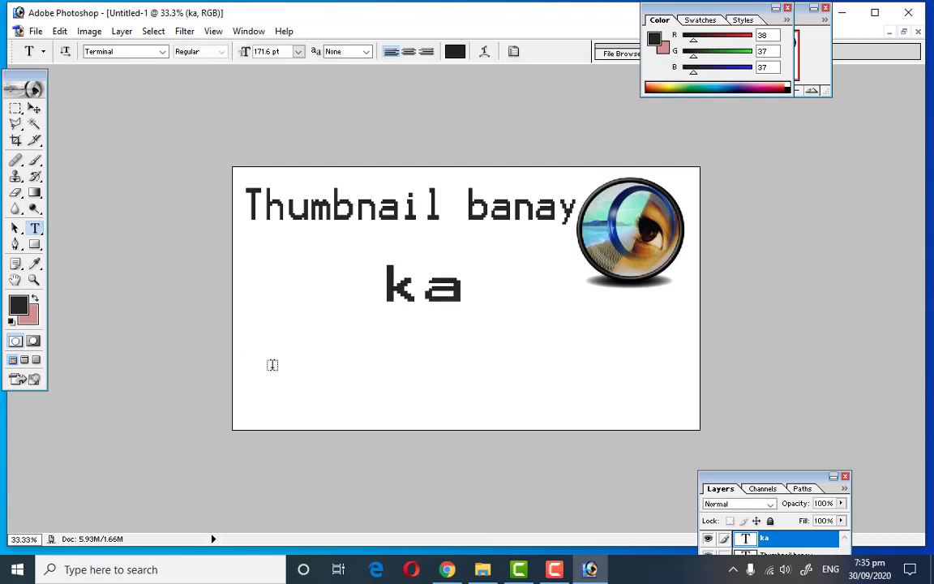
Type 'tariqa' as a third line, moved under 'ka' and stretched taller
left_click(292, 377)
type("t")
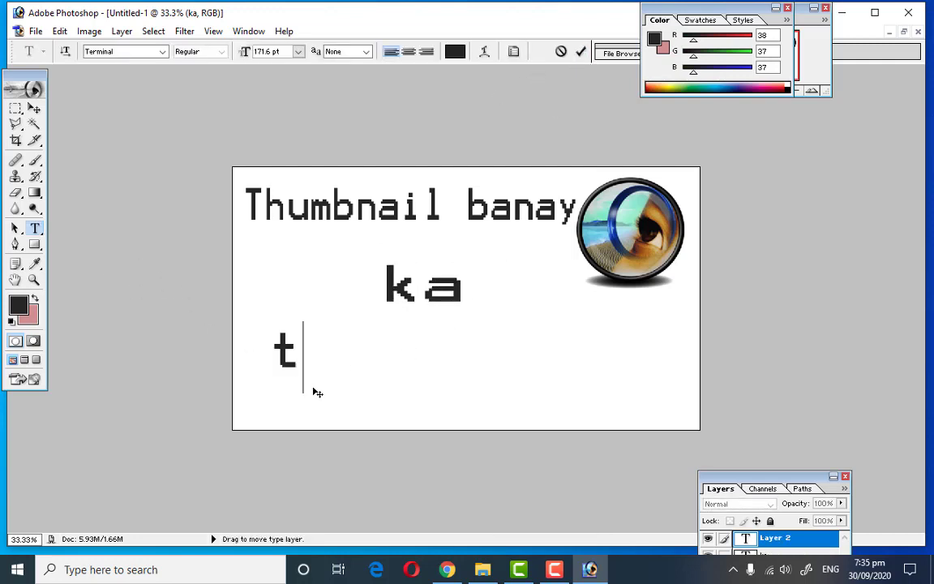
type("ariqa")
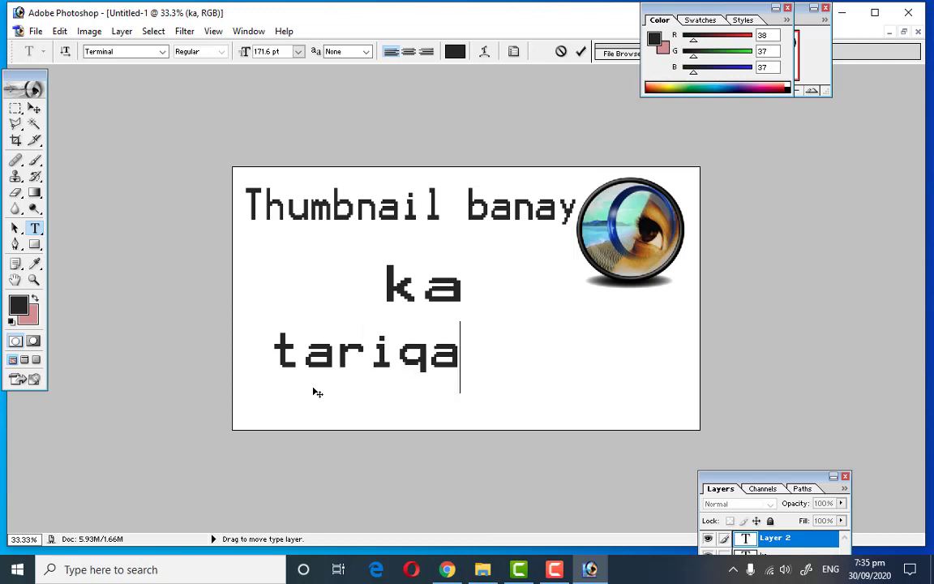
left_click(581, 51)
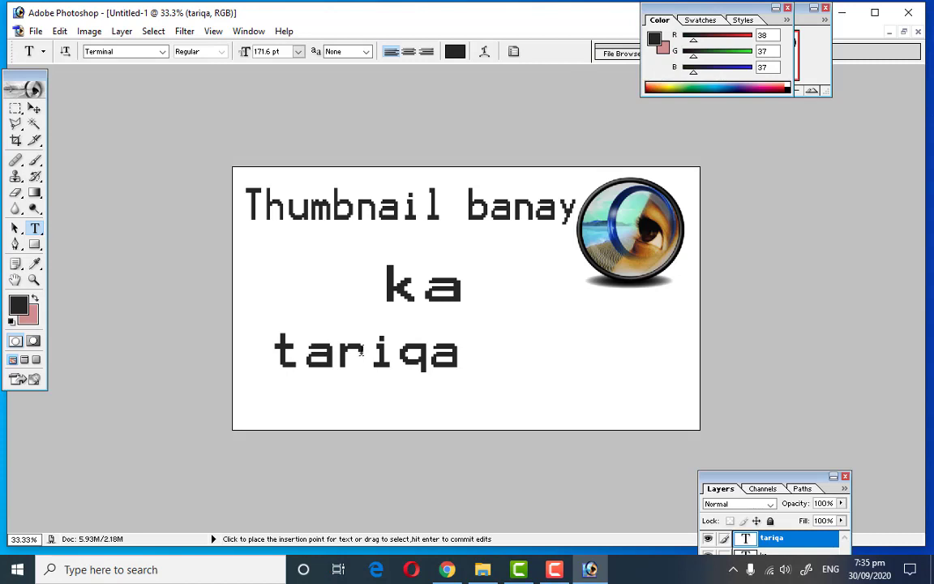
key("ctrl+t")
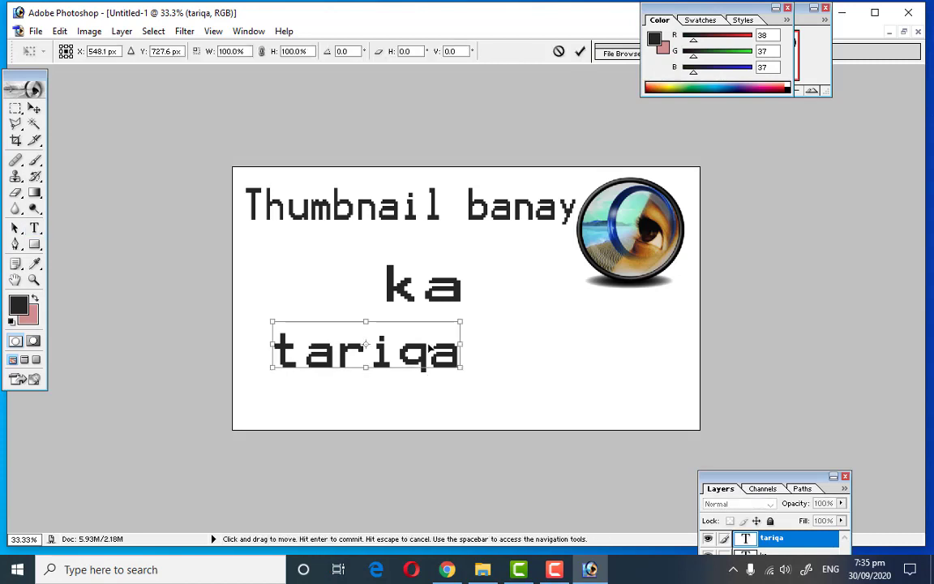
mouse_move(431, 347)
left_mouse_down()
mouse_move(502, 362)
mouse_move(565, 319)
left_mouse_up()
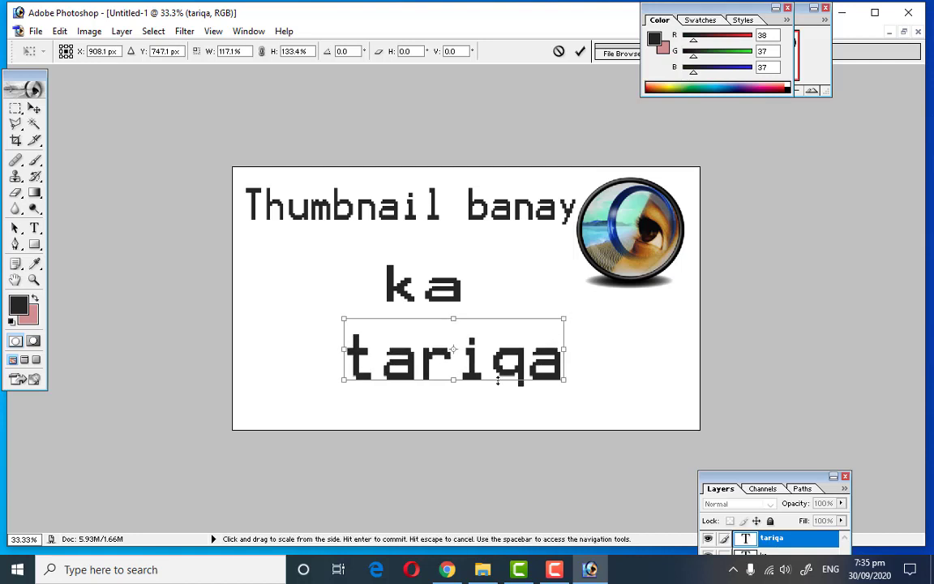
left_click_drag(498, 380, 498, 384)
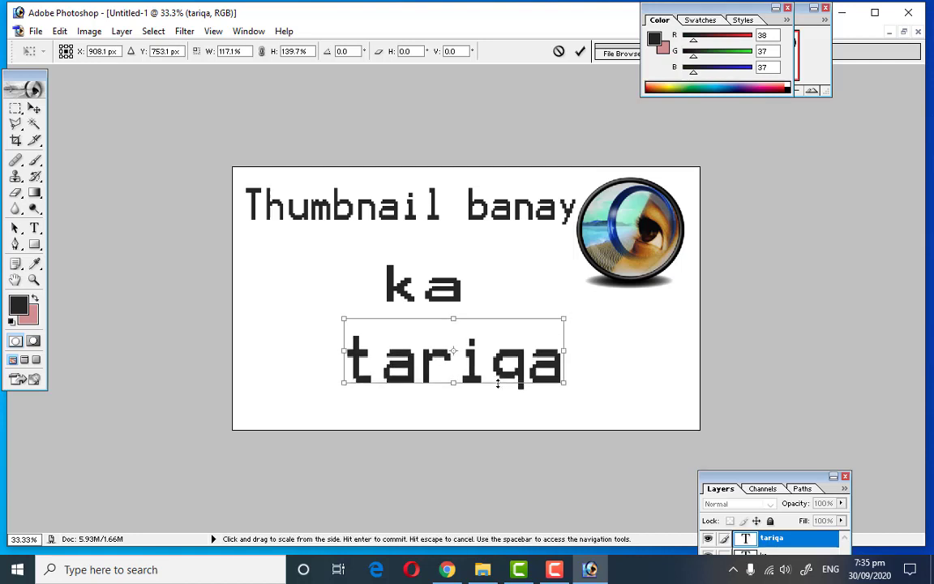
left_click(580, 51)
Capitalise the first letter so the word reads 'Tariqa'
left_click(388, 375)
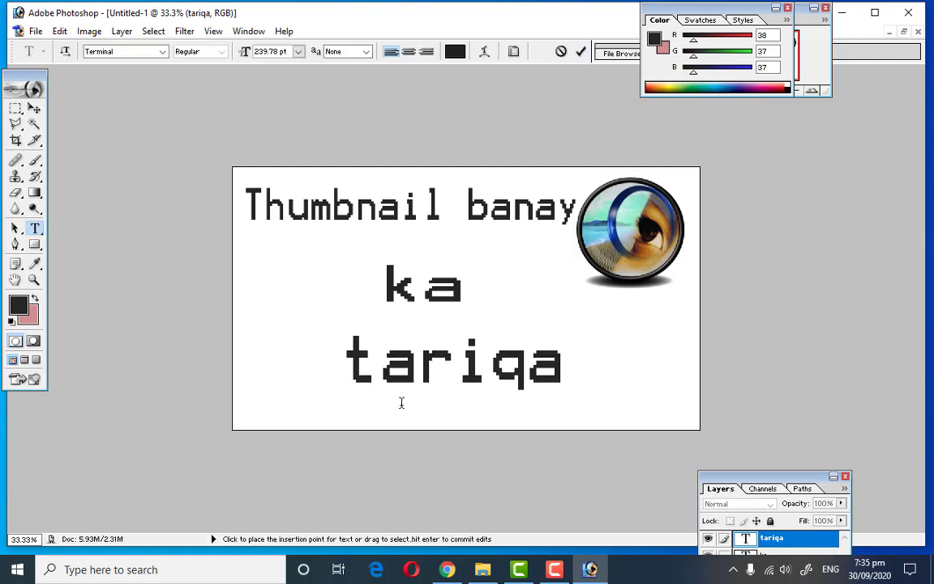
key("BackSpace")
type("T")
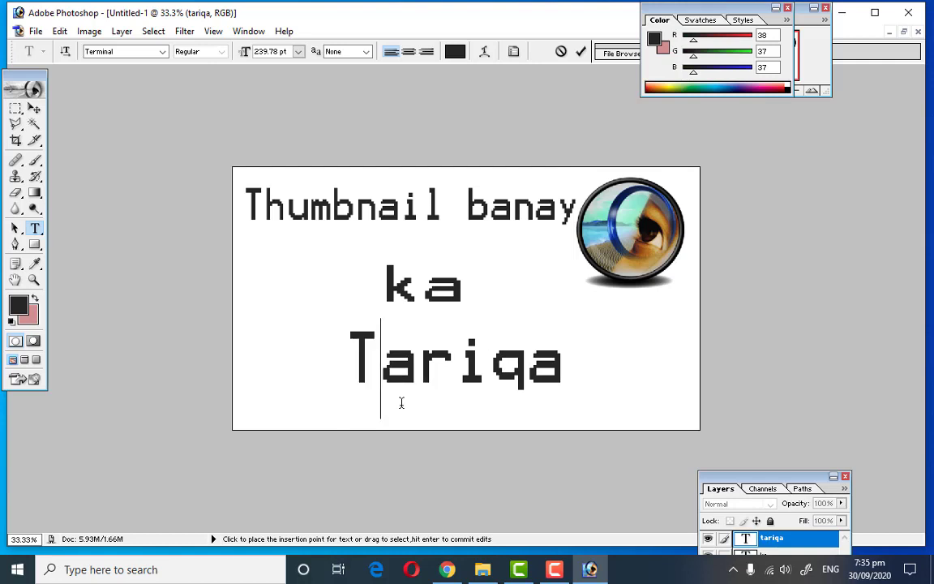
left_click(580, 51)
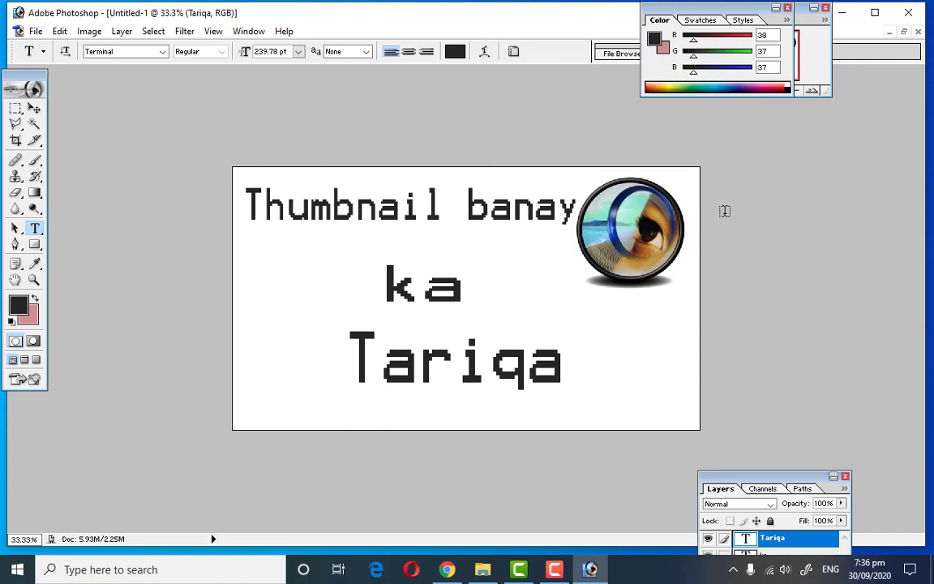
Save the thumbnail as JPEG 'Untitled-1 copy.jpg' in Pictures with default quality settings
key("ctrl+s")
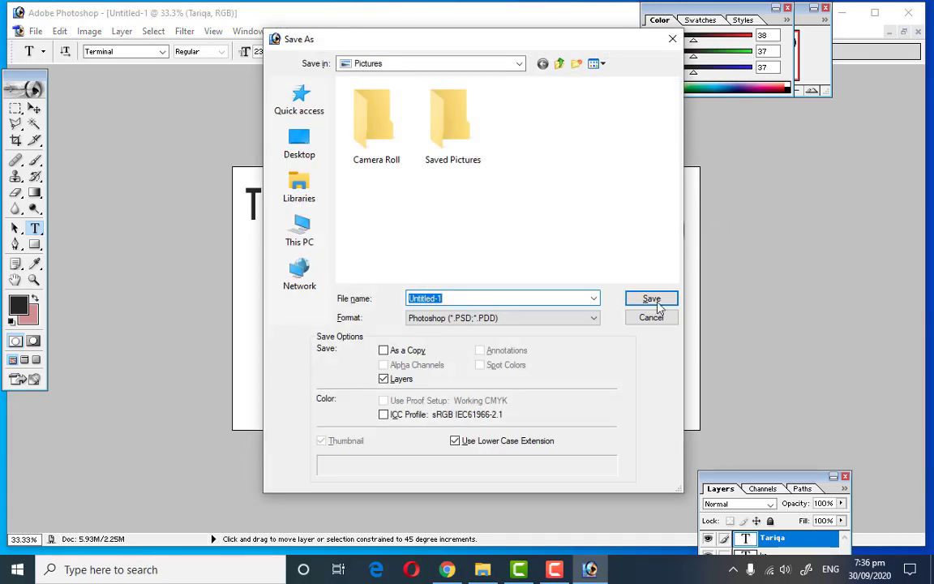
left_click(595, 318)
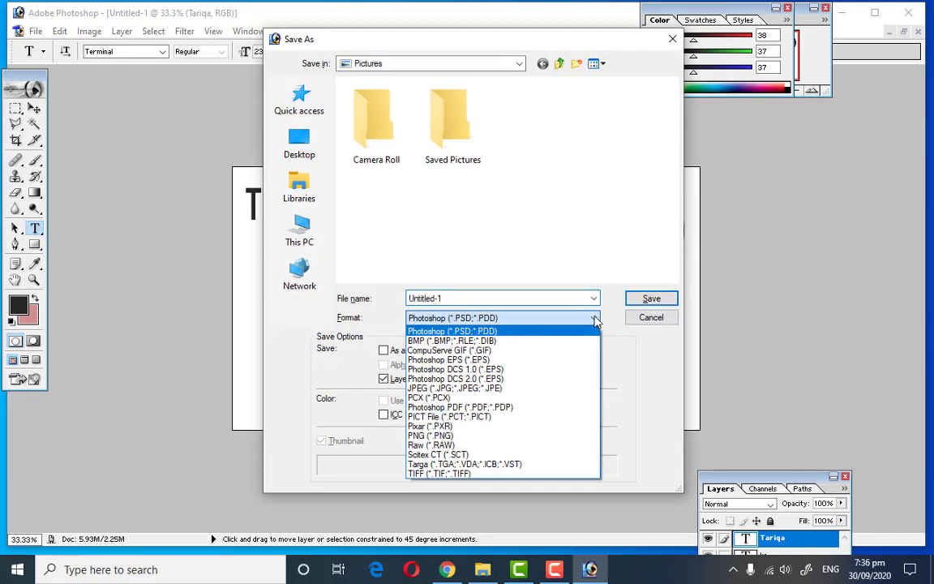
left_click(547, 387)
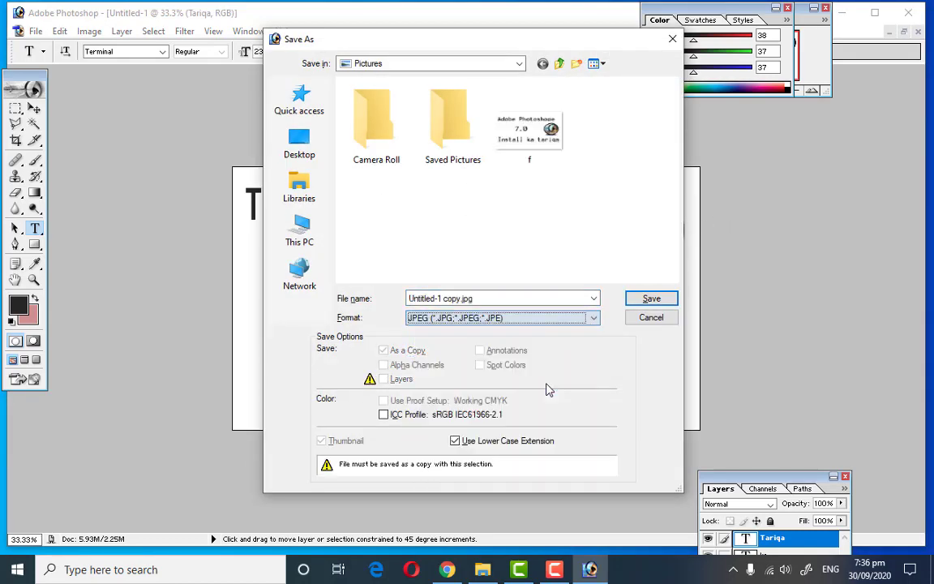
left_click(649, 299)
left_click(570, 185)
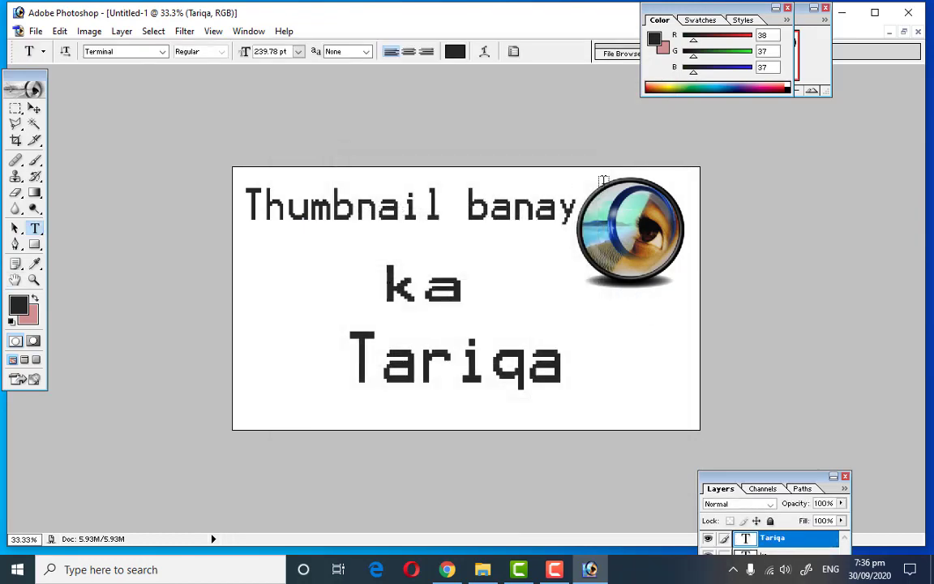
left_click(548, 567)
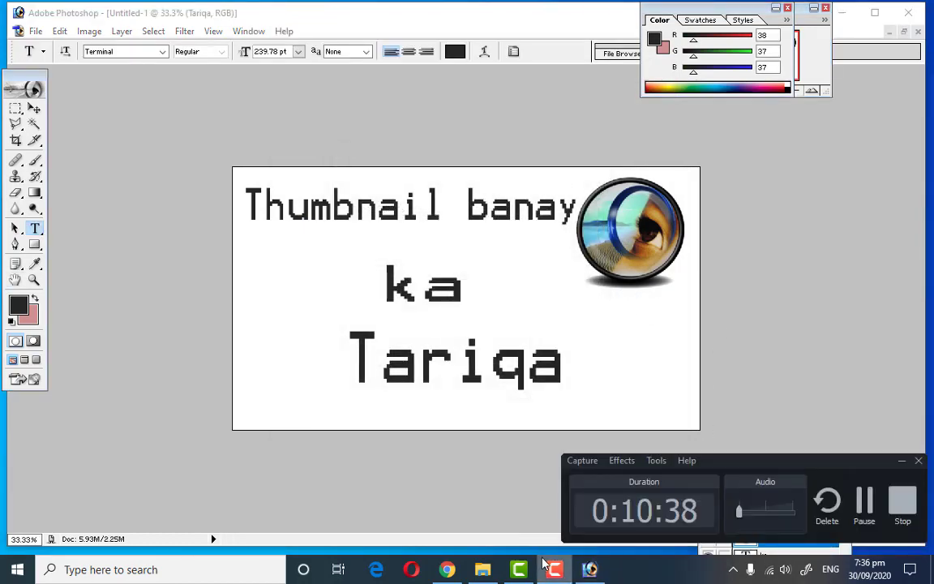
left_click(548, 567)
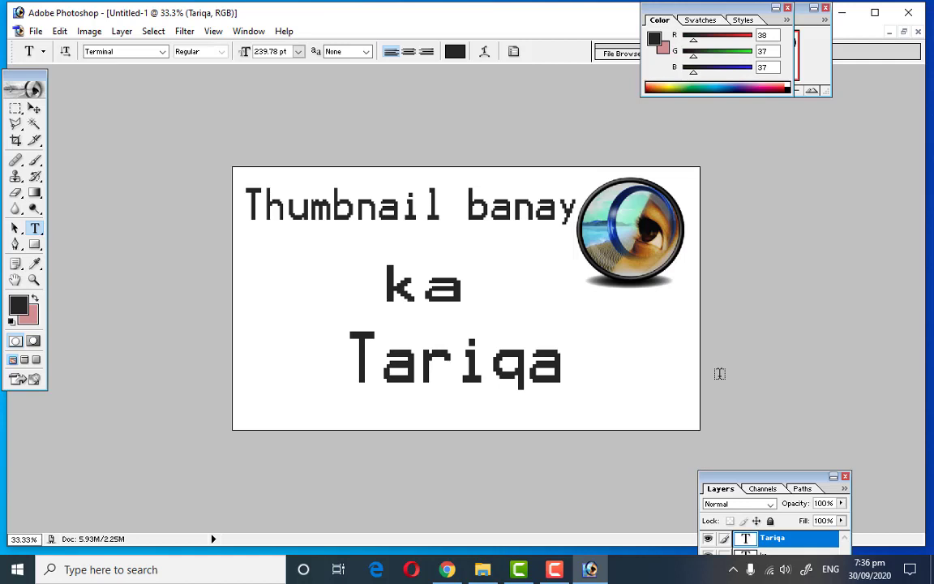